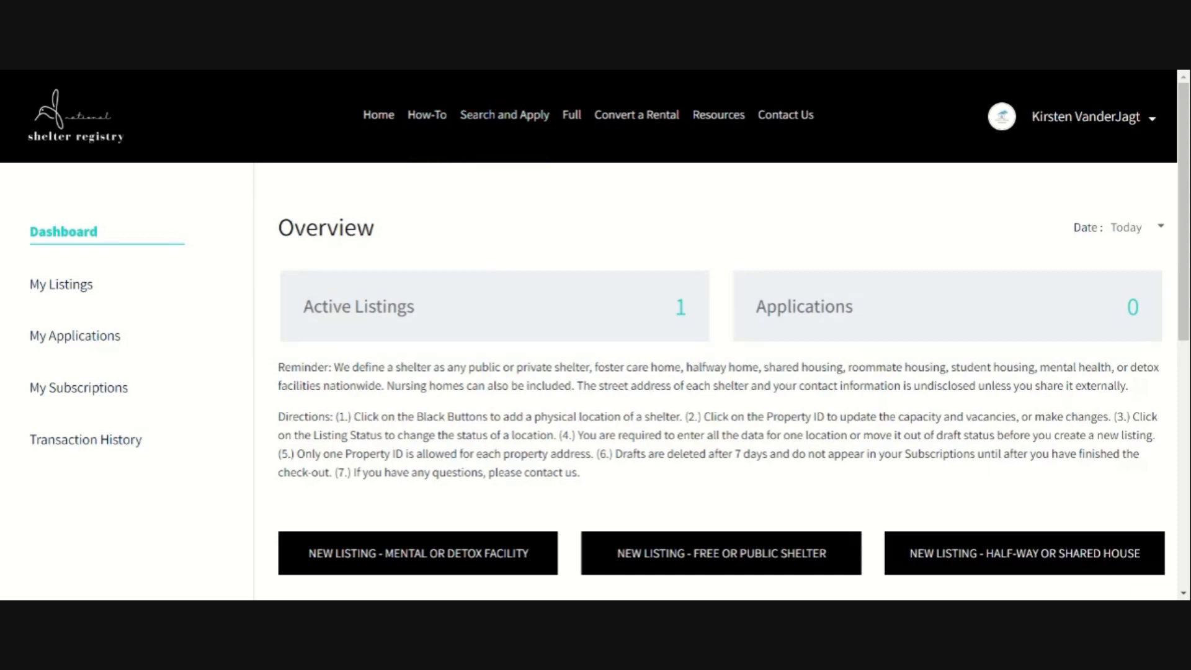
Step: Highlight the Reminder paragraph for emphasis, then clear the highlight
{"action": "left_click_drag", "start_coordinate": [279, 367], "coordinate": [443, 385]}
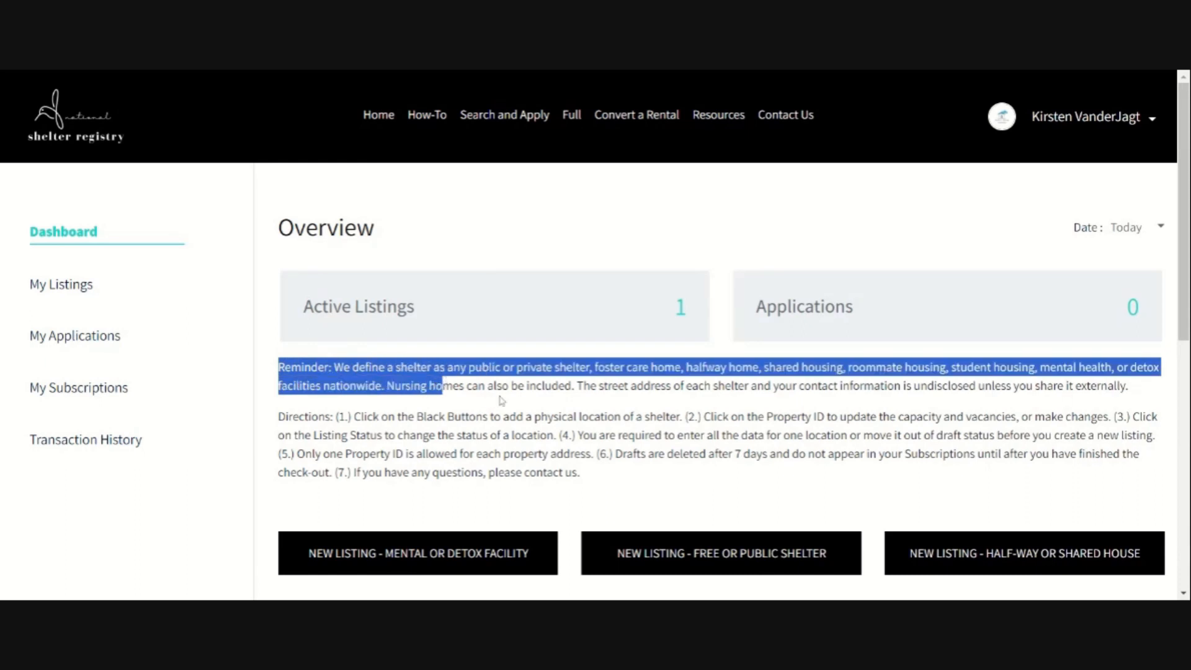
{"action": "left_click", "coordinate": [462, 401]}
{"action": "left_click_drag", "start_coordinate": [279, 367], "coordinate": [1047, 402]}
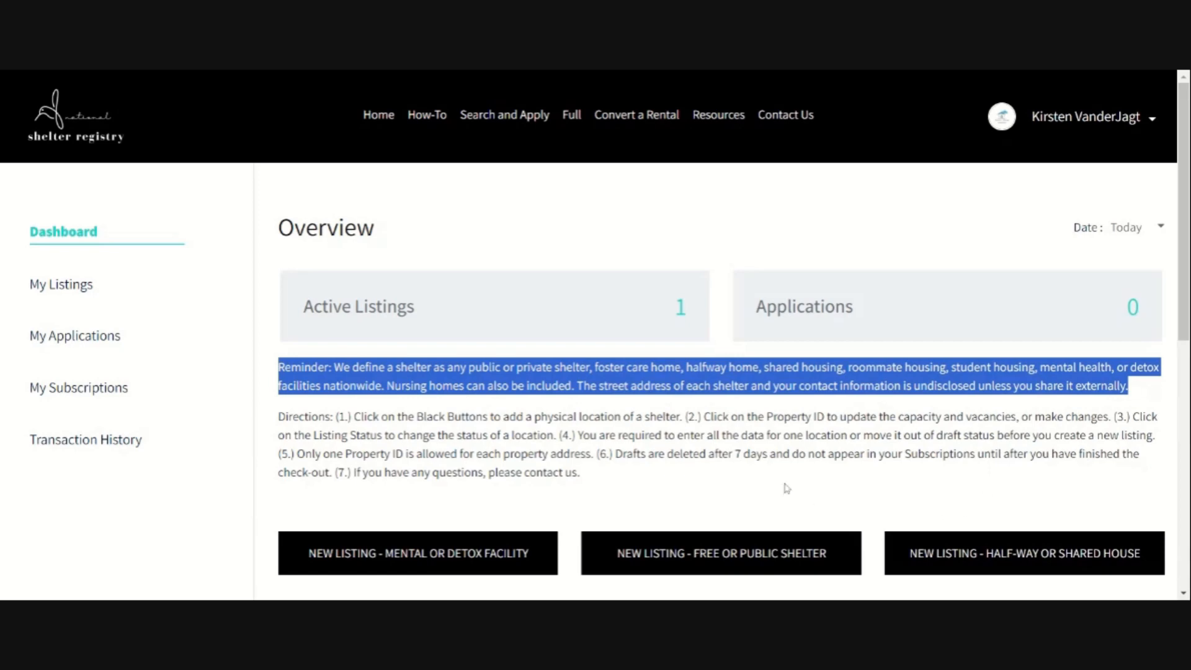
{"action": "left_click", "coordinate": [757, 483]}
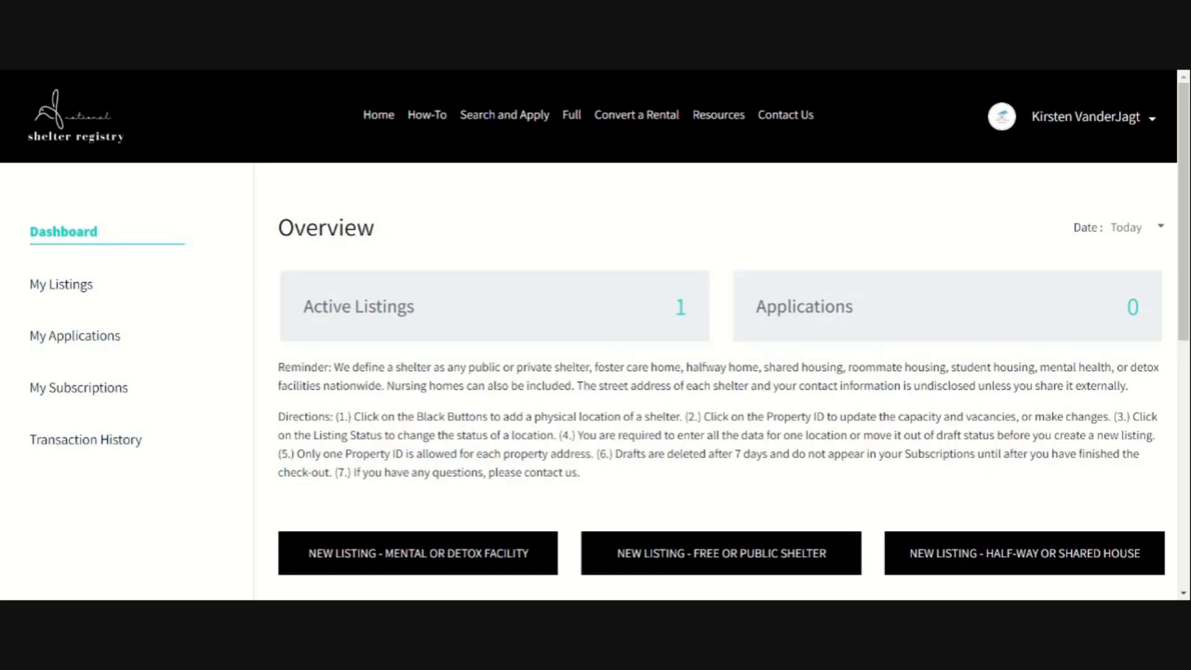
Step: Start a new Half-Way or Shared House listing with nickname 'House of Angels'
{"action": "left_click", "coordinate": [1024, 563]}
{"action": "scroll", "coordinate": [786, 405], "scroll_direction": "down", "scroll_amount": 3}
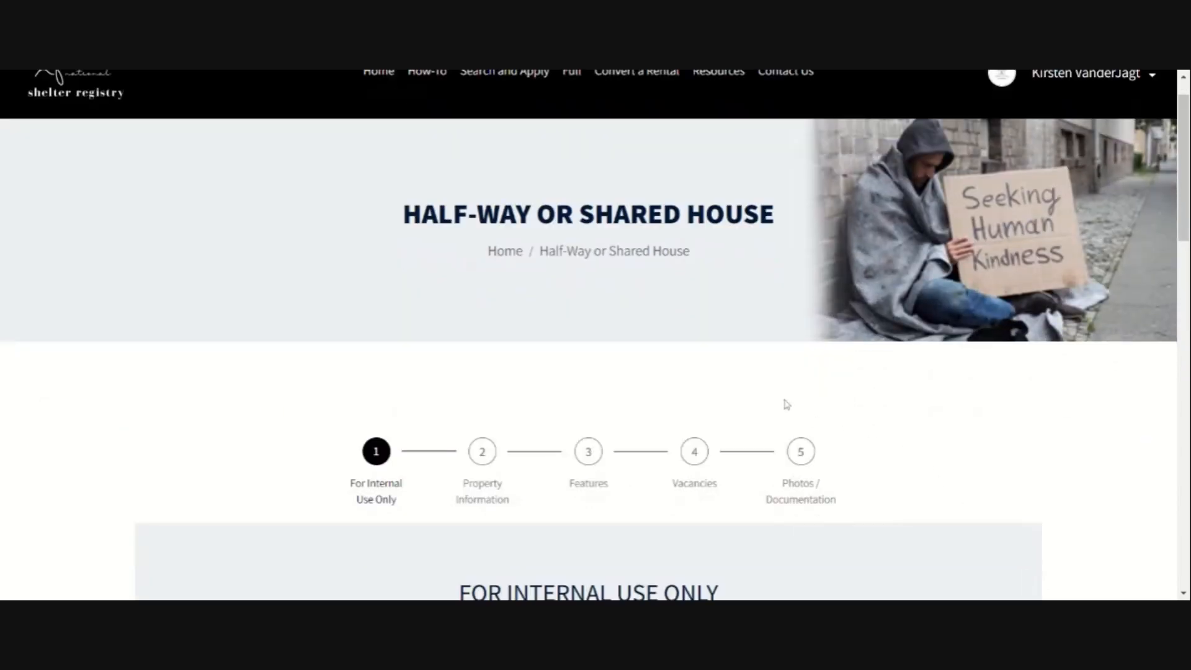
{"action": "scroll", "coordinate": [555, 443], "scroll_direction": "down", "scroll_amount": 3}
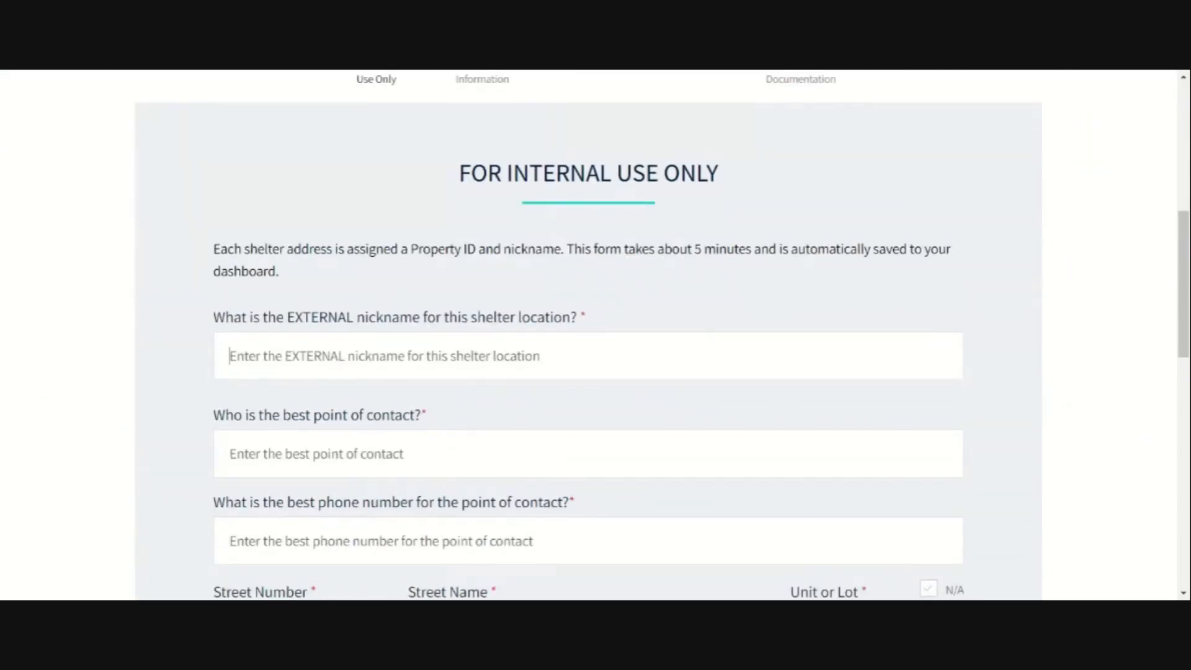
{"action": "type", "text": "House"}
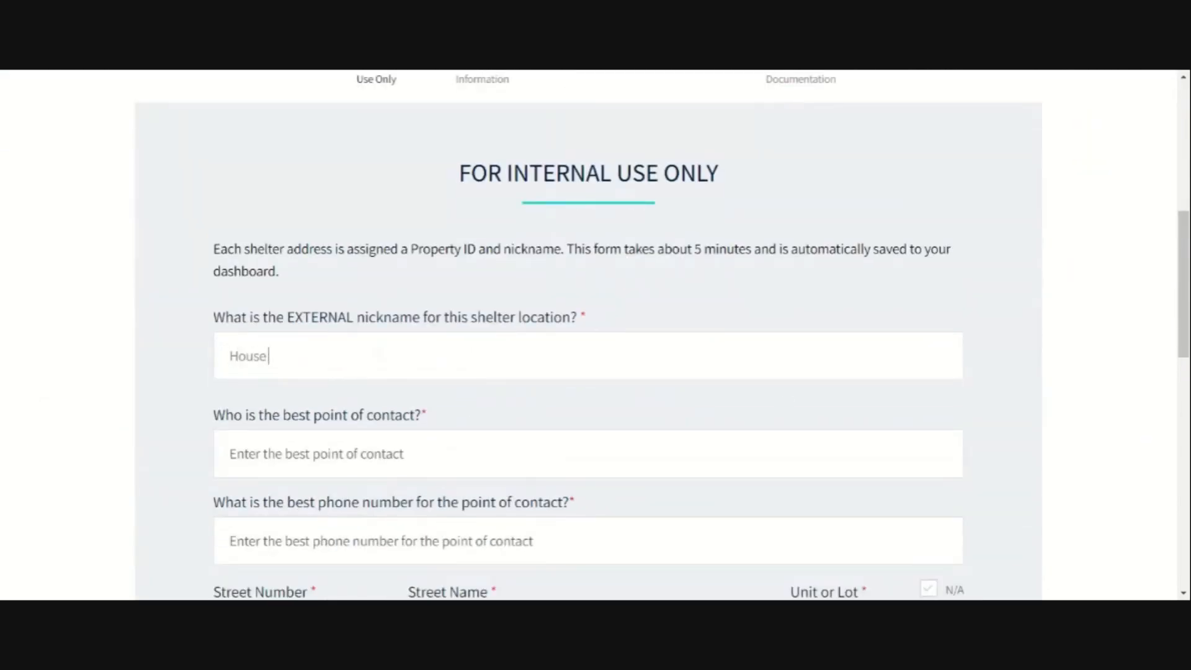
{"action": "type", "text": " of Angels"}
Step: Fill in the contact's name, phone number, street number, street name and unit or lot
{"action": "key", "text": "Tab"}
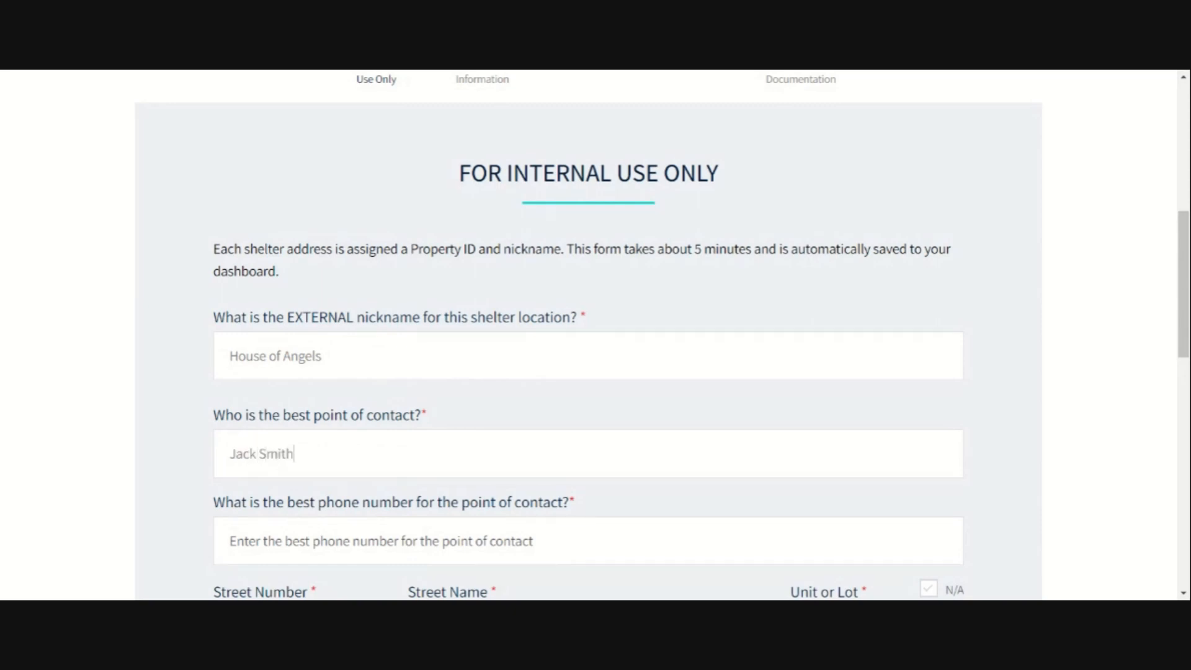
{"action": "key", "text": "Tab"}
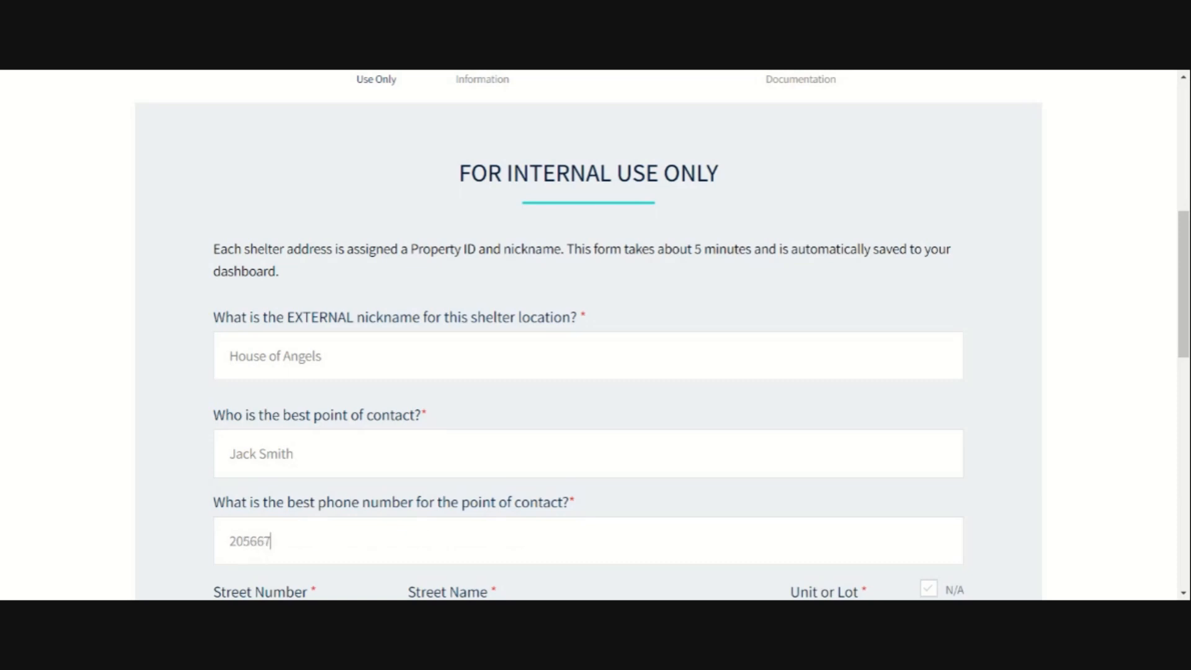
{"action": "key", "text": "Tab"}
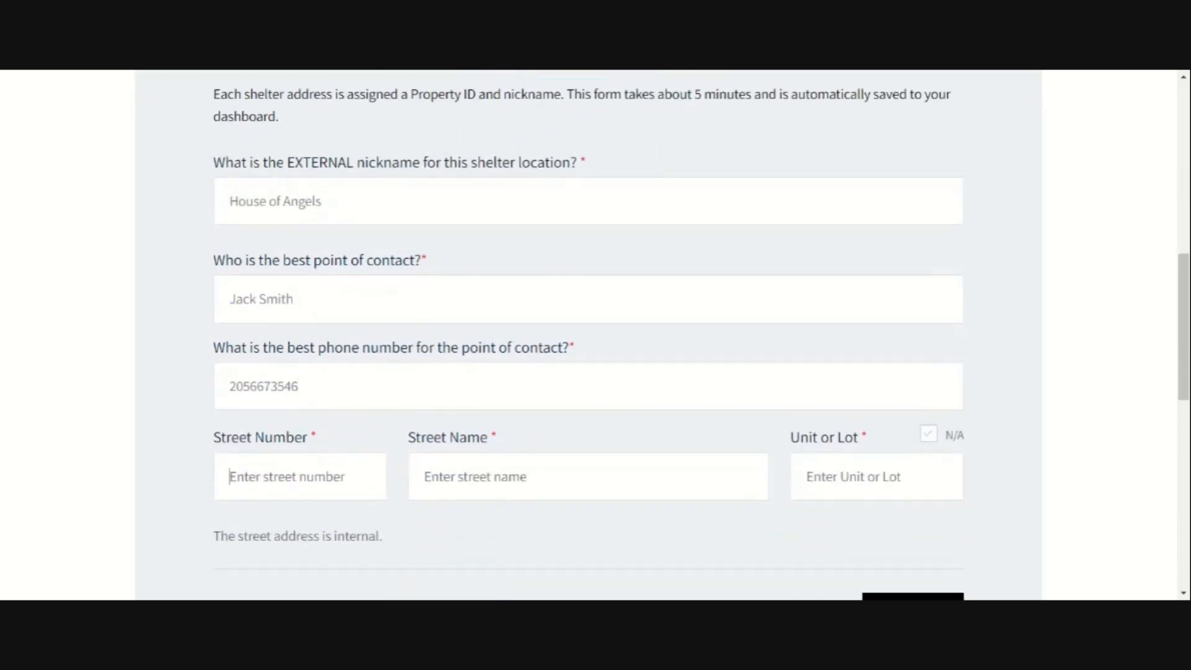
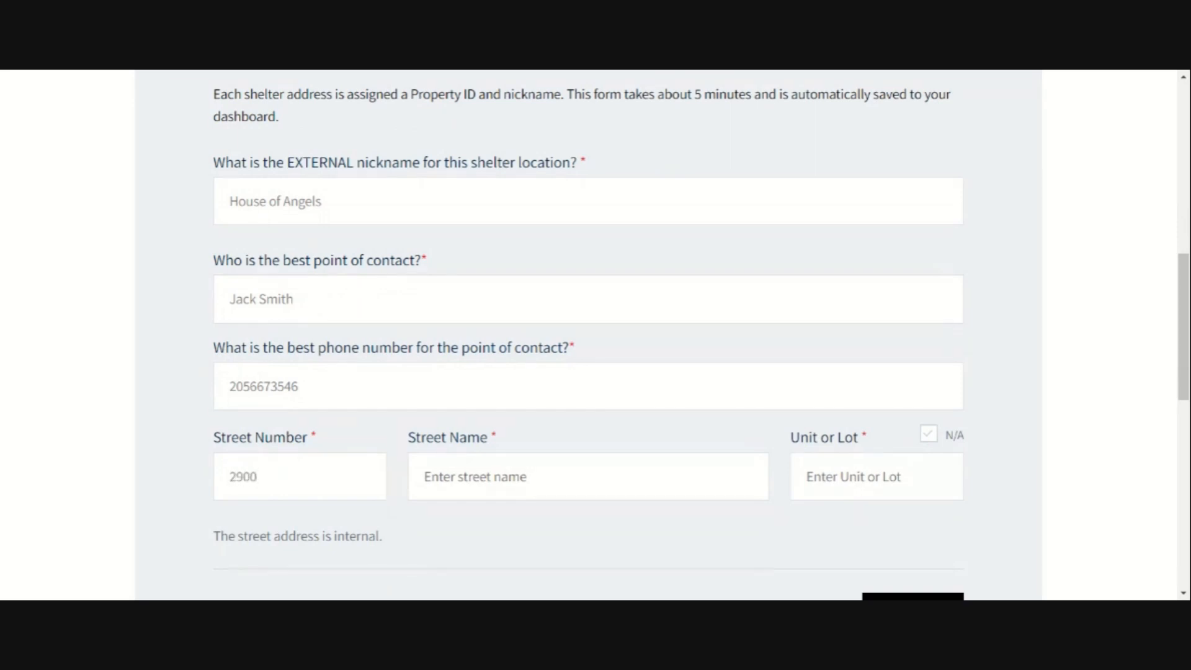
{"action": "key", "text": "Tab"}
{"action": "key", "text": "Tab"}
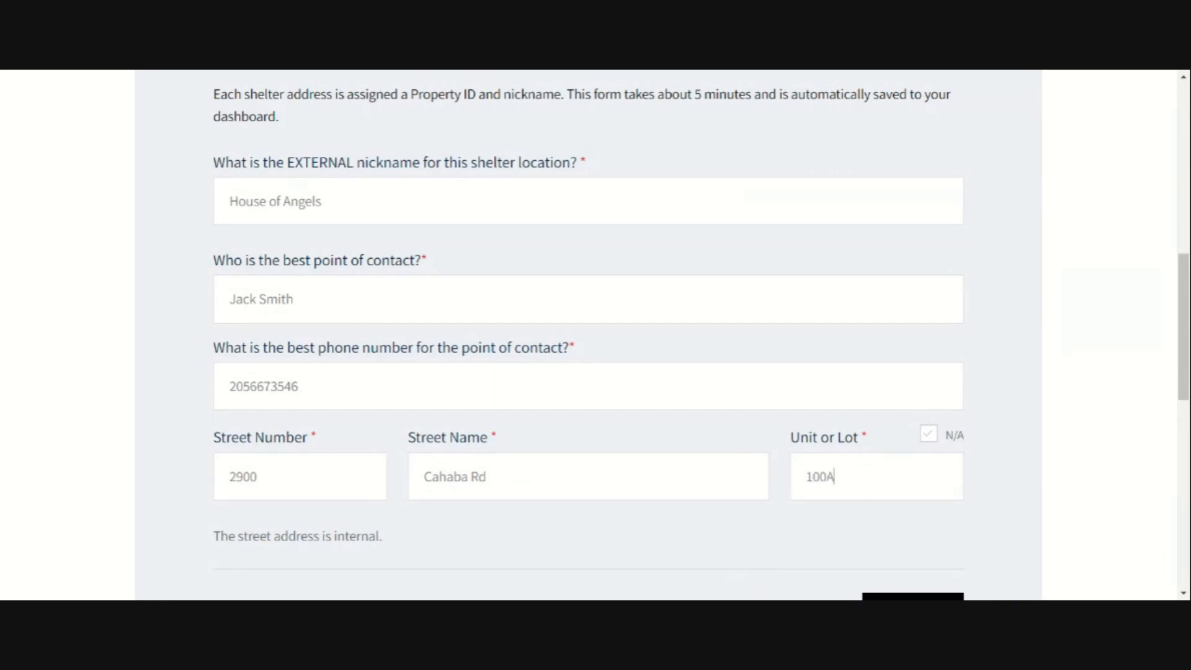
Step: Highlight the note that the address is internal, then clear the highlight
{"action": "scroll", "coordinate": [211, 387], "scroll_direction": "down", "scroll_amount": 2}
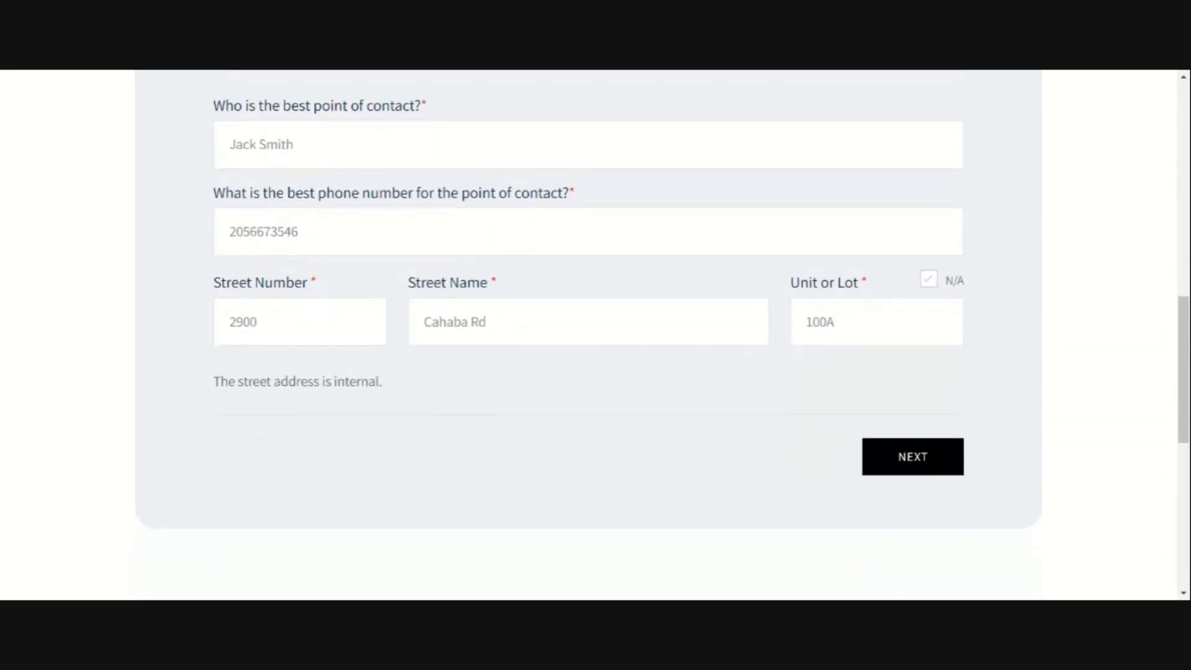
{"action": "left_click_drag", "start_coordinate": [211, 387], "coordinate": [394, 388]}
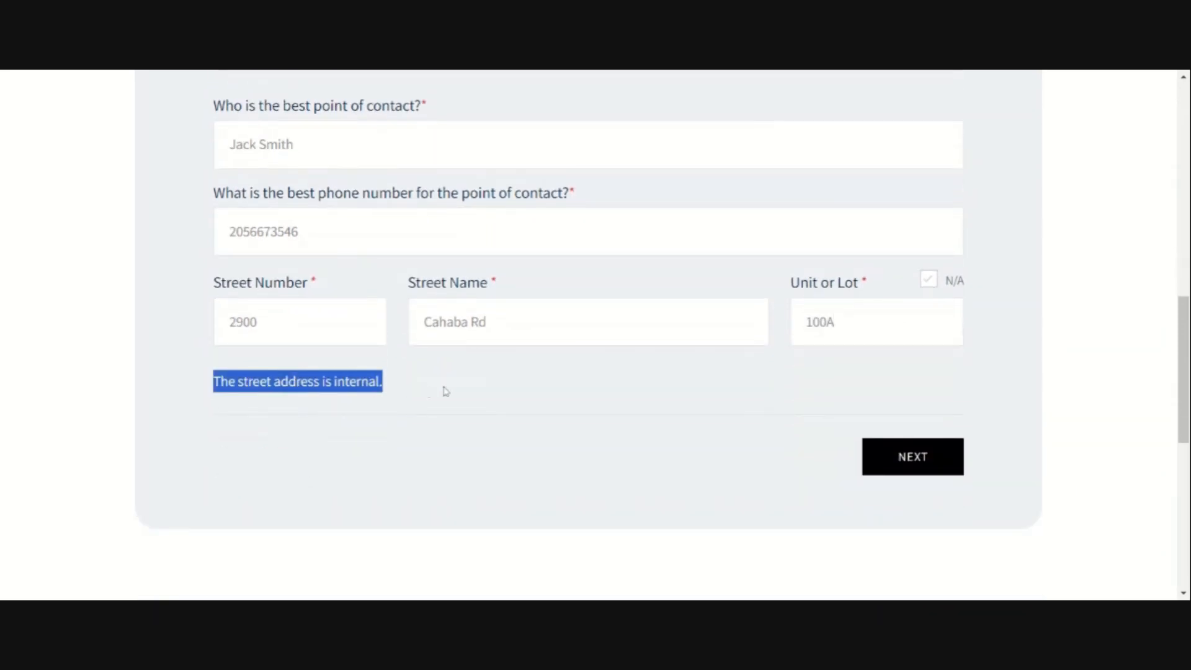
{"action": "left_click", "coordinate": [520, 391]}
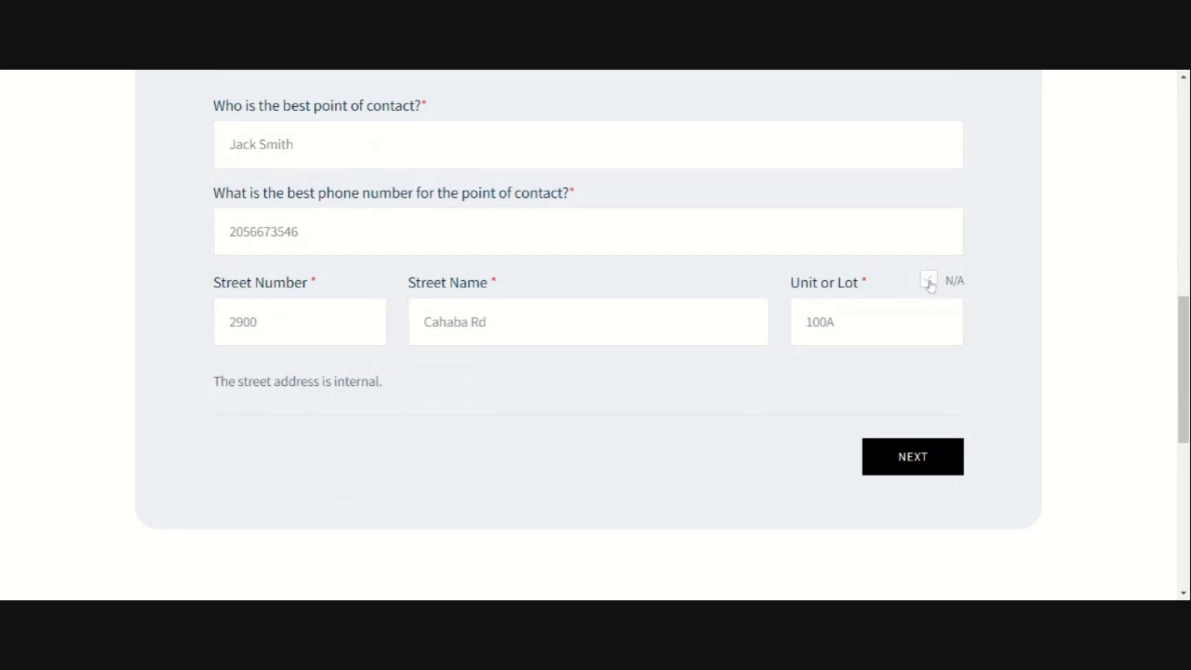
{"action": "scroll", "coordinate": [790, 453], "scroll_direction": "up", "scroll_amount": 1}
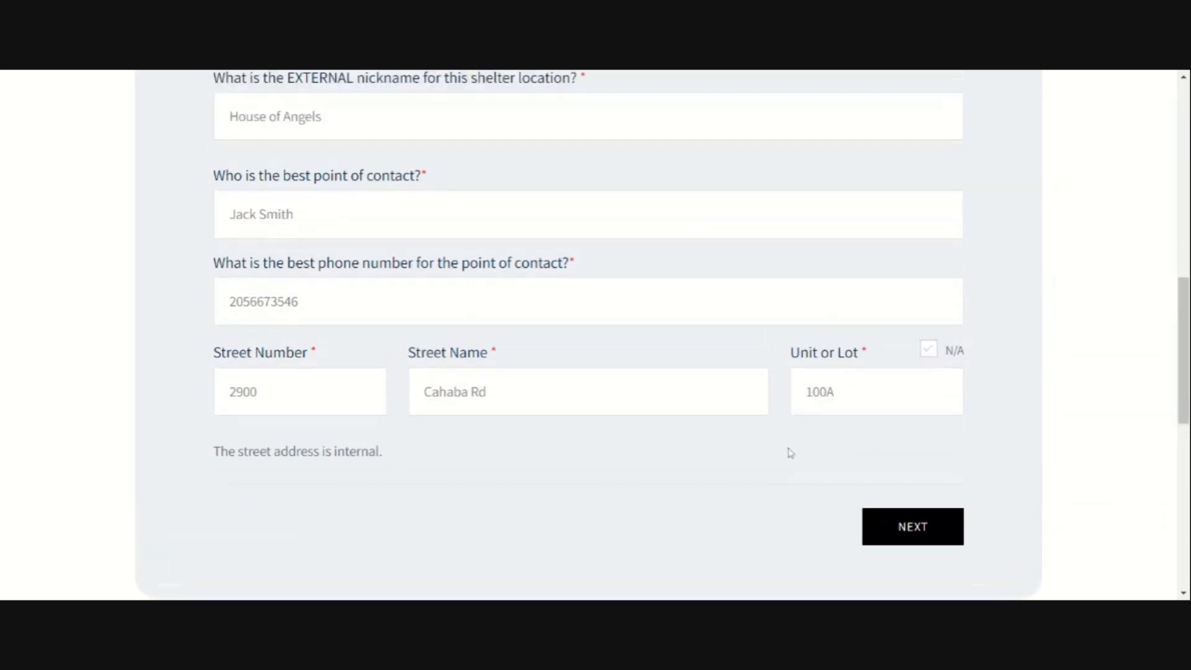
{"action": "scroll", "coordinate": [790, 453], "scroll_direction": "up", "scroll_amount": 1}
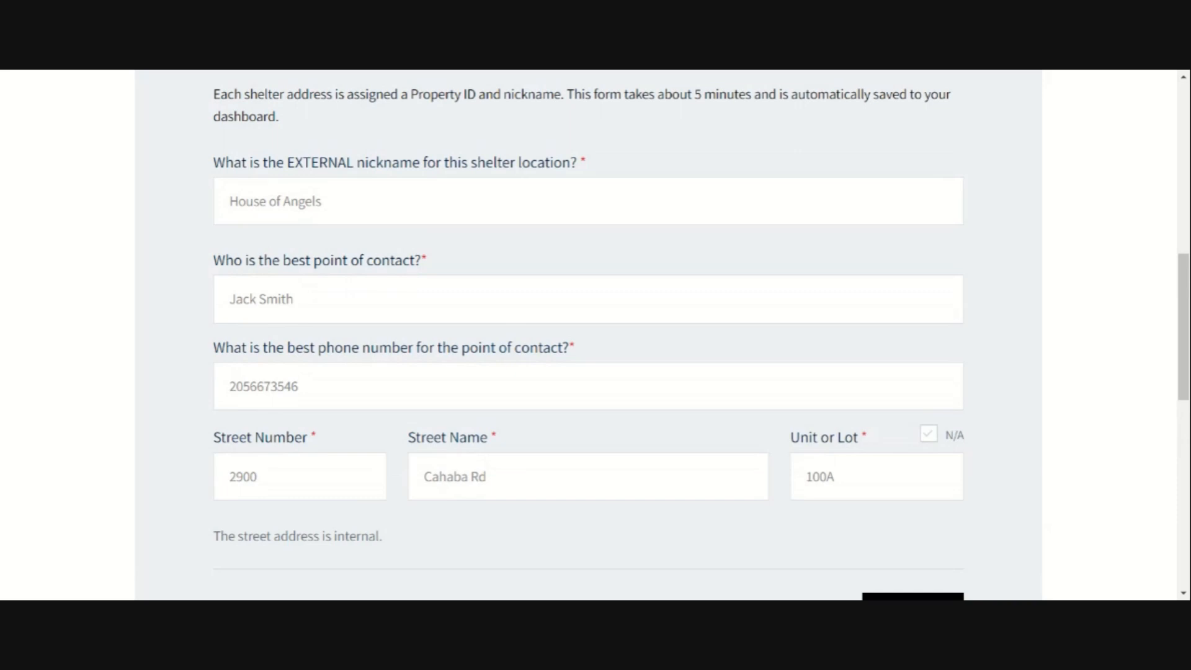
{"action": "scroll", "coordinate": [792, 534], "scroll_direction": "down", "scroll_amount": 1}
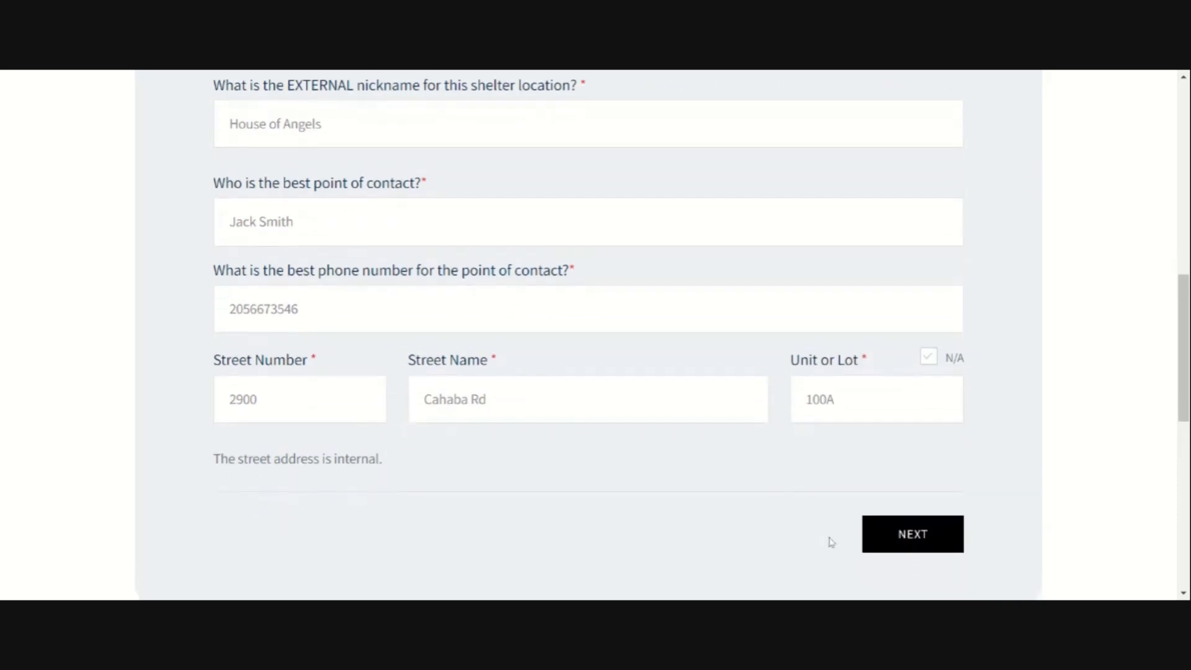
Step: On the Property Information step, enter city Mountain Brook, state Alabama and zip 35223
{"action": "left_click", "coordinate": [906, 539]}
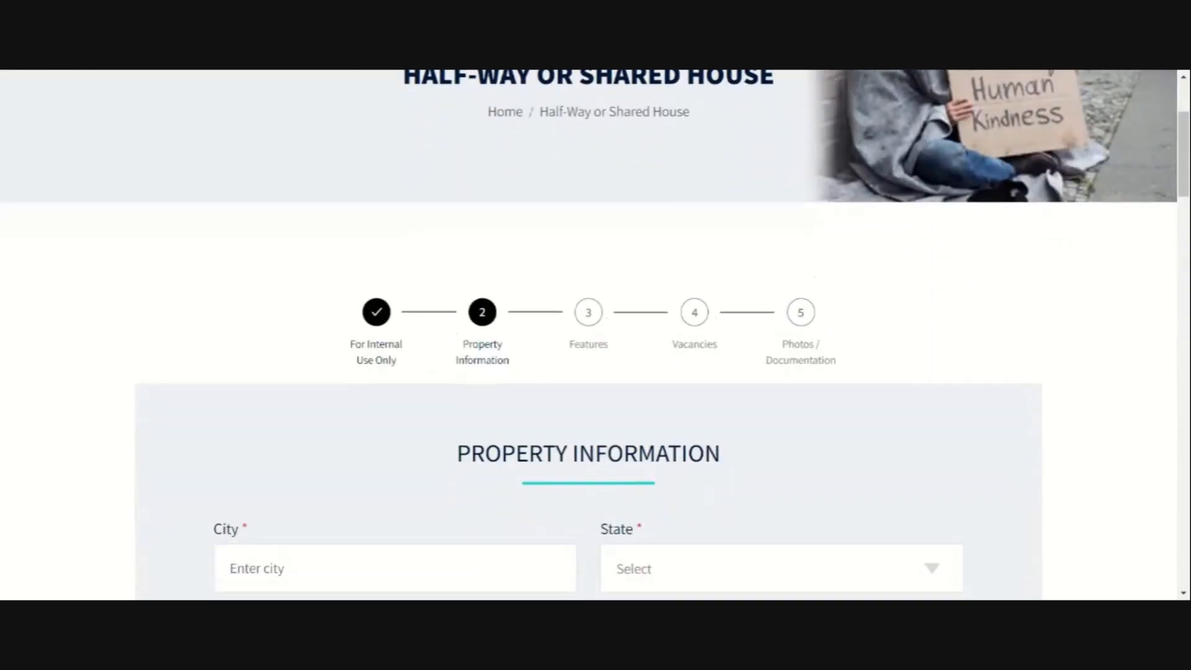
{"action": "type", "text": "B"}
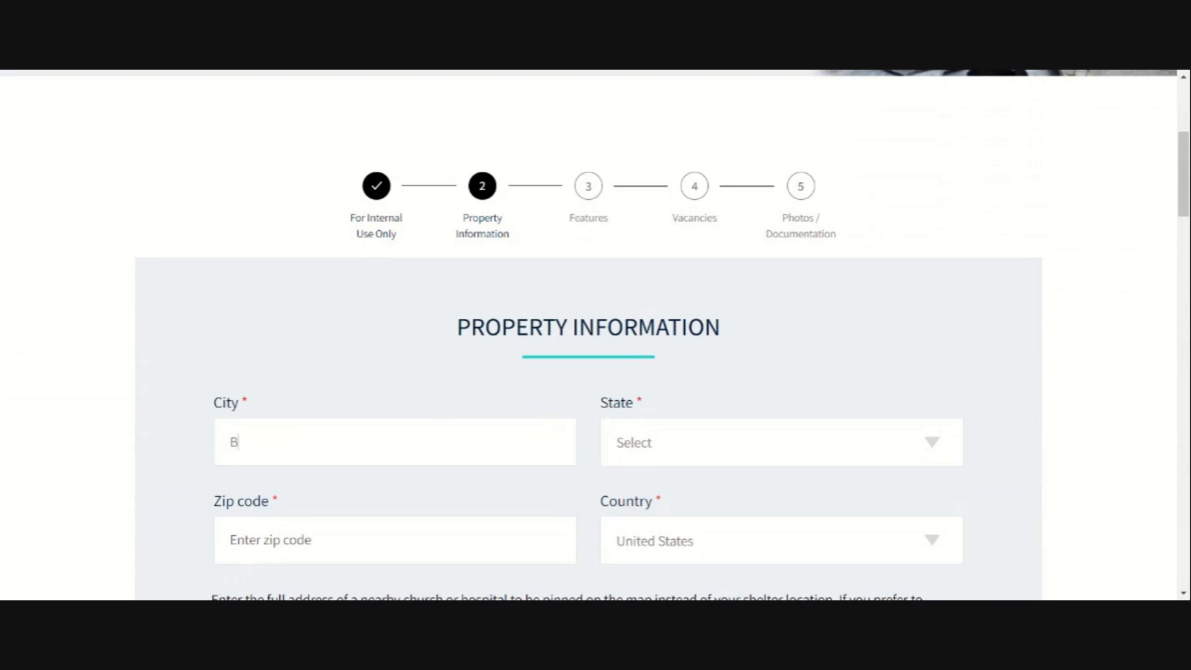
{"action": "type", "text": "r"}
{"action": "type", "text": "u"}
{"action": "key", "text": "BackSpace"}
{"action": "key", "text": "BackSpace"}
{"action": "type", "text": "Mountain Brook"}
{"action": "key", "text": "Tab"}
{"action": "key", "text": "a"}
{"action": "key", "text": "Tab"}
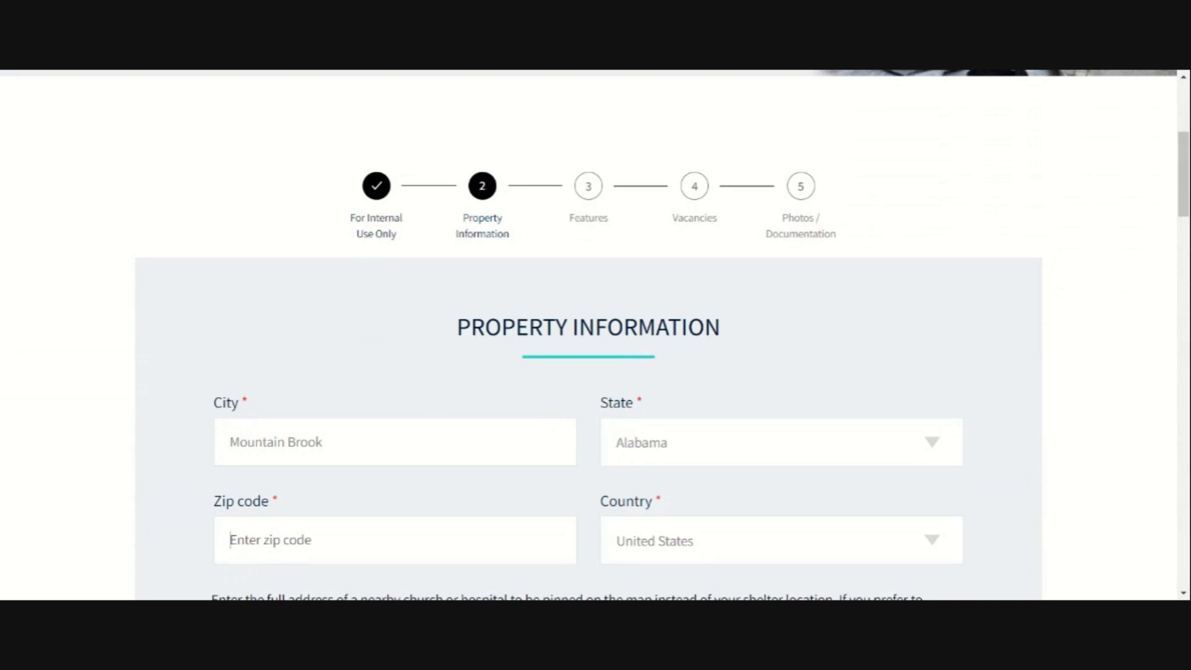
{"action": "type", "text": "35223"}
Step: Highlight the map-pin instructions and the location-disclosure sentence, then clear the highlights
{"action": "scroll", "coordinate": [595, 335], "scroll_direction": "down", "scroll_amount": 4}
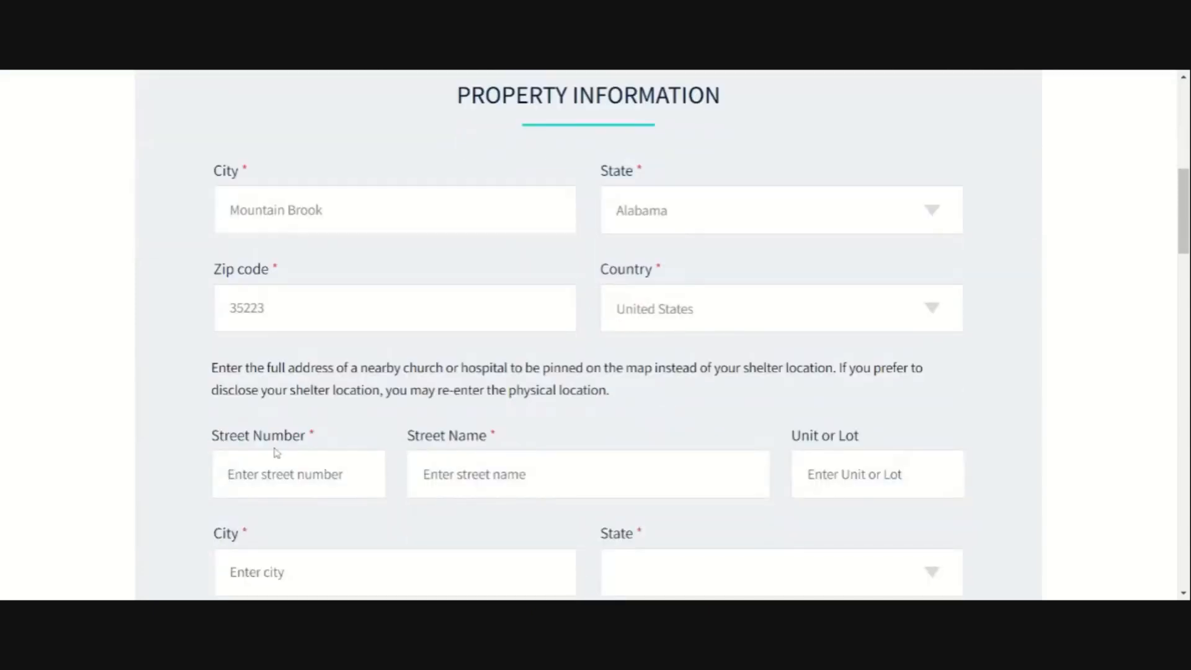
{"action": "left_click_drag", "start_coordinate": [212, 368], "coordinate": [932, 376]}
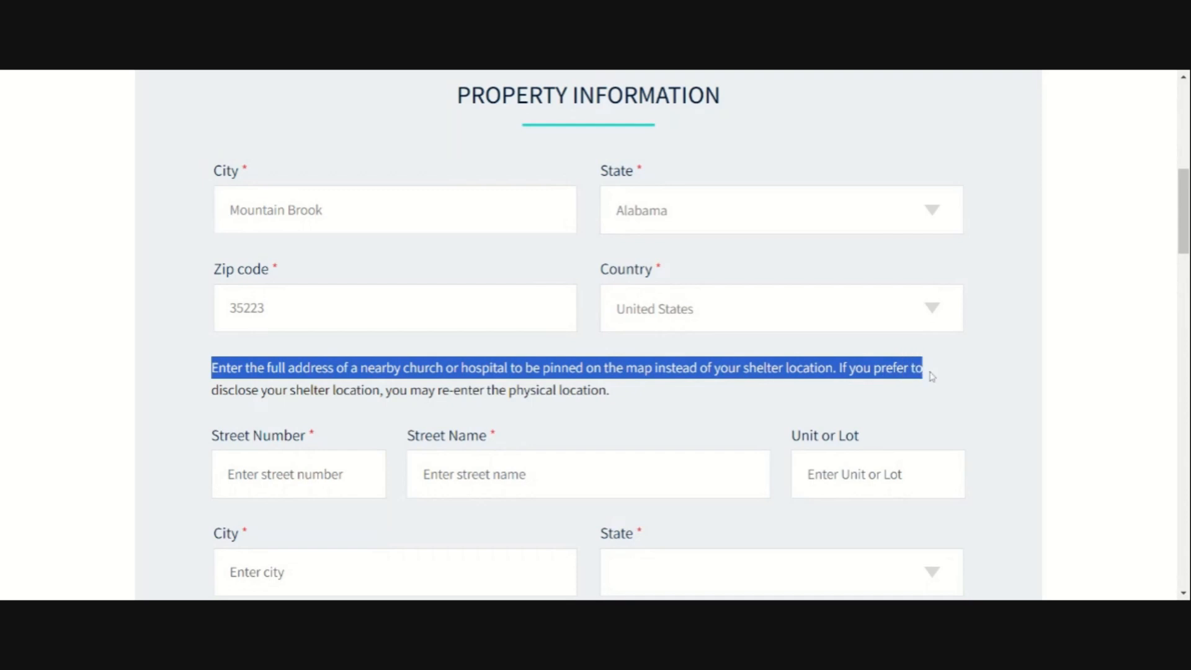
{"action": "left_click", "coordinate": [828, 393]}
{"action": "left_click_drag", "start_coordinate": [908, 368], "coordinate": [908, 391]}
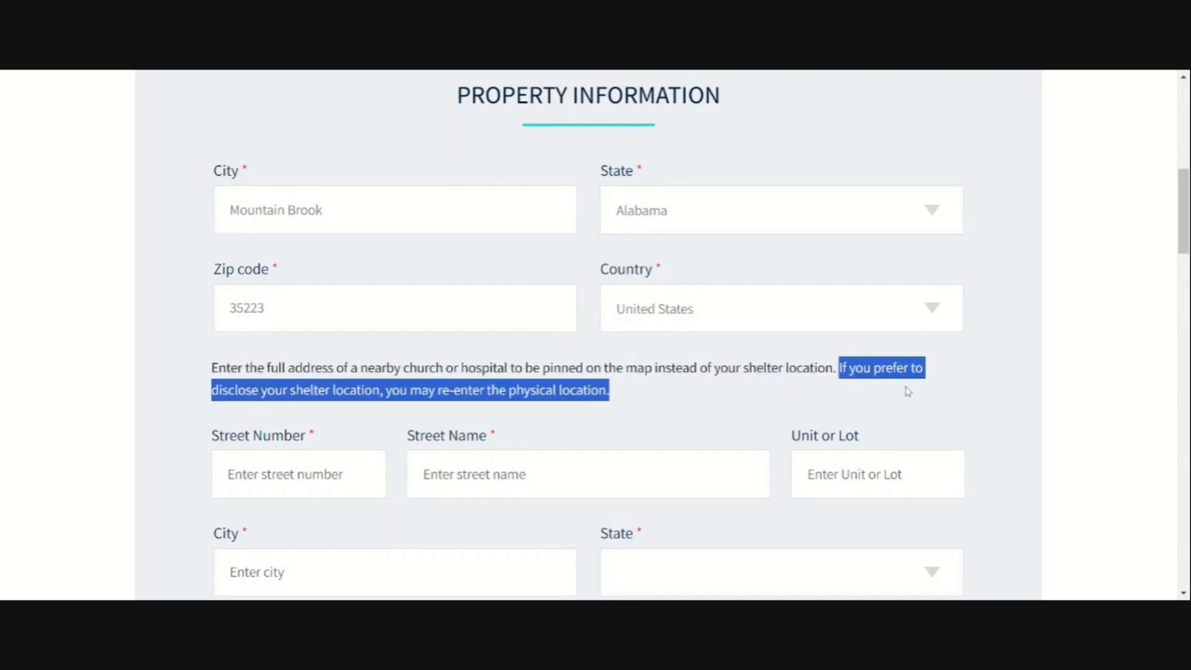
{"action": "left_click", "coordinate": [661, 402]}
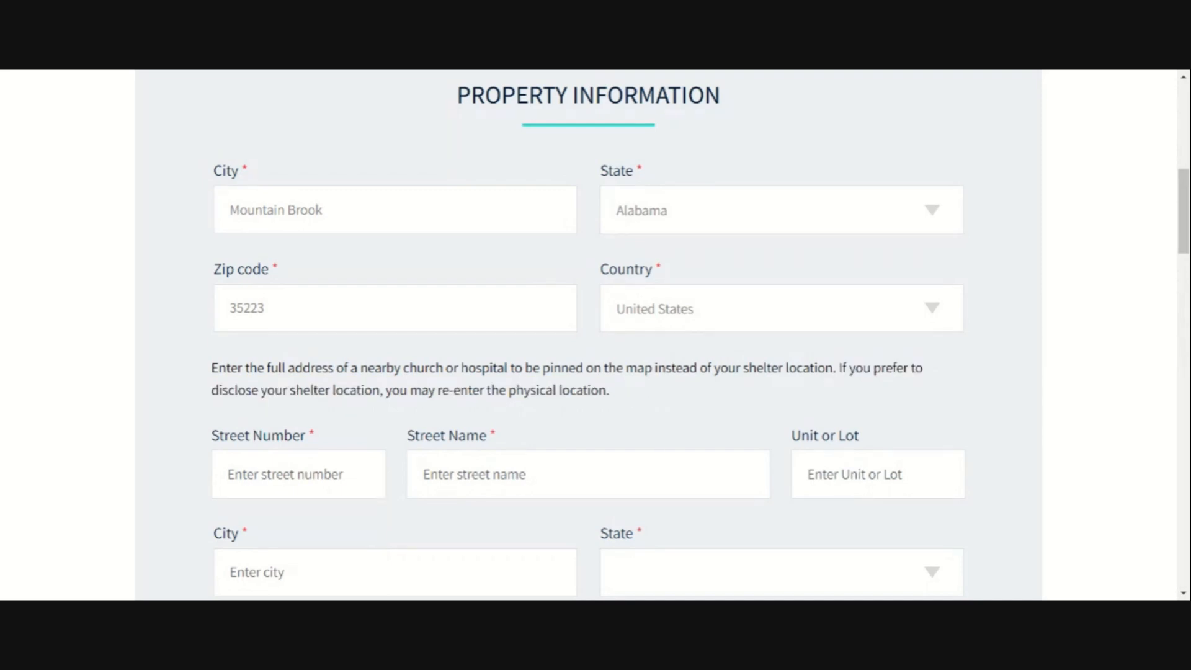
Step: Enter the map-pin street number and street name, city Birmingham and state Alabama
{"action": "scroll", "coordinate": [644, 391], "scroll_direction": "down", "scroll_amount": 1}
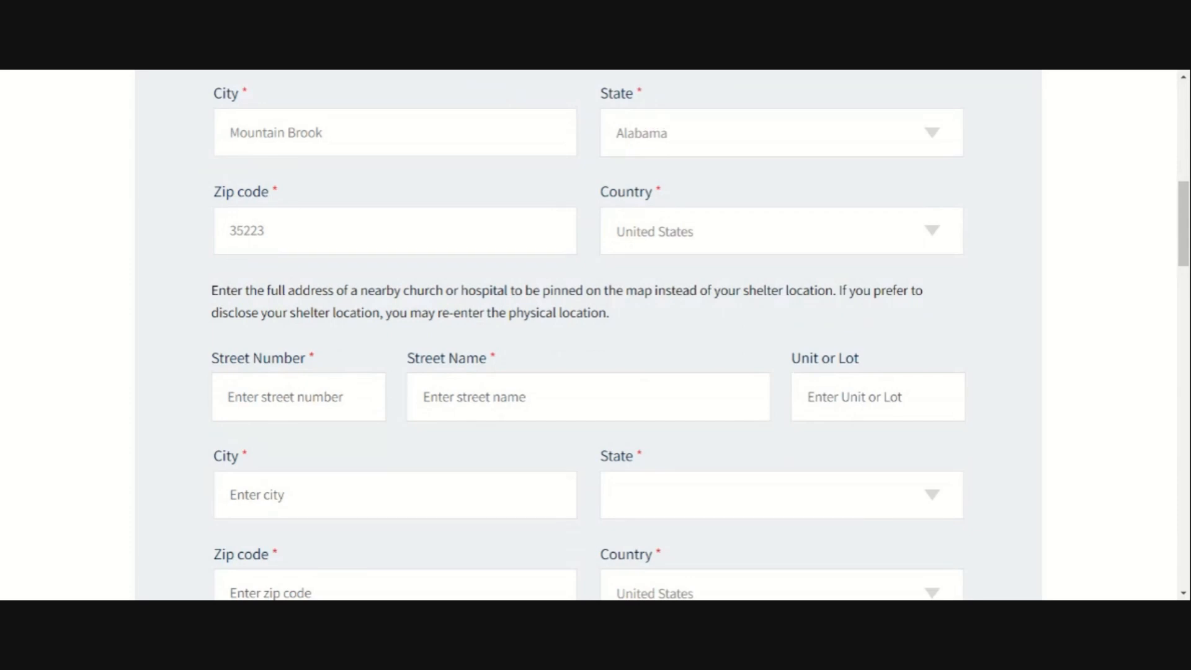
{"action": "scroll", "coordinate": [501, 389], "scroll_direction": "down", "scroll_amount": 1}
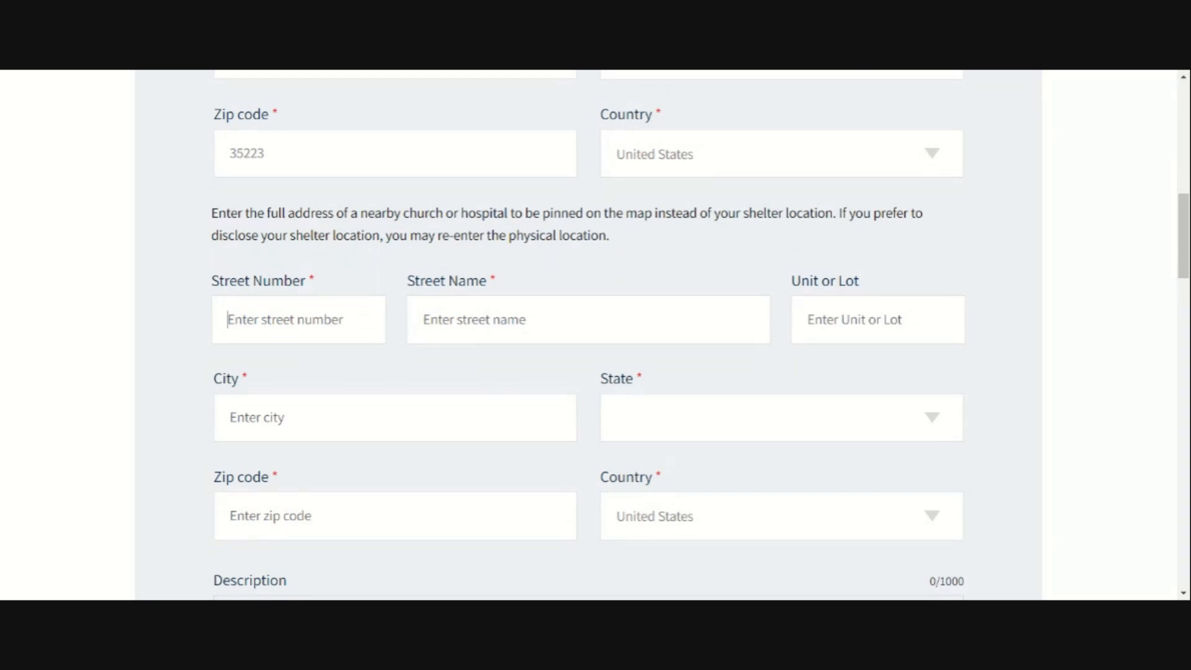
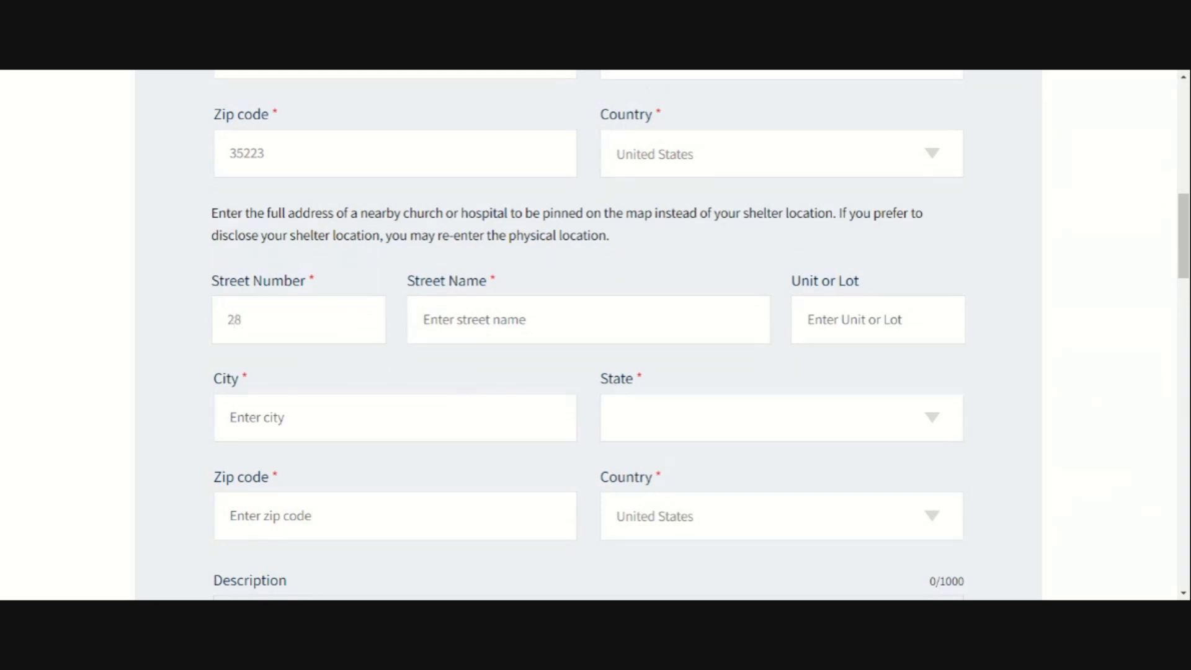
{"action": "key", "text": "Tab"}
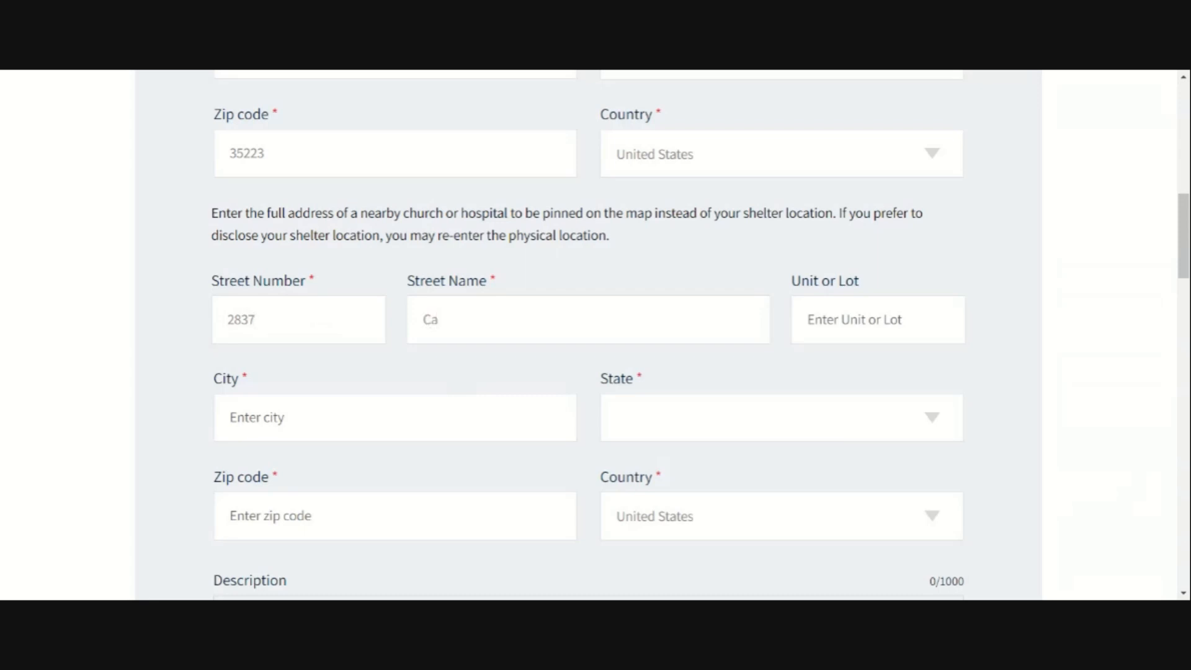
{"action": "key", "text": "Tab"}
{"action": "key", "text": "Tab"}
{"action": "type", "text": "Birm"}
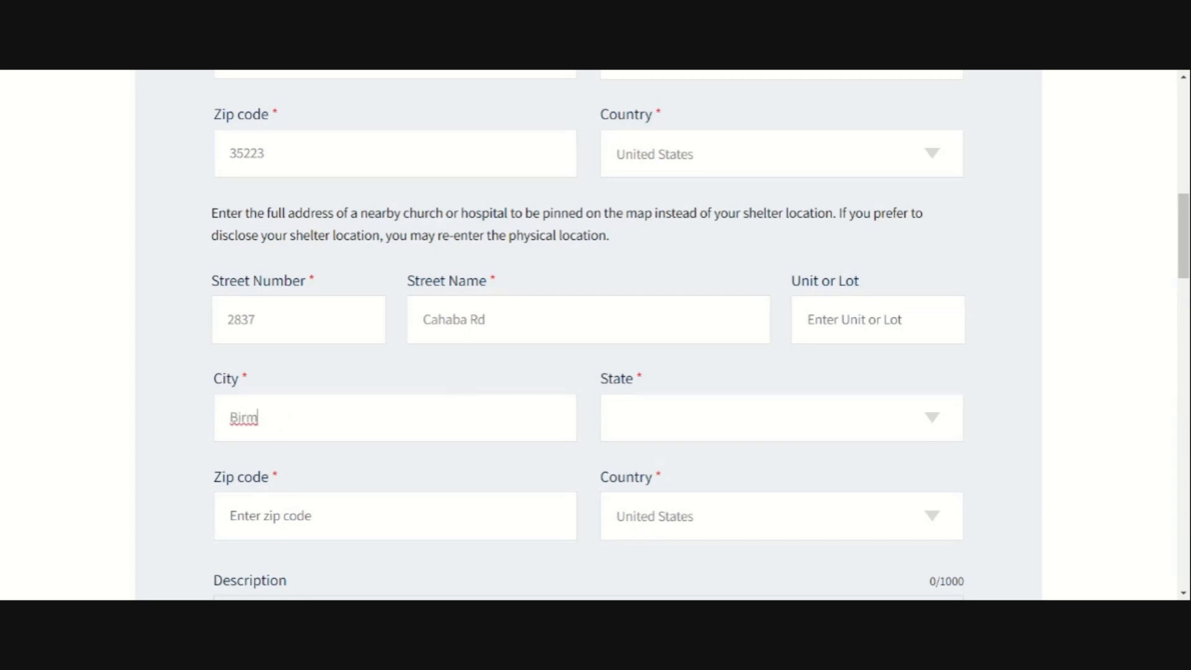
{"action": "type", "text": "ingham"}
{"action": "left_click", "coordinate": [736, 434]}
{"action": "key", "text": "a"}
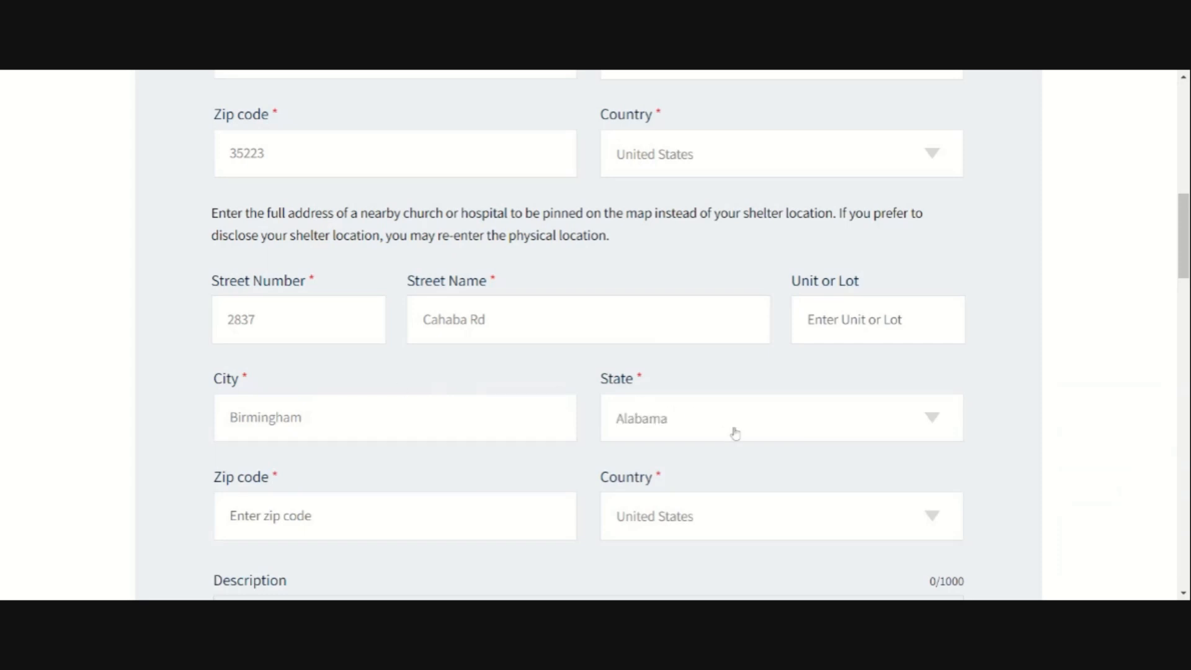
{"action": "scroll", "coordinate": [747, 425], "scroll_direction": "down", "scroll_amount": 3}
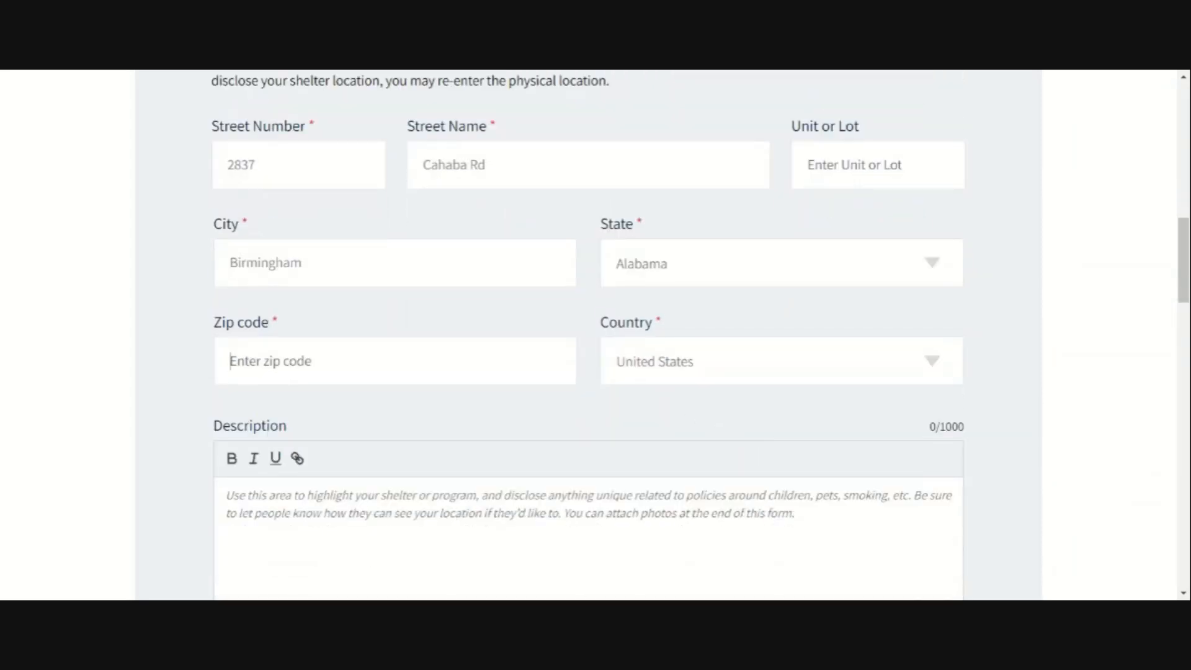
Step: Set the map-pin zip to 35223 and write the co-ed recovery house fee description
{"action": "type", "text": "35223"}
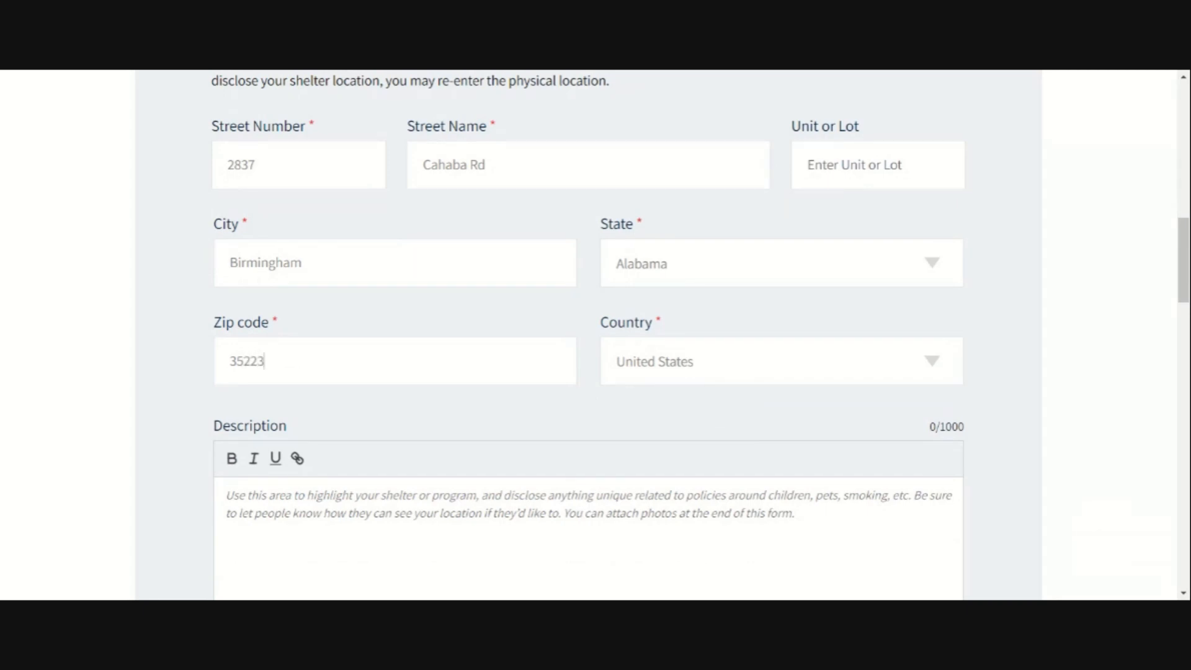
{"action": "scroll", "coordinate": [434, 425], "scroll_direction": "down", "scroll_amount": 3}
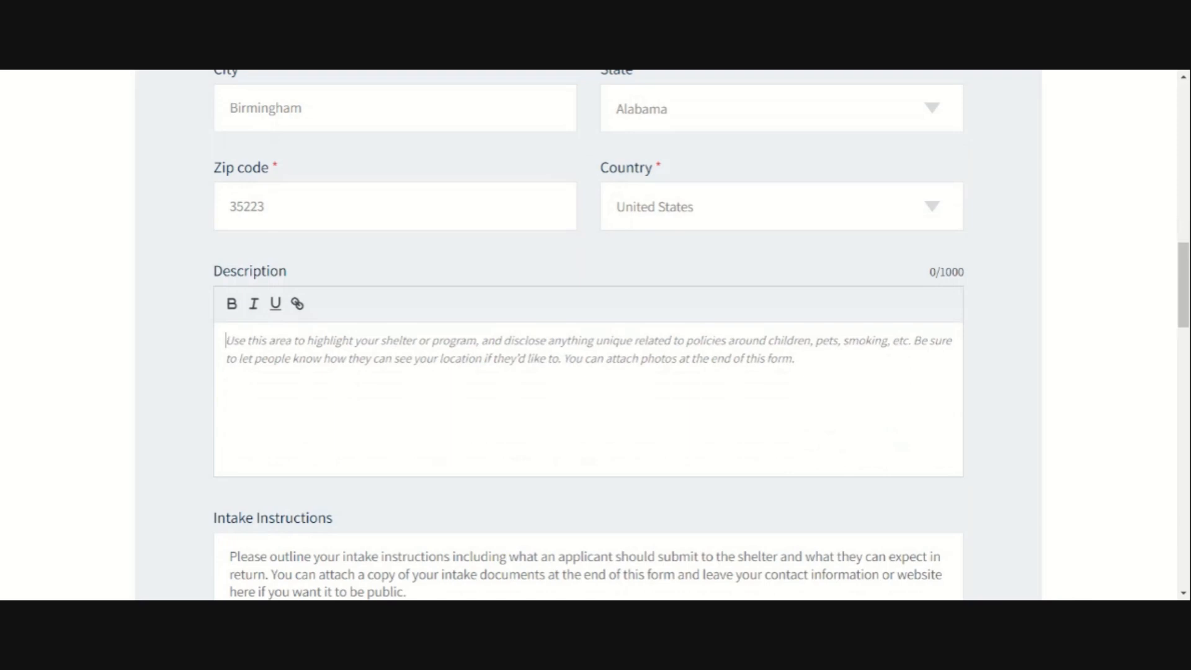
{"action": "type", "text": "Recovery house"}
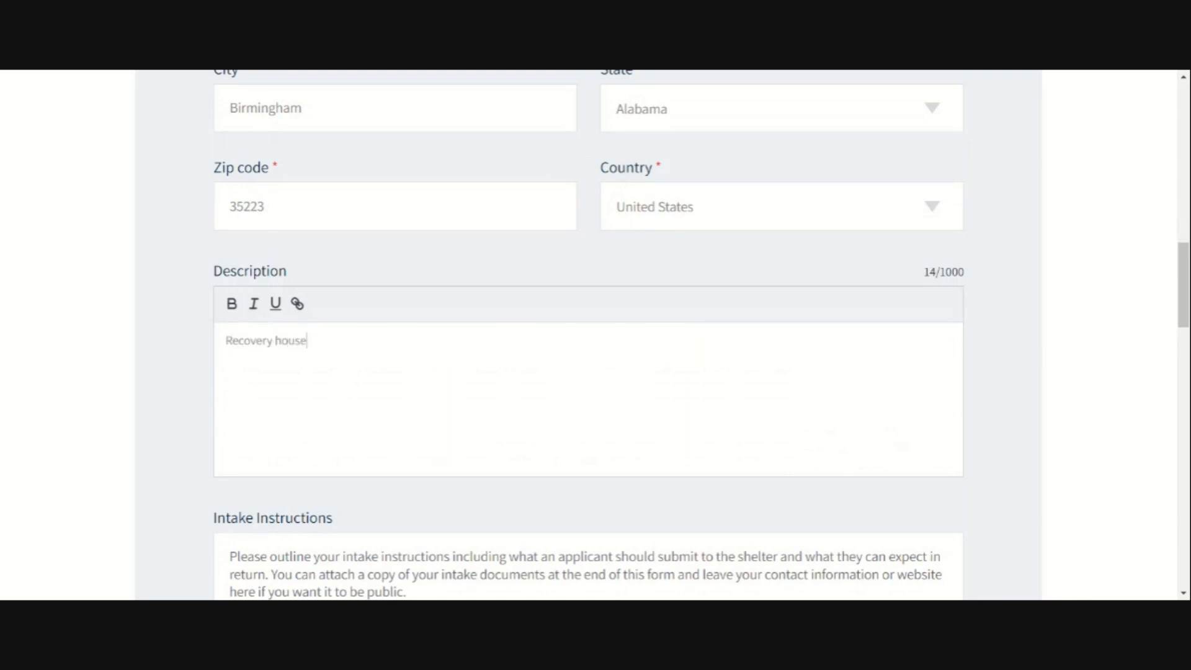
{"action": "type", "text": " for co-ed."}
{"action": "type", "text": "200 entry f"}
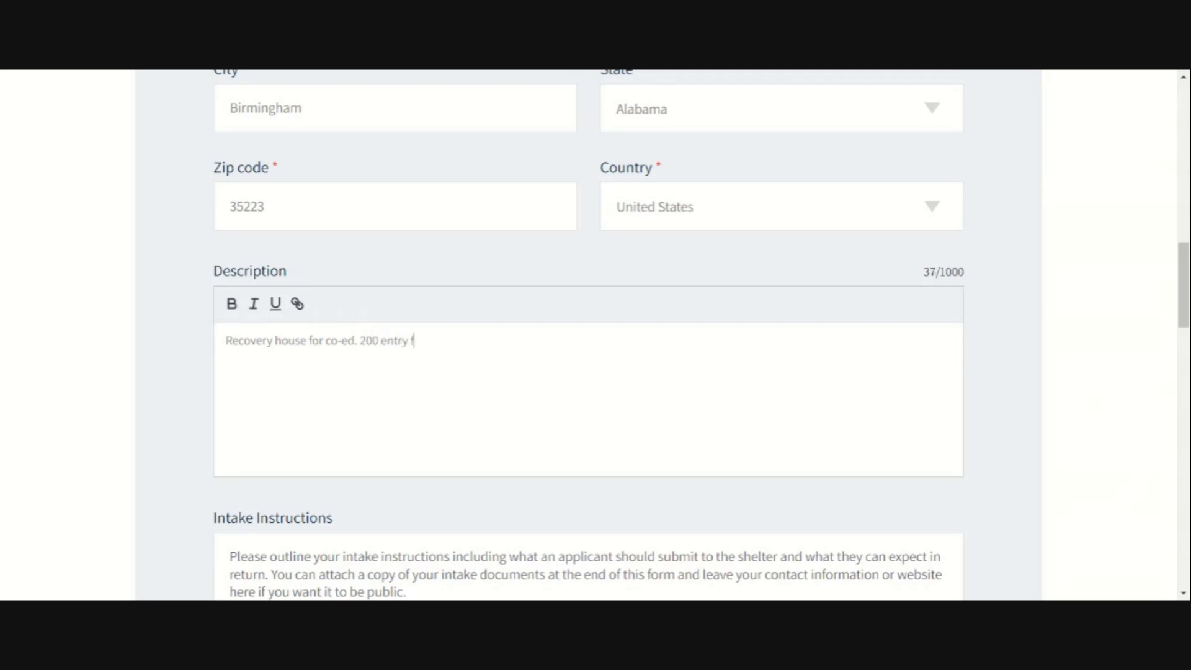
{"action": "type", "text": "ee plus $1000 per month."}
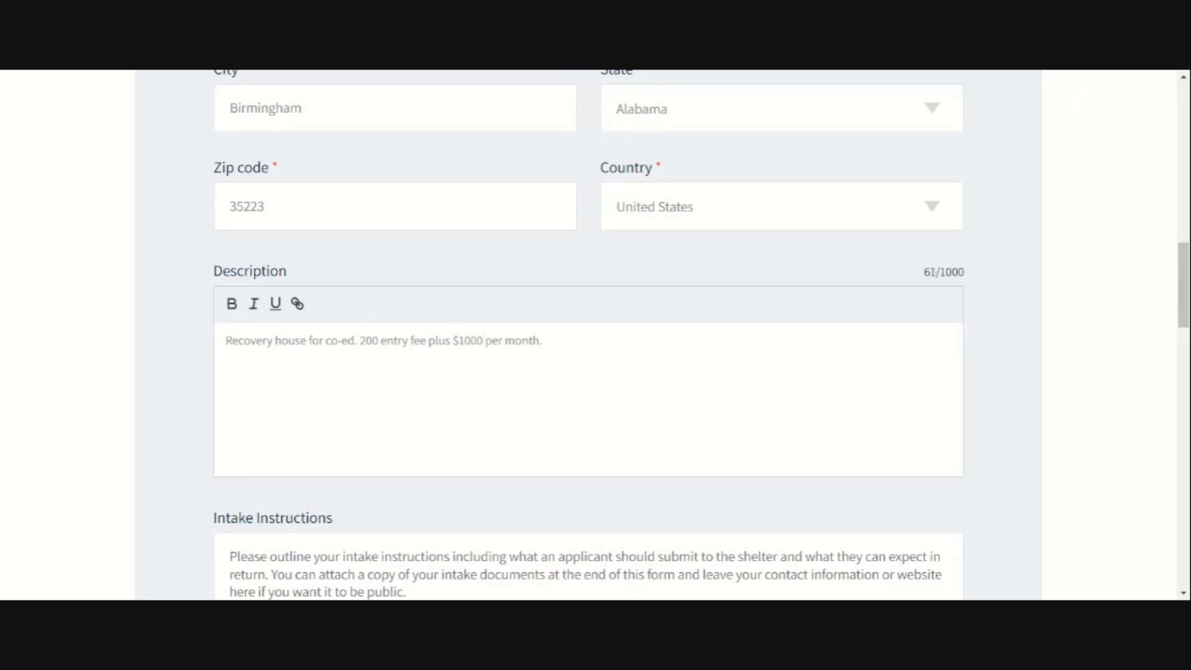
{"action": "type", "text": "$"}
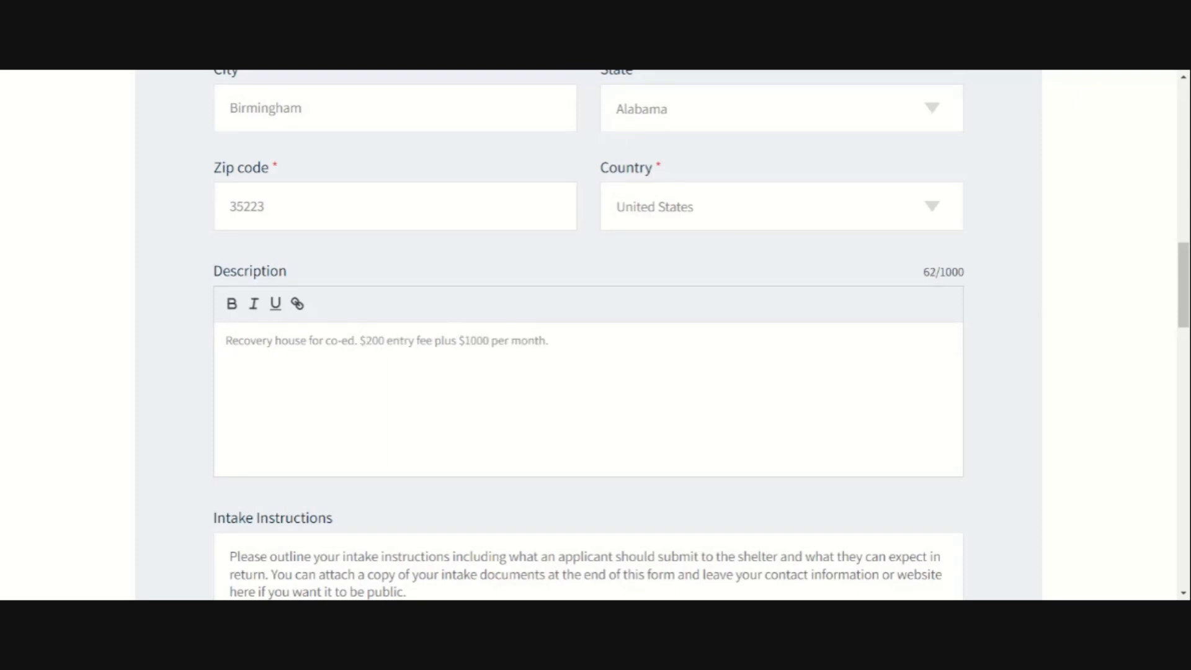
{"action": "scroll", "coordinate": [589, 335], "scroll_direction": "down", "scroll_amount": 2}
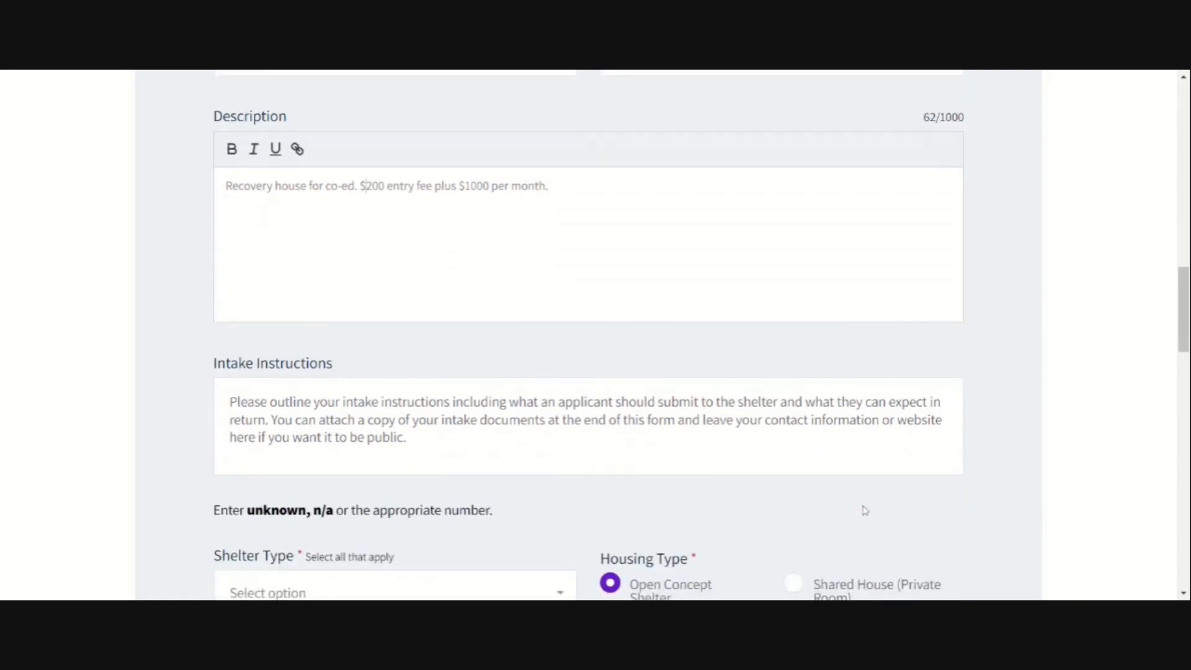
Step: Write Intake Instructions: 'Please apply now on this website and we will reach out to you.'
{"action": "scroll", "coordinate": [869, 495], "scroll_direction": "down", "scroll_amount": 2}
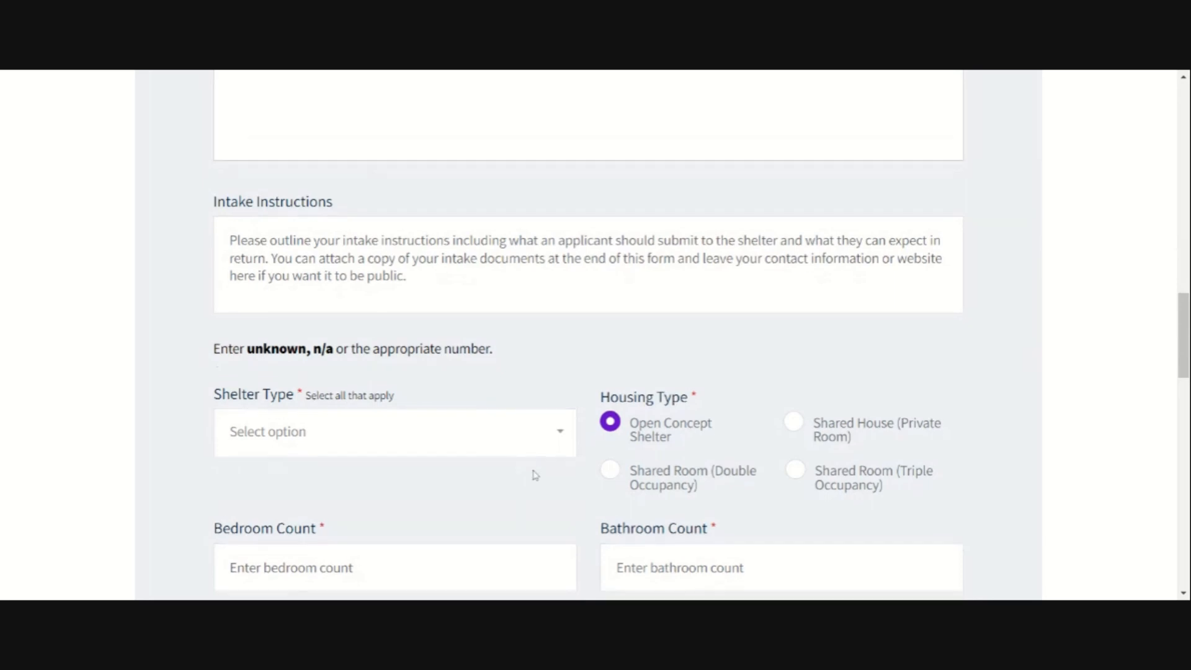
{"action": "scroll", "coordinate": [532, 474], "scroll_direction": "up", "scroll_amount": 3}
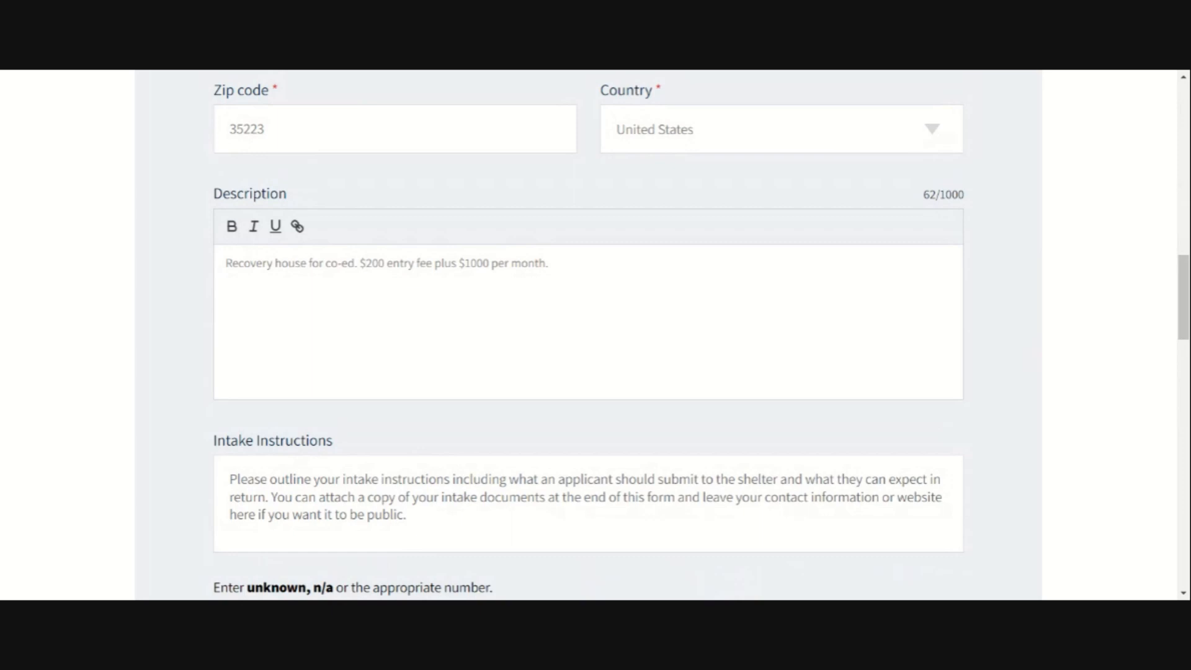
{"action": "scroll", "coordinate": [370, 337], "scroll_direction": "down", "scroll_amount": 1}
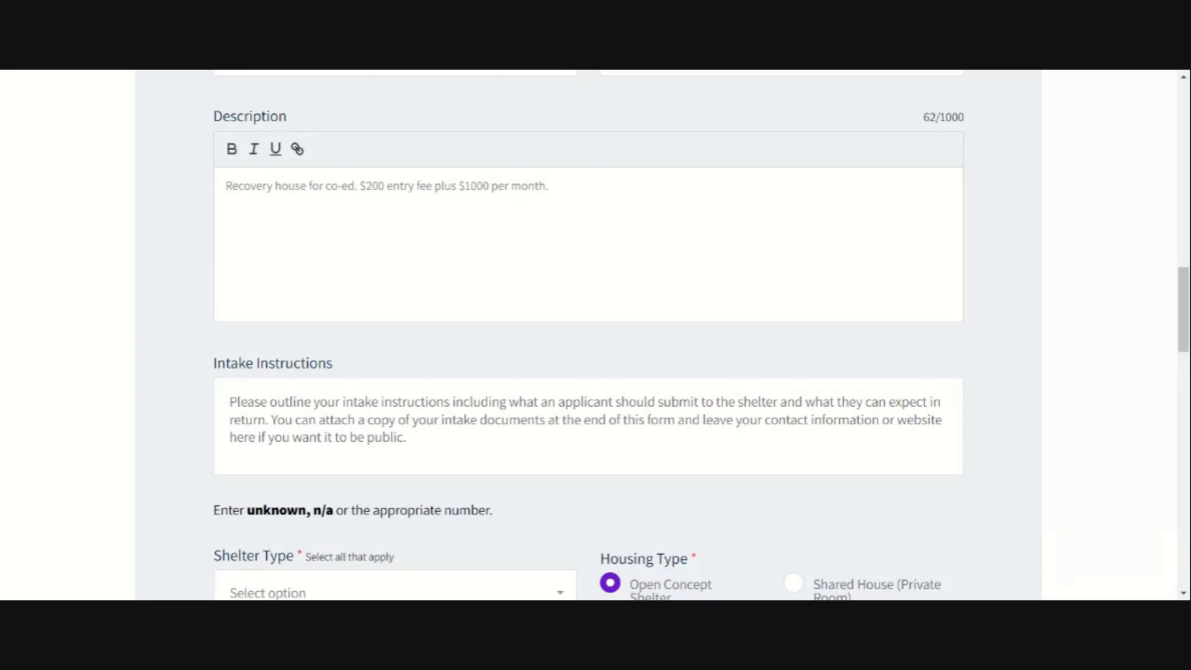
{"action": "type", "text": "C"}
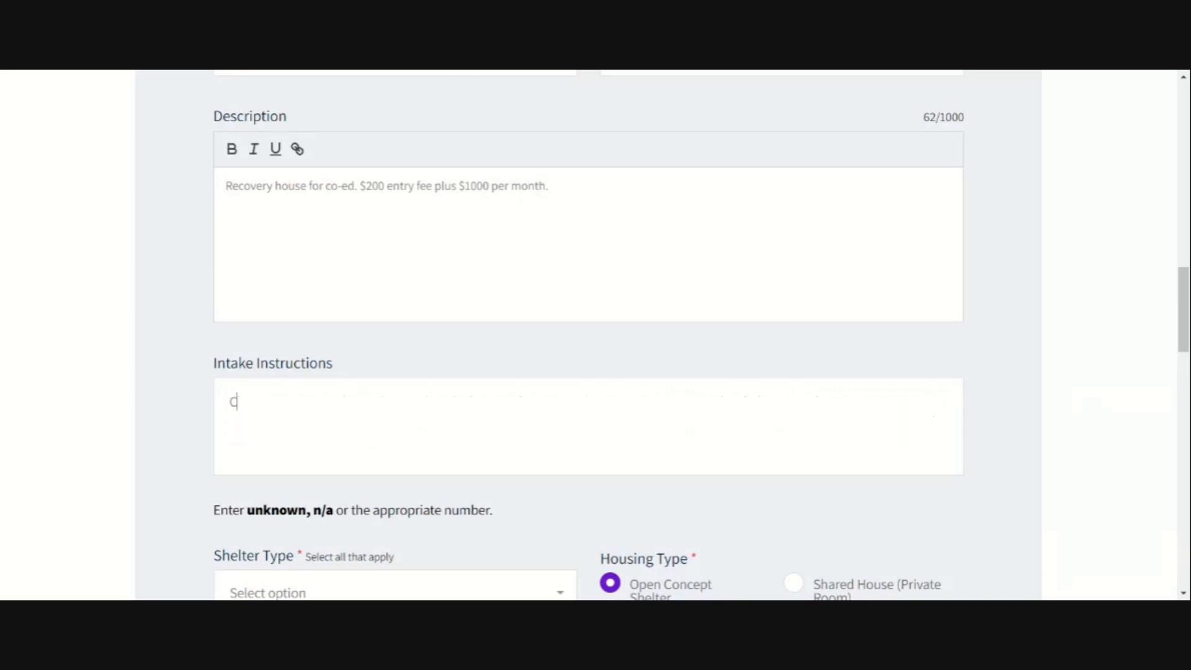
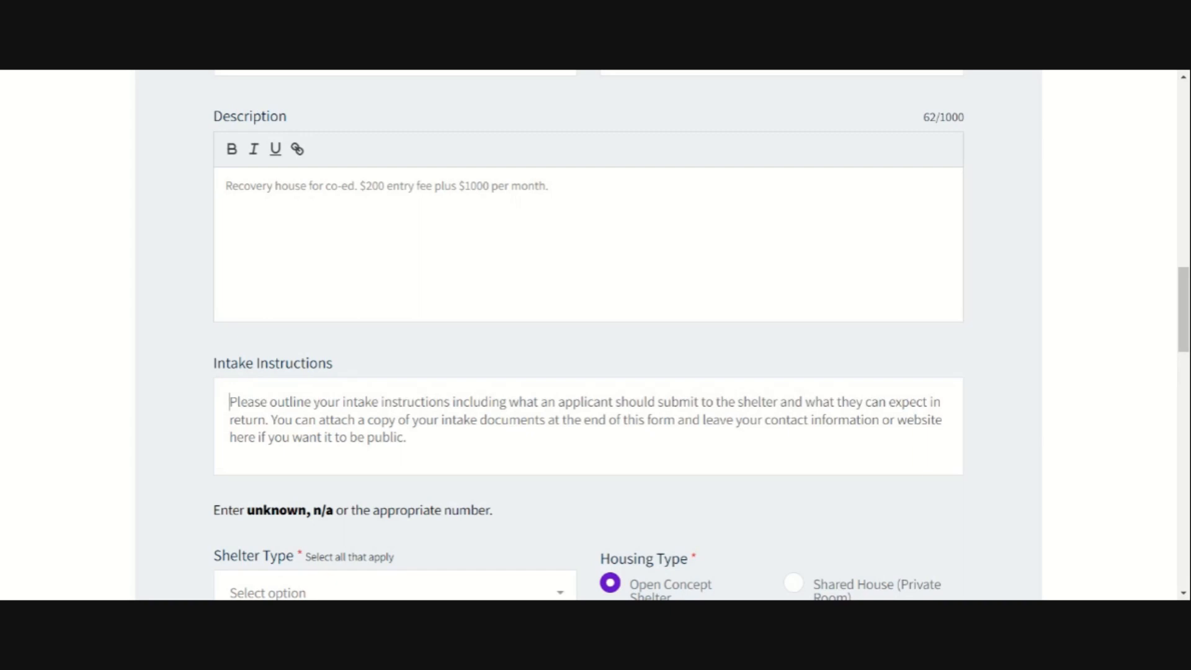
{"action": "type", "text": "Please a"}
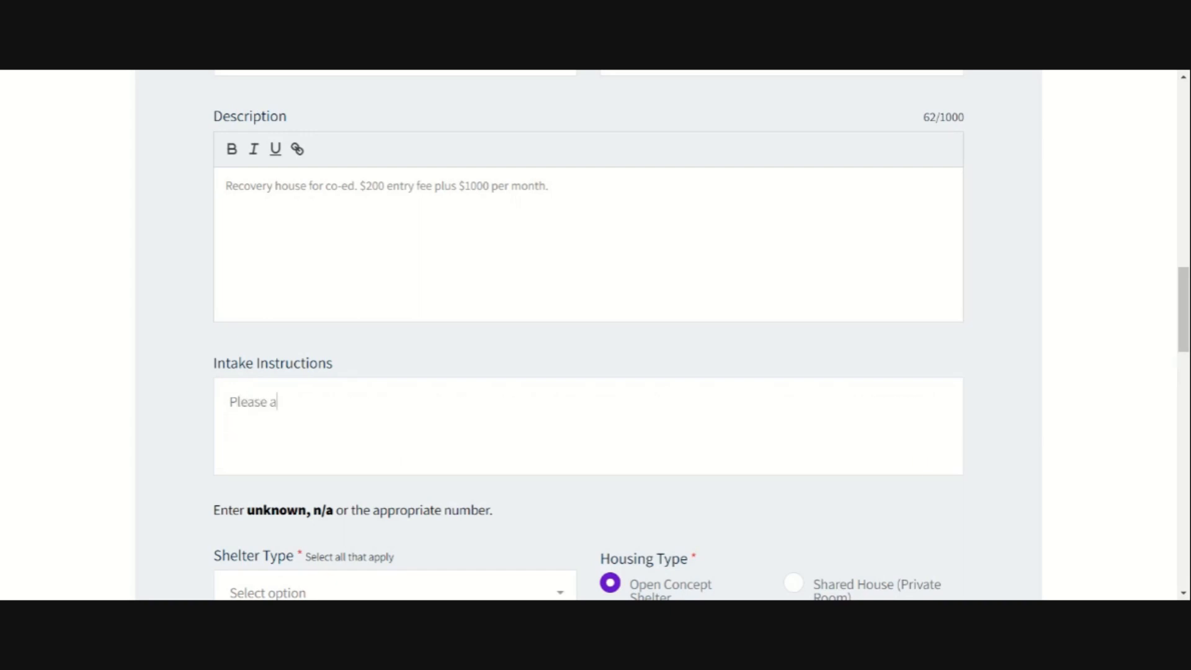
{"action": "type", "text": "pply now on this website and"}
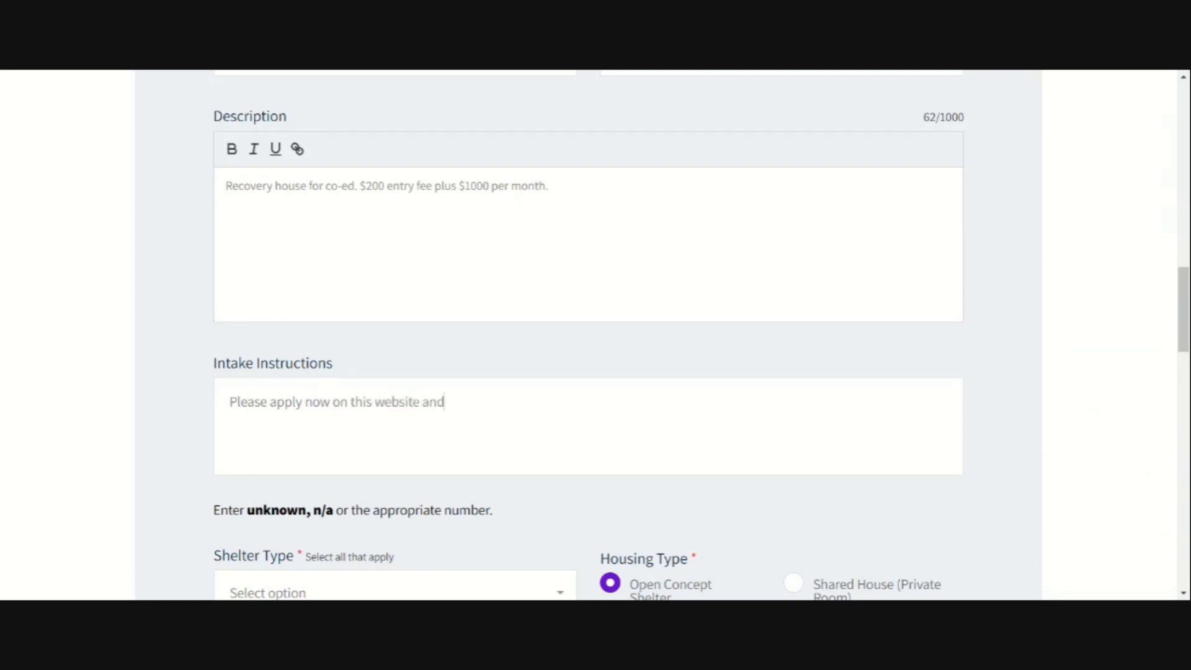
{"action": "type", "text": " we will reach out to you"}
{"action": "type", "text": " with "}
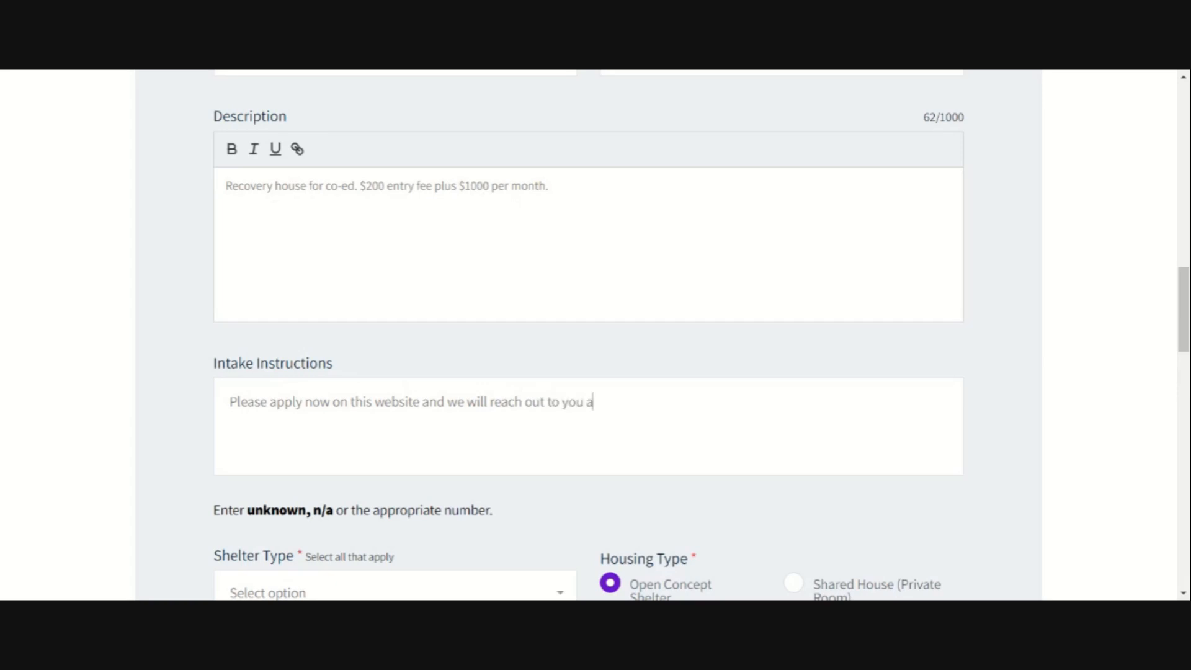
{"action": "type", "text": "our funding "}
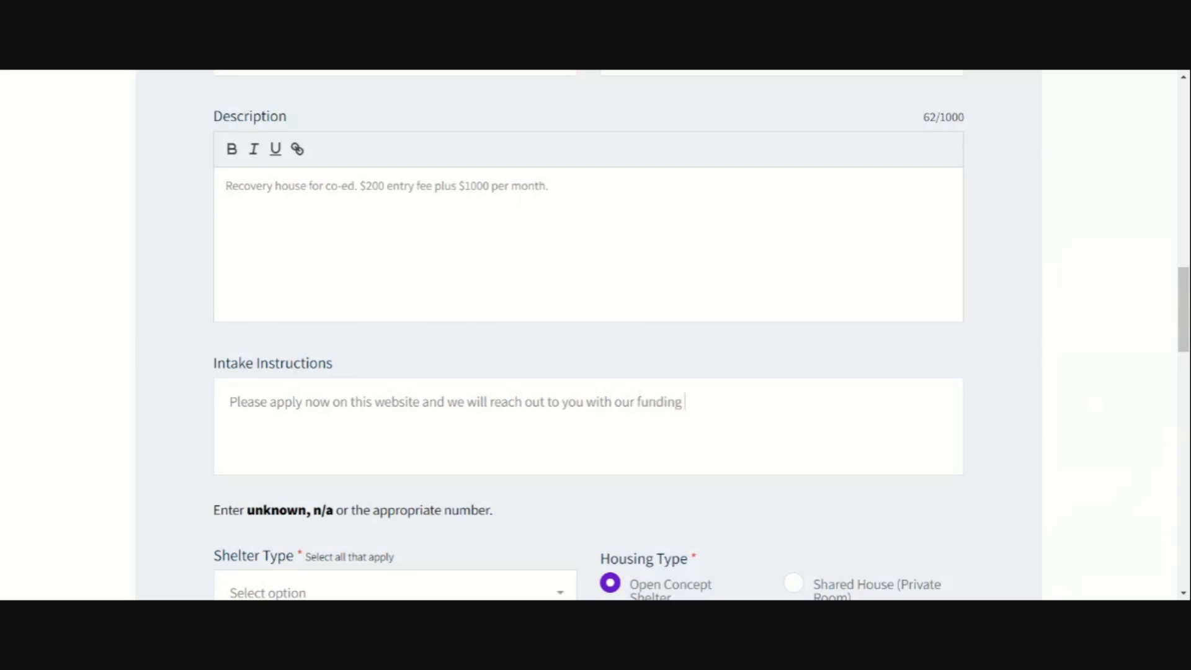
{"action": "type", "text": "requirements."}
{"action": "left_click_drag", "start_coordinate": [769, 403], "coordinate": [586, 403]}
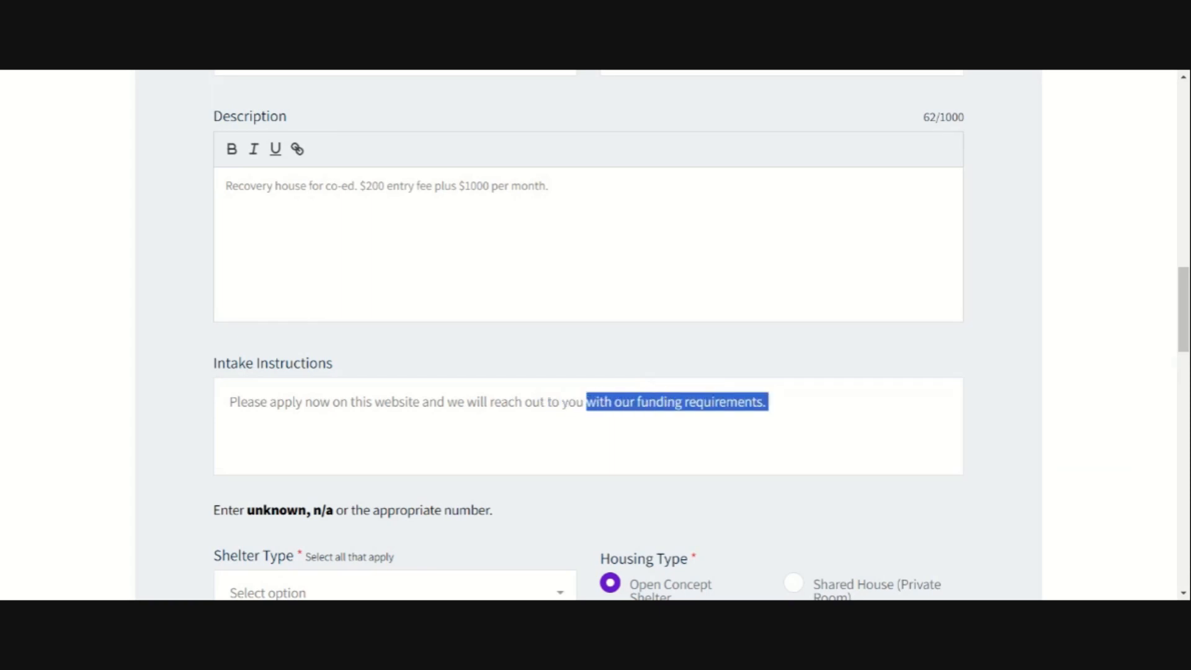
{"action": "key", "text": "BackSpace"}
{"action": "type", "text": "."}
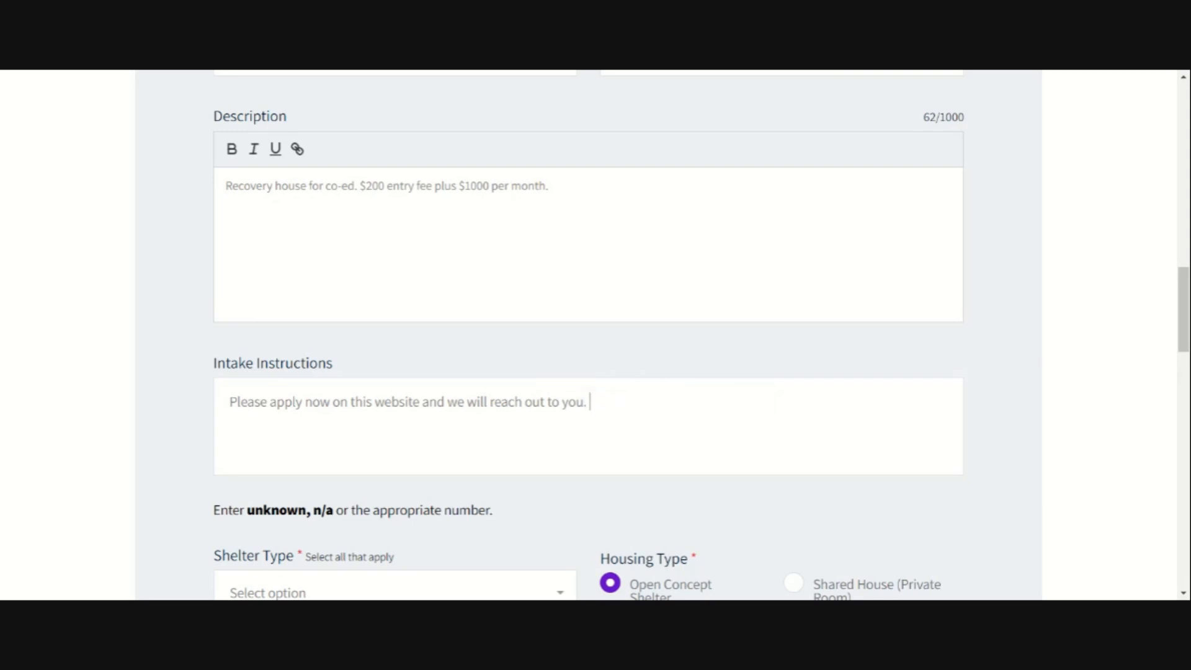
{"action": "scroll", "coordinate": [590, 420], "scroll_direction": "down", "scroll_amount": 2}
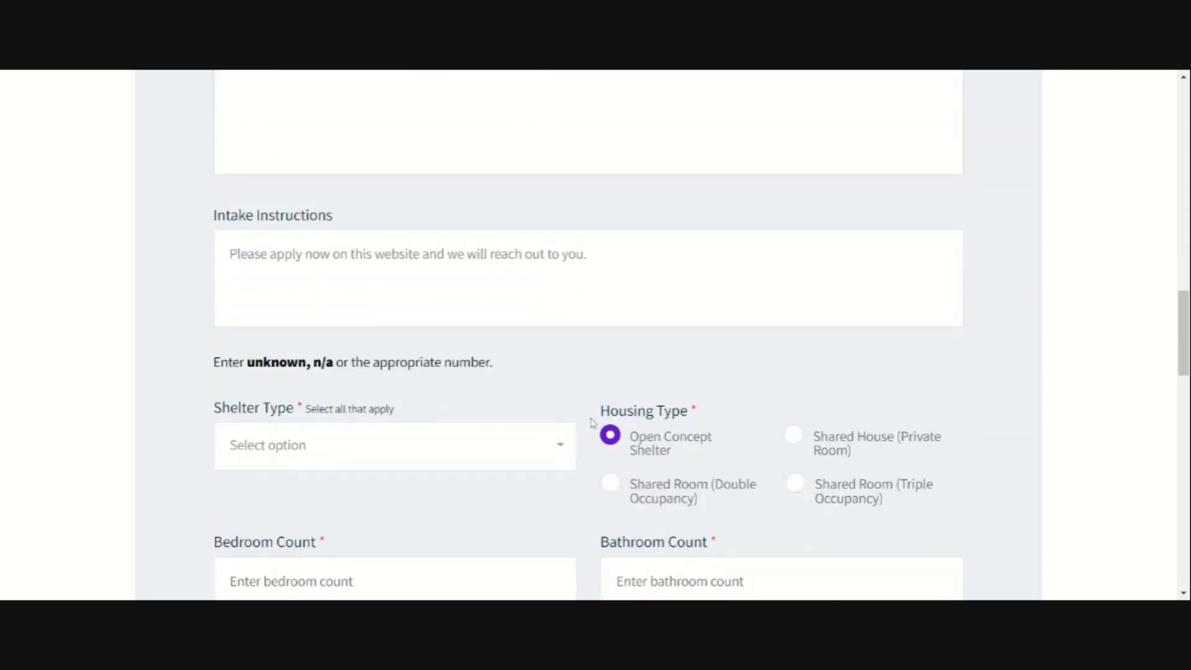
Step: Choose Sober Living < 6 months, Sober Living > 6 months and Medically Assisted Treatment as shelter types
{"action": "left_click", "coordinate": [451, 461]}
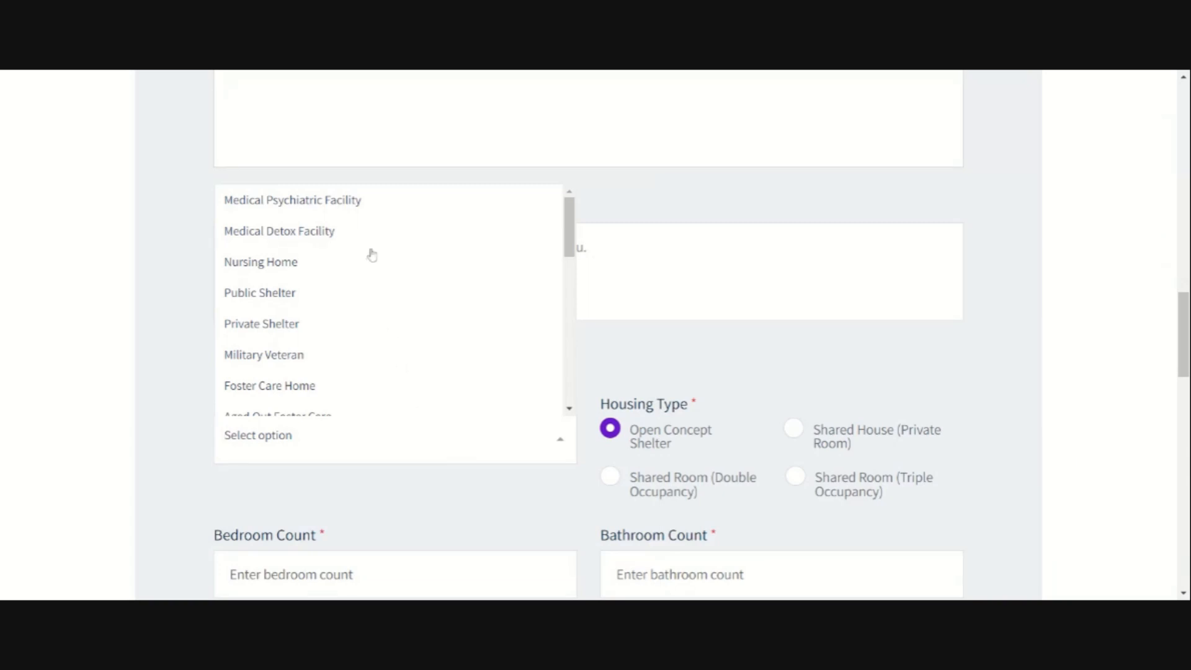
{"action": "scroll", "coordinate": [354, 301], "scroll_direction": "down", "scroll_amount": 3}
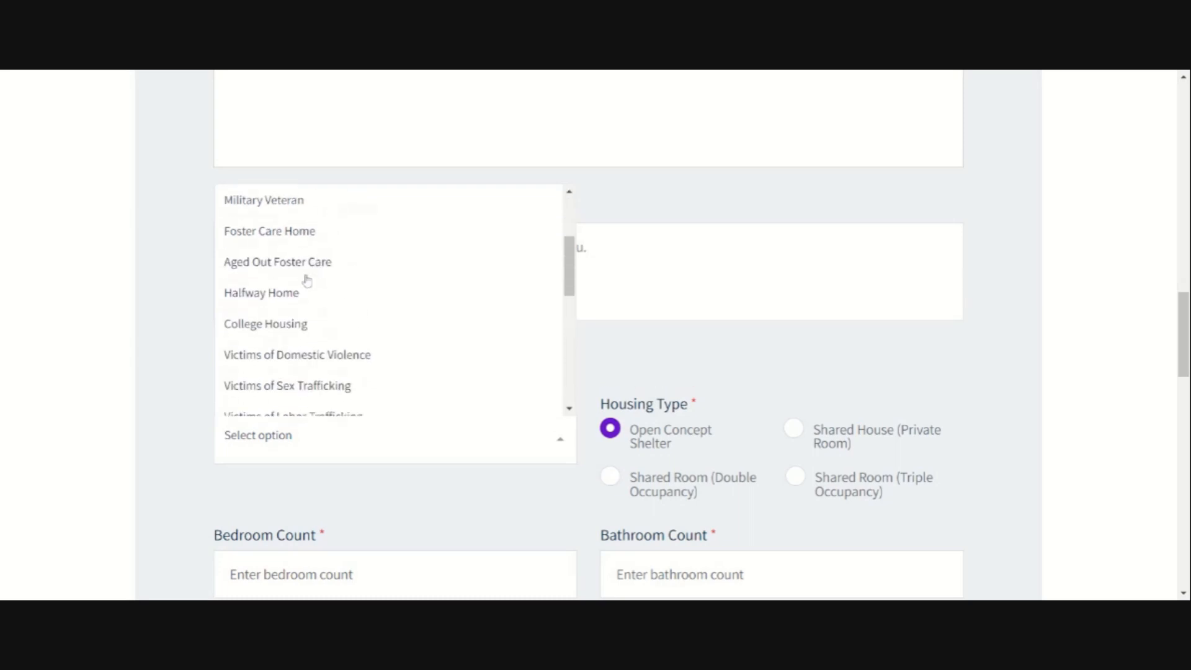
{"action": "scroll", "coordinate": [321, 327], "scroll_direction": "down", "scroll_amount": 4}
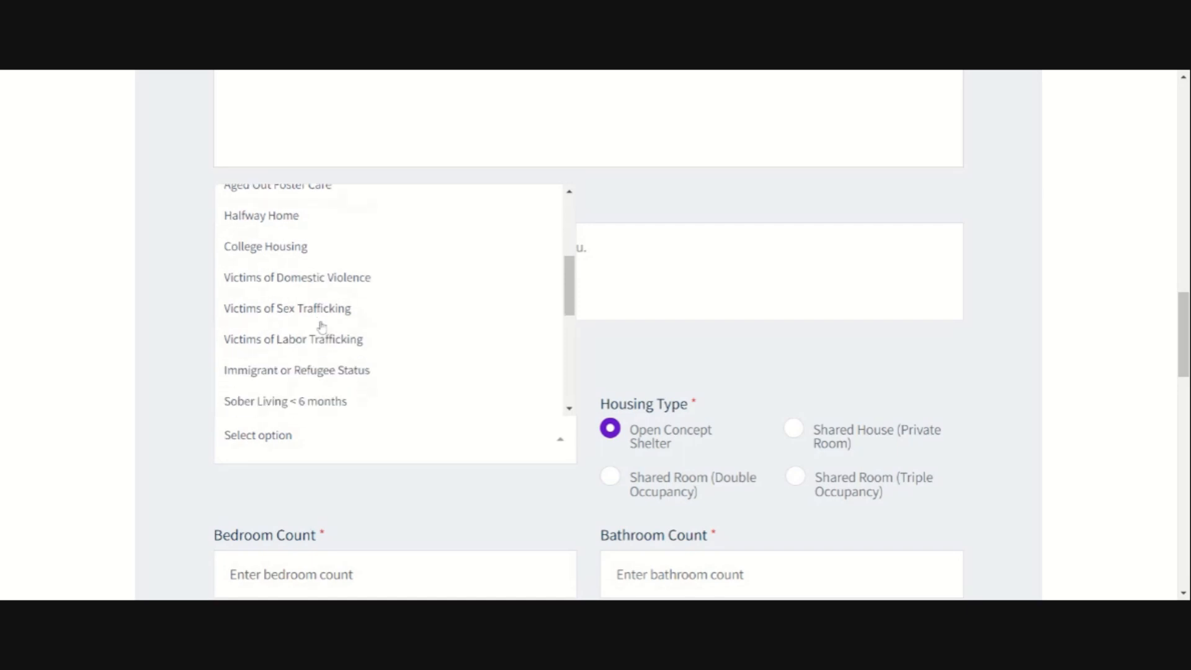
{"action": "left_click", "coordinate": [315, 254]}
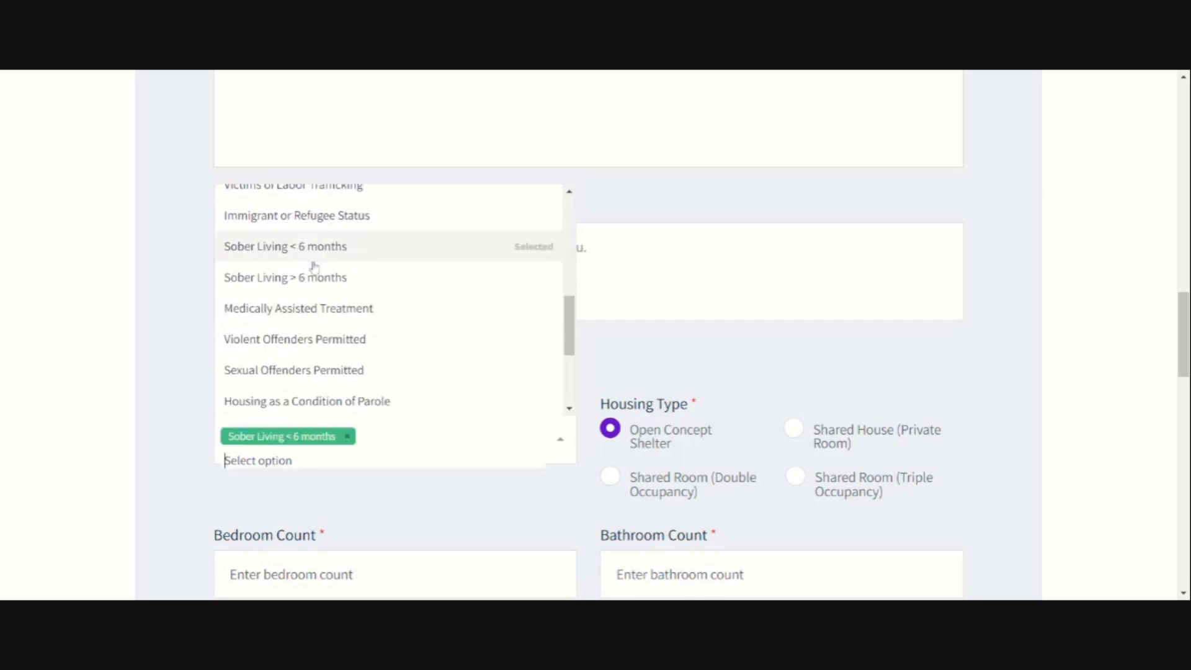
{"action": "left_click", "coordinate": [321, 282]}
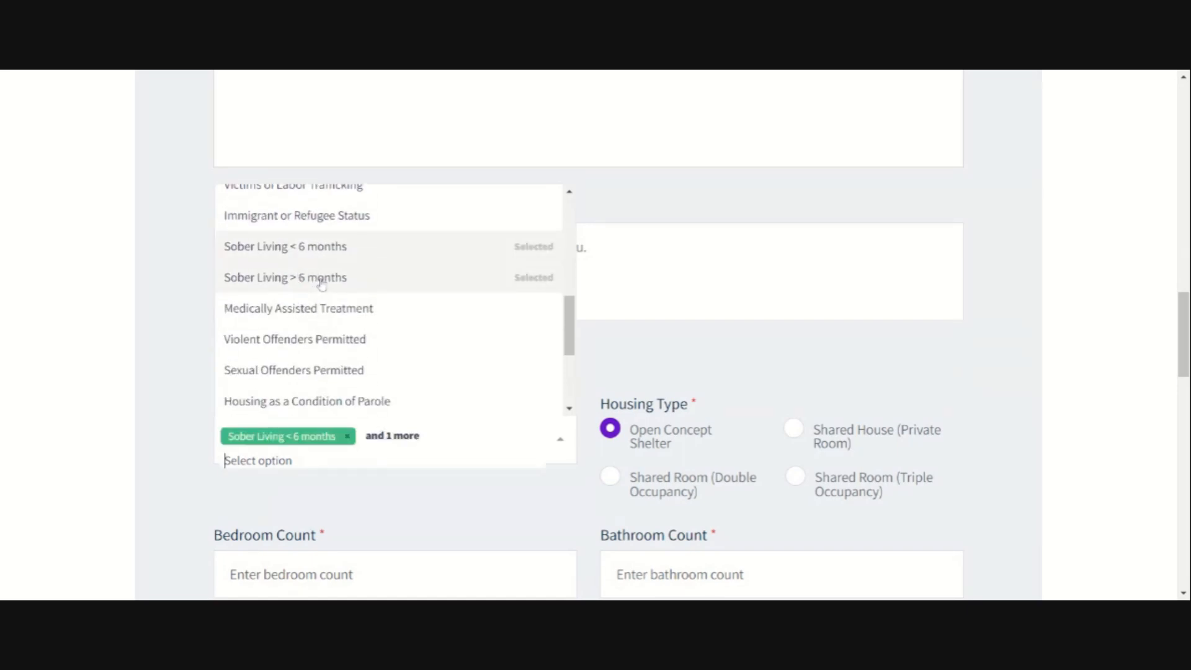
{"action": "left_click", "coordinate": [315, 313]}
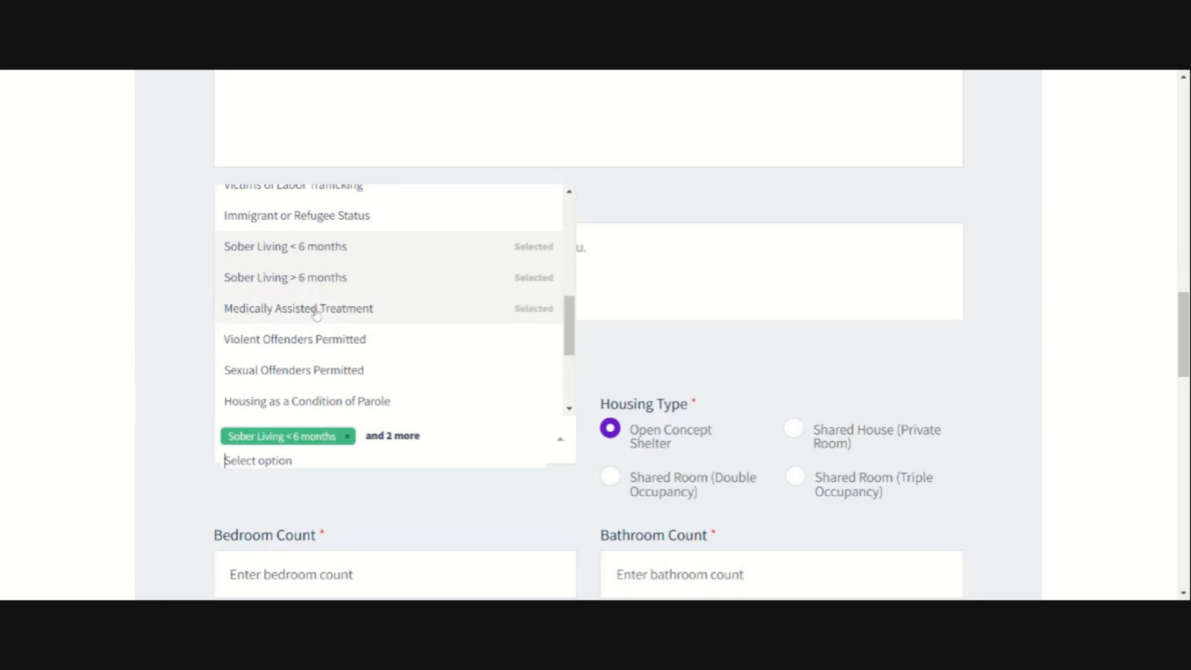
Step: Add Children, Pets, Smoking Permitted, Wheelchair Accessible and Co-Ed Housemates to the shelter types
{"action": "scroll", "coordinate": [316, 318], "scroll_direction": "down", "scroll_amount": 3}
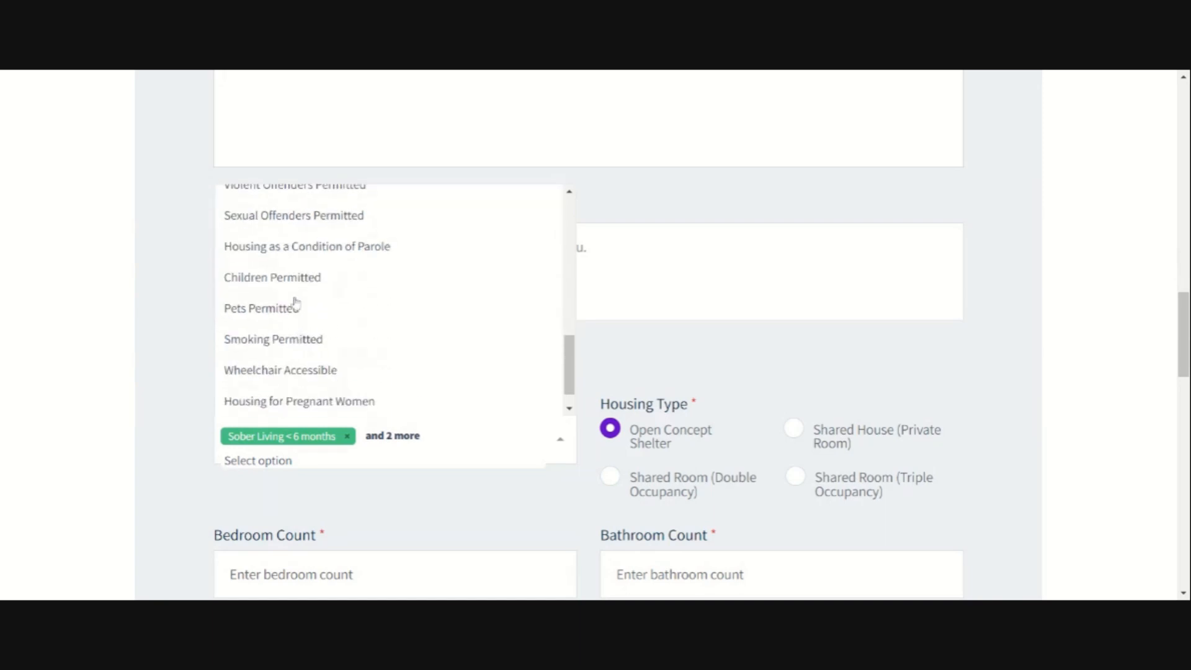
{"action": "left_click", "coordinate": [316, 281]}
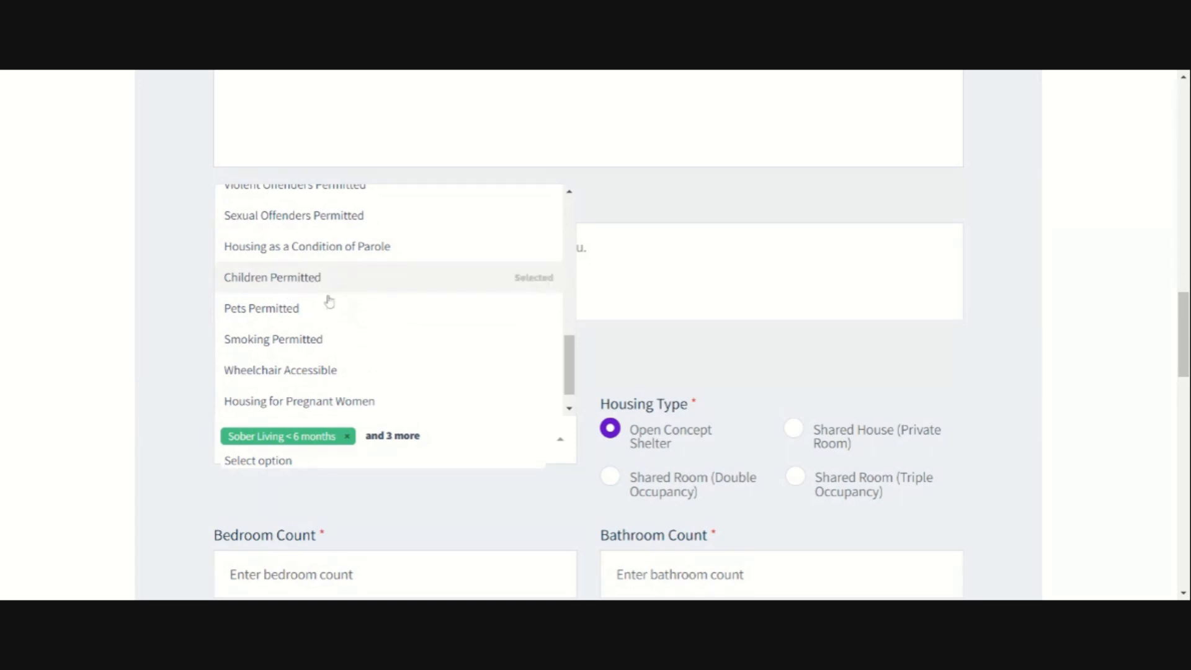
{"action": "left_click", "coordinate": [303, 318]}
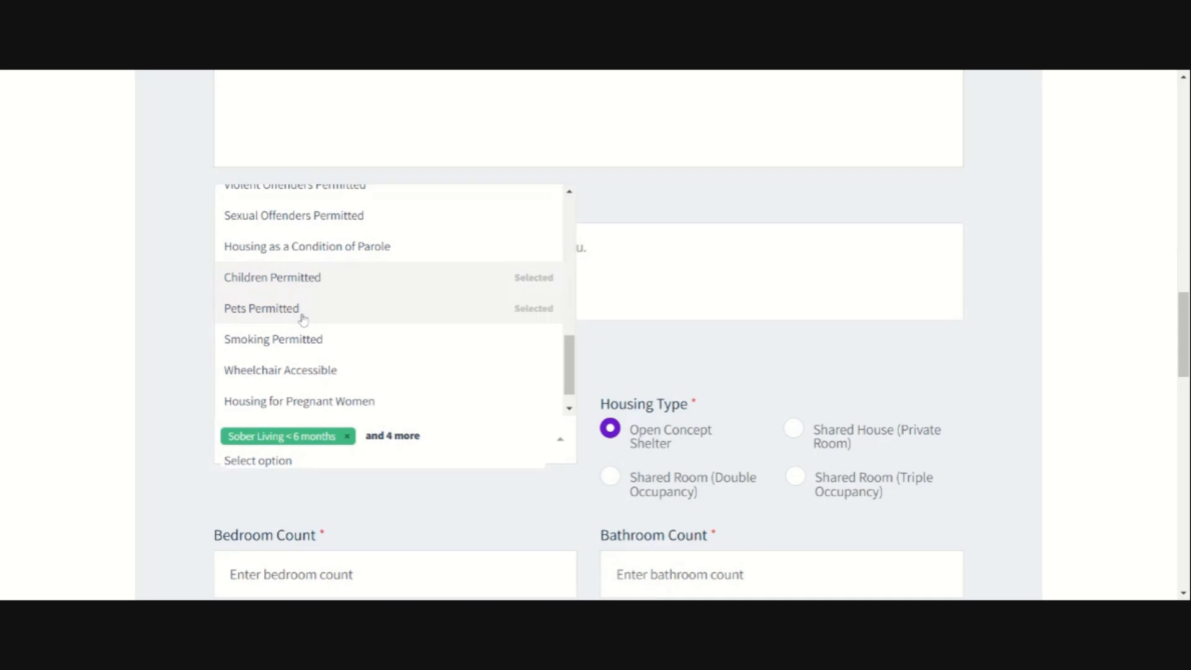
{"action": "scroll", "coordinate": [302, 319], "scroll_direction": "down", "scroll_amount": 1}
{"action": "left_click", "coordinate": [303, 317]}
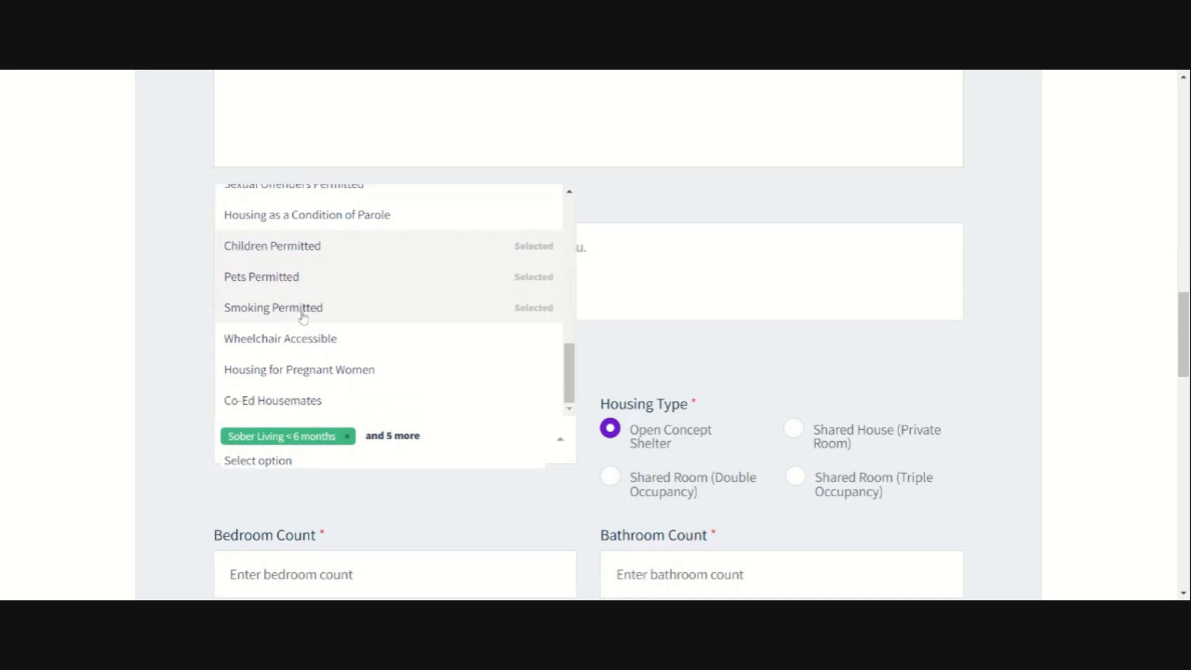
{"action": "left_click", "coordinate": [316, 346]}
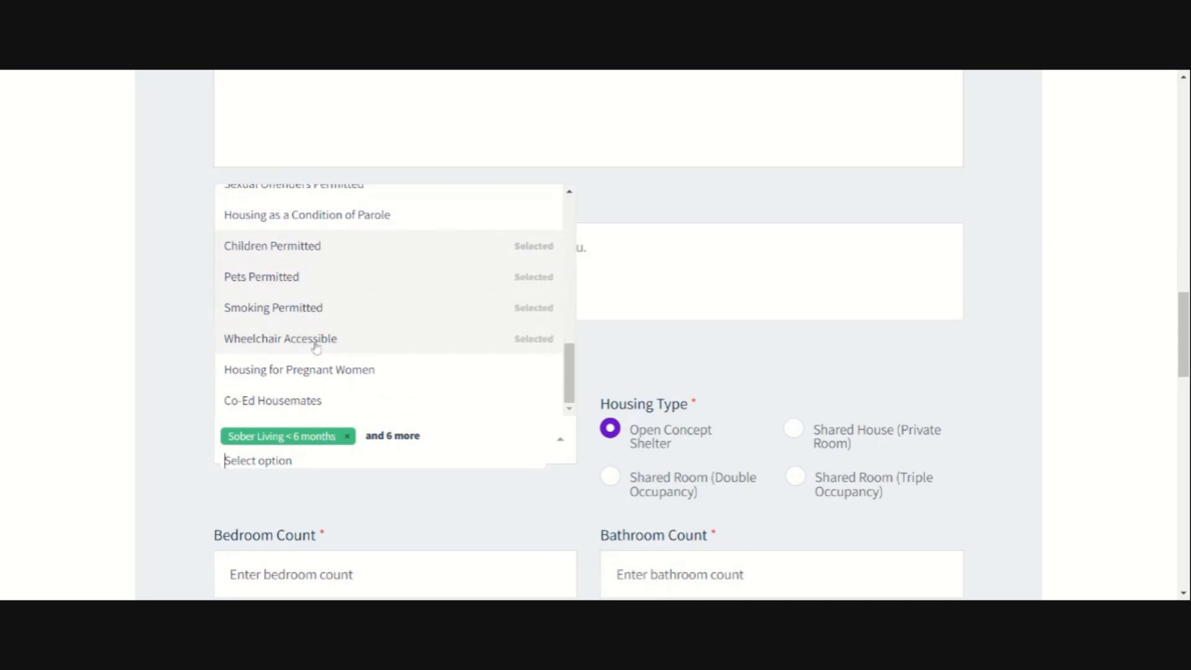
{"action": "scroll", "coordinate": [316, 345], "scroll_direction": "down", "scroll_amount": 3}
{"action": "left_click", "coordinate": [319, 254]}
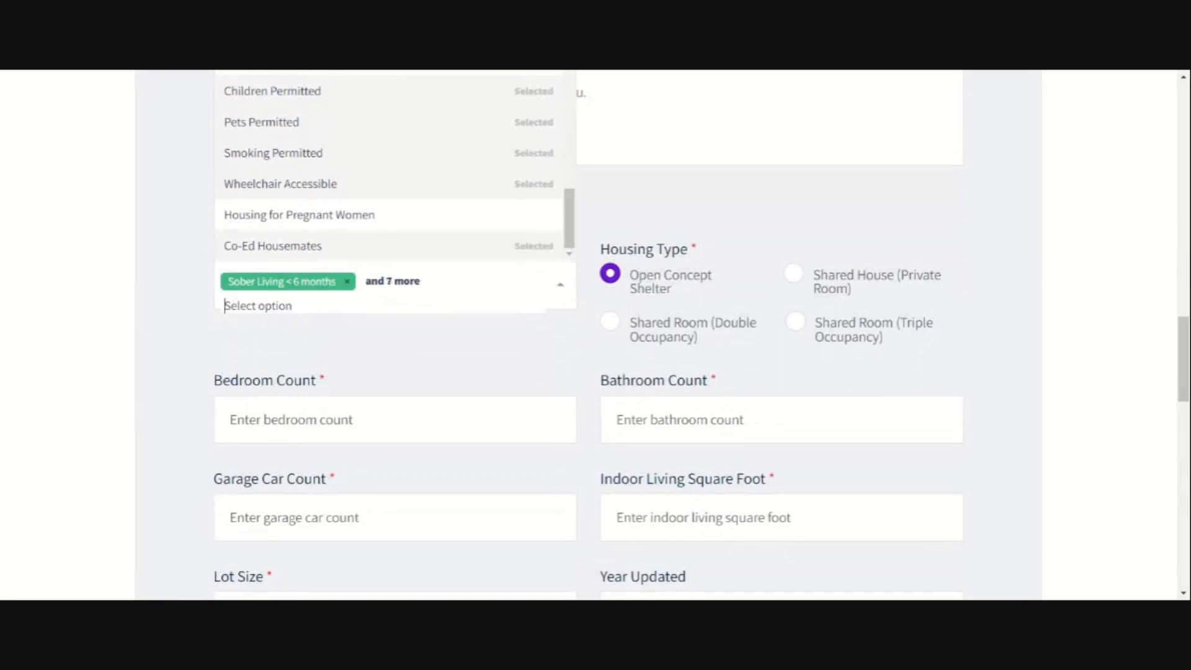
{"action": "left_click", "coordinate": [343, 356]}
{"action": "scroll", "coordinate": [343, 356], "scroll_direction": "up", "scroll_amount": 1}
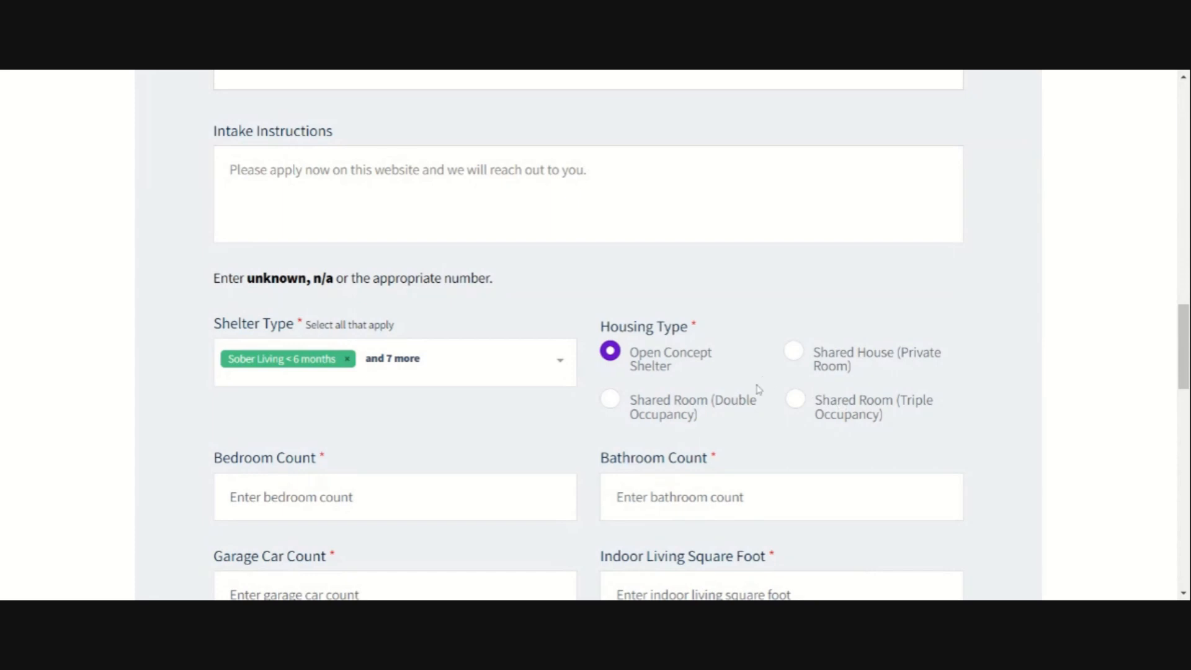
{"action": "scroll", "coordinate": [760, 391], "scroll_direction": "up", "scroll_amount": 1}
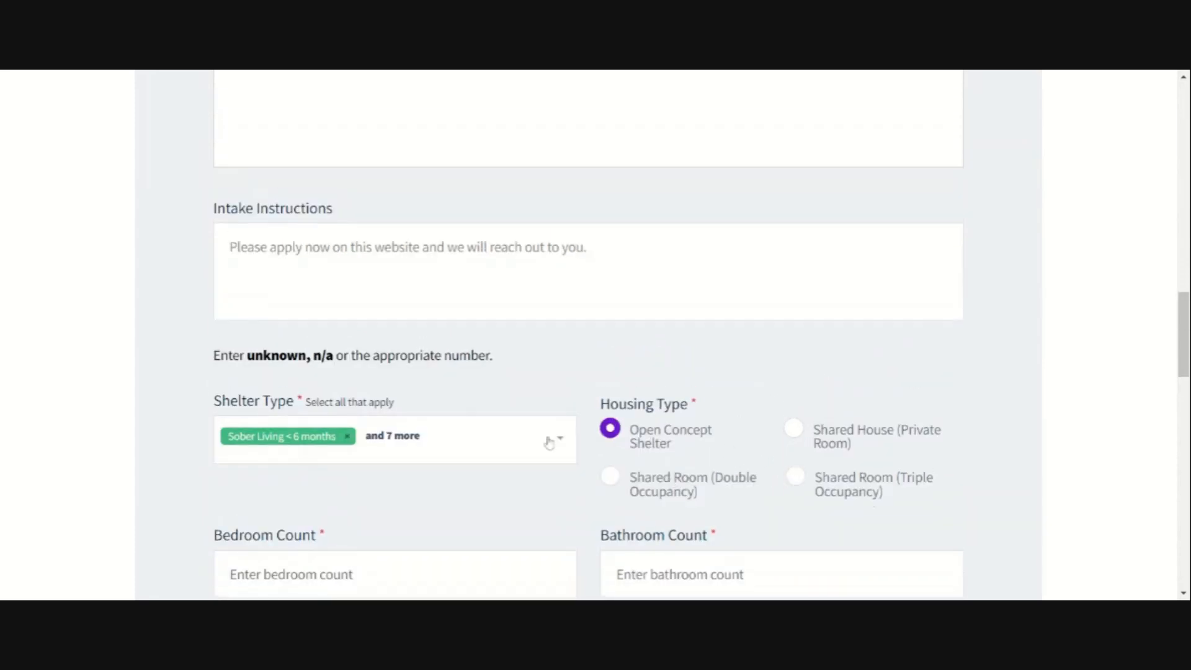
{"action": "scroll", "coordinate": [558, 439], "scroll_direction": "up", "scroll_amount": 2}
{"action": "scroll", "coordinate": [609, 442], "scroll_direction": "down", "scroll_amount": 4}
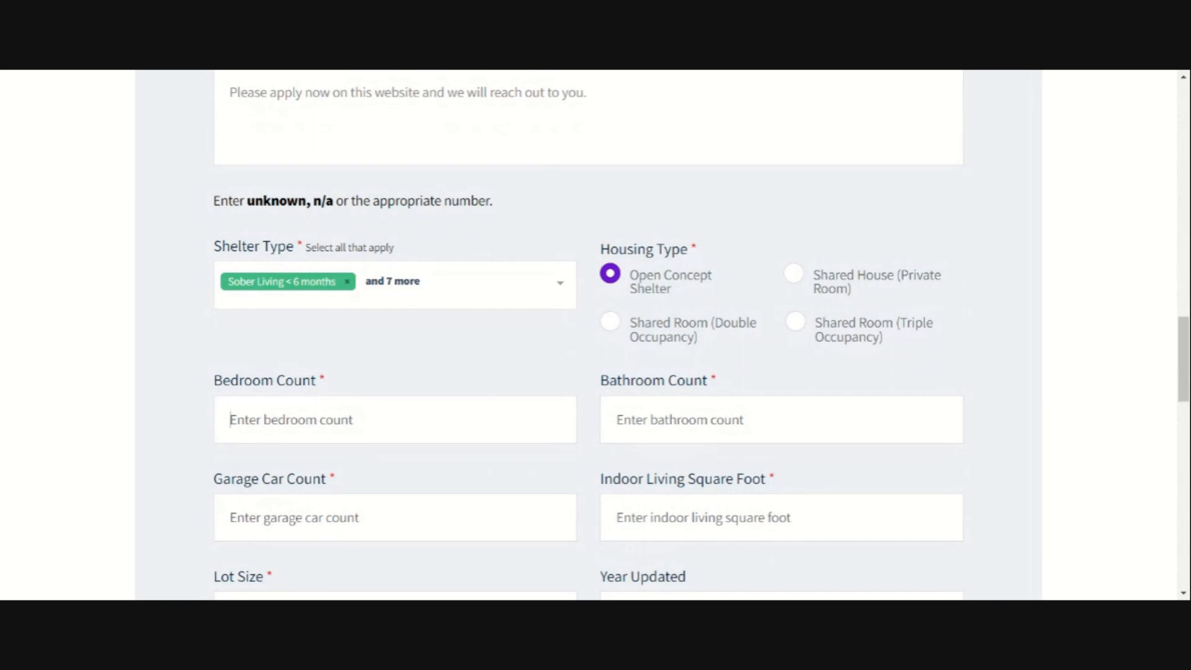
Step: Enter 5 bedrooms, 2 bathrooms, 0 garage spaces and 2000 indoor square feet
{"action": "type", "text": "5"}
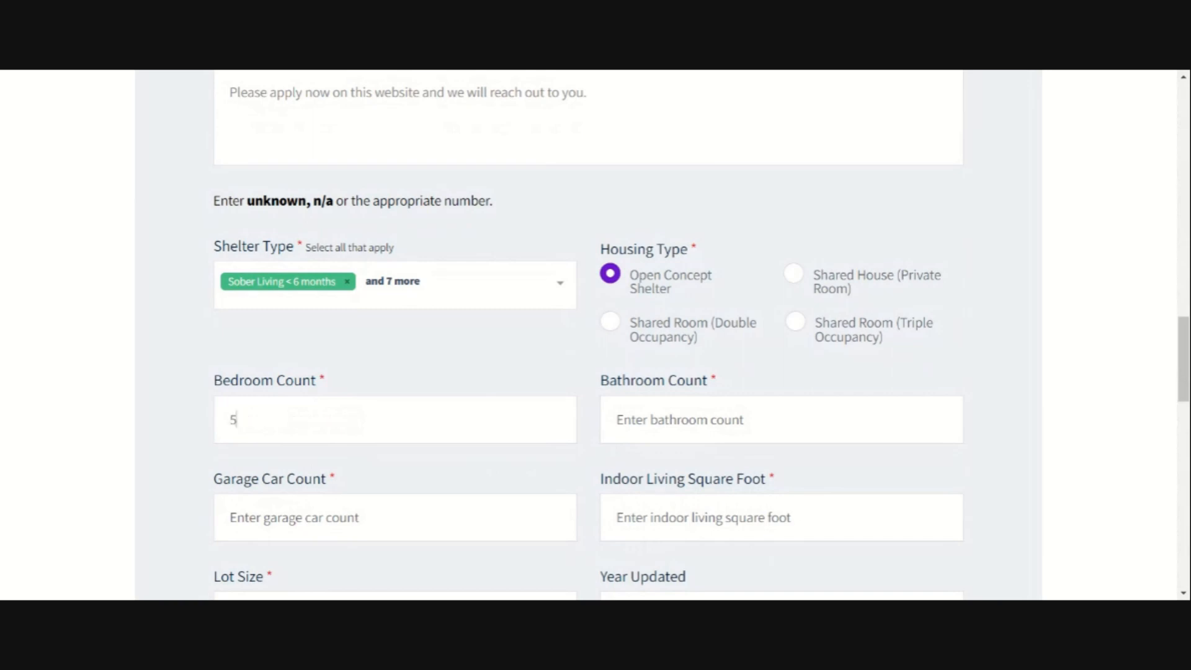
{"action": "key", "text": "Tab"}
{"action": "type", "text": "2"}
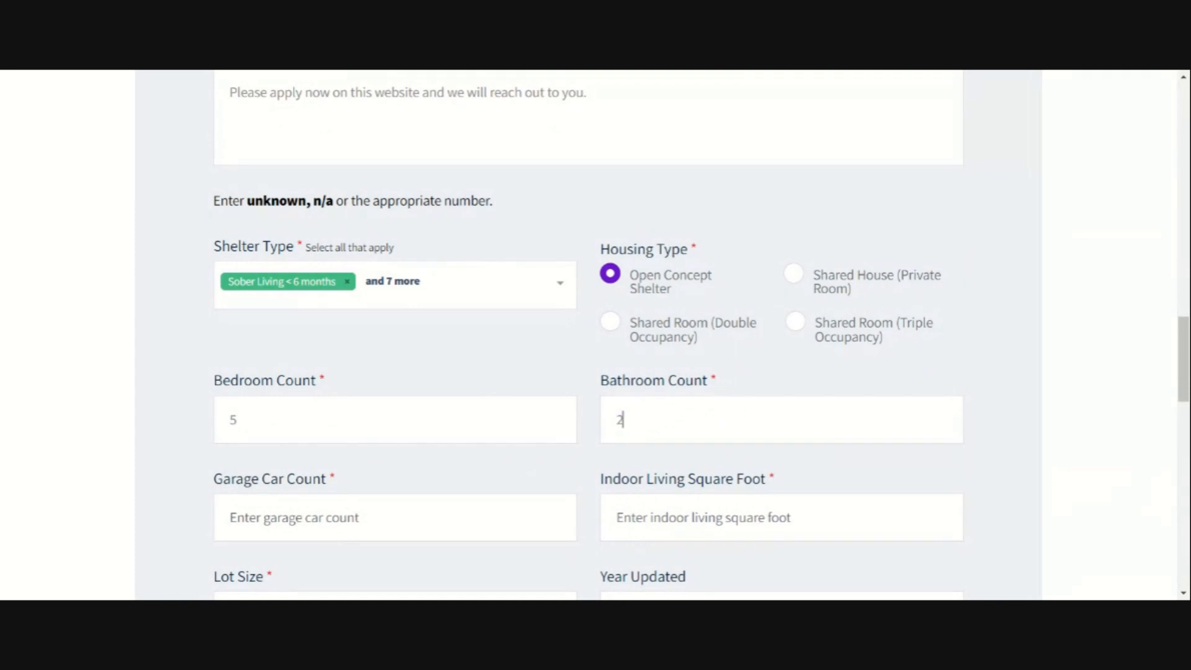
{"action": "key", "text": "Tab"}
{"action": "type", "text": "0"}
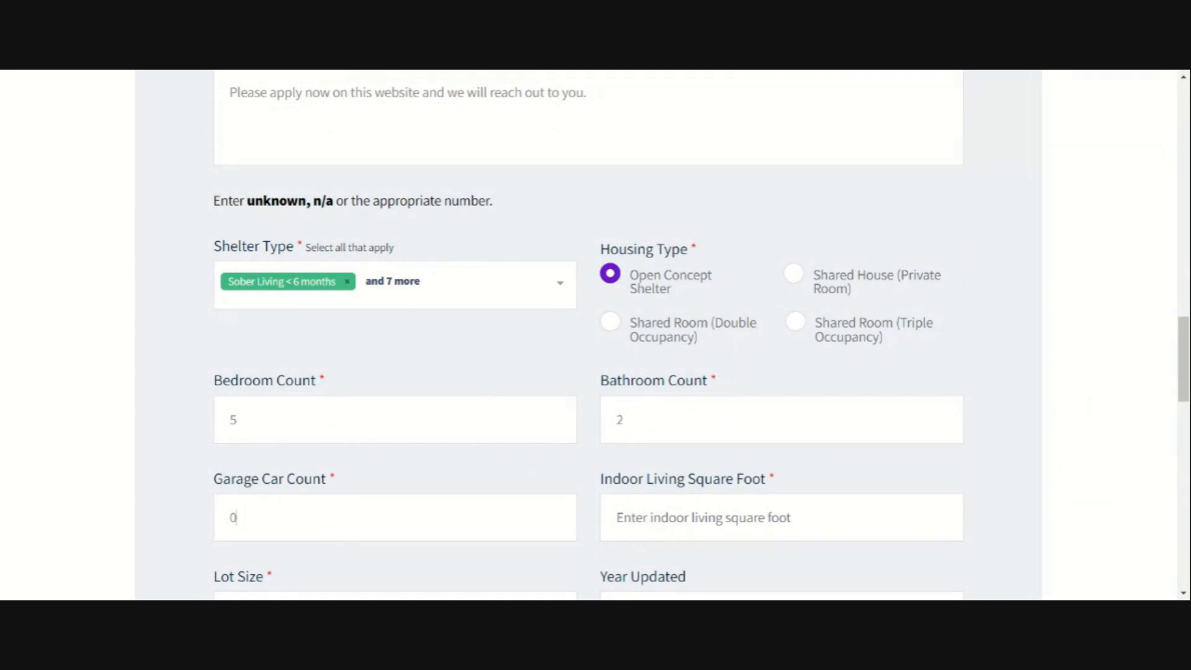
{"action": "scroll", "coordinate": [596, 335], "scroll_direction": "down", "scroll_amount": 3}
{"action": "key", "text": "Tab"}
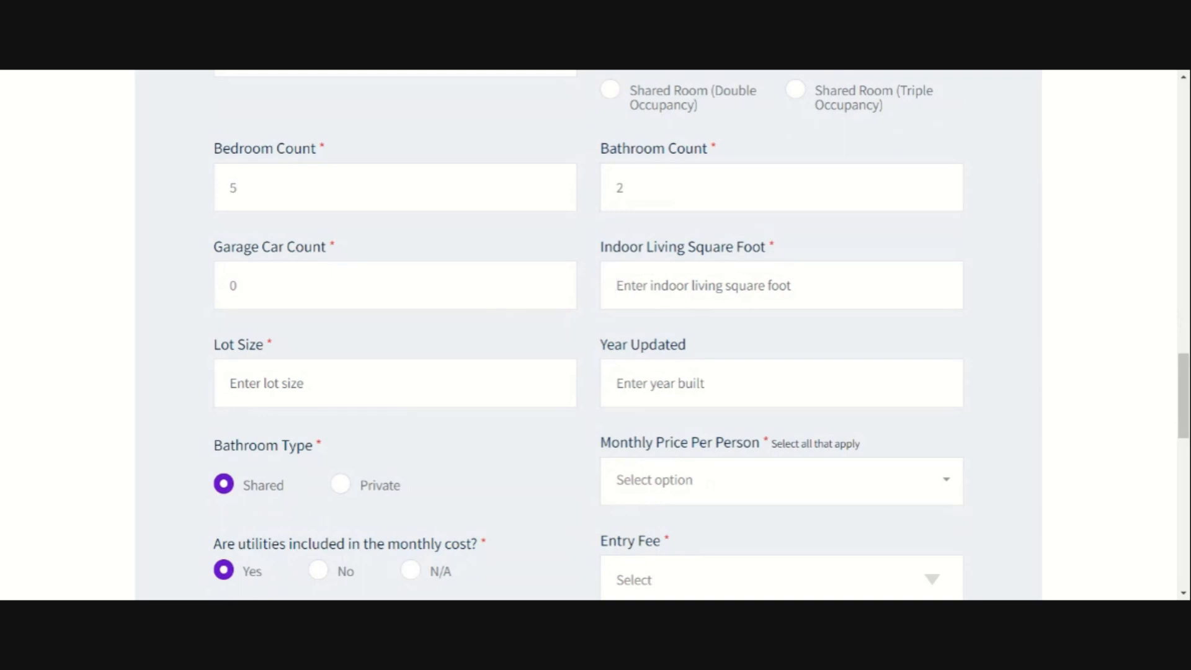
{"action": "type", "text": "2000"}
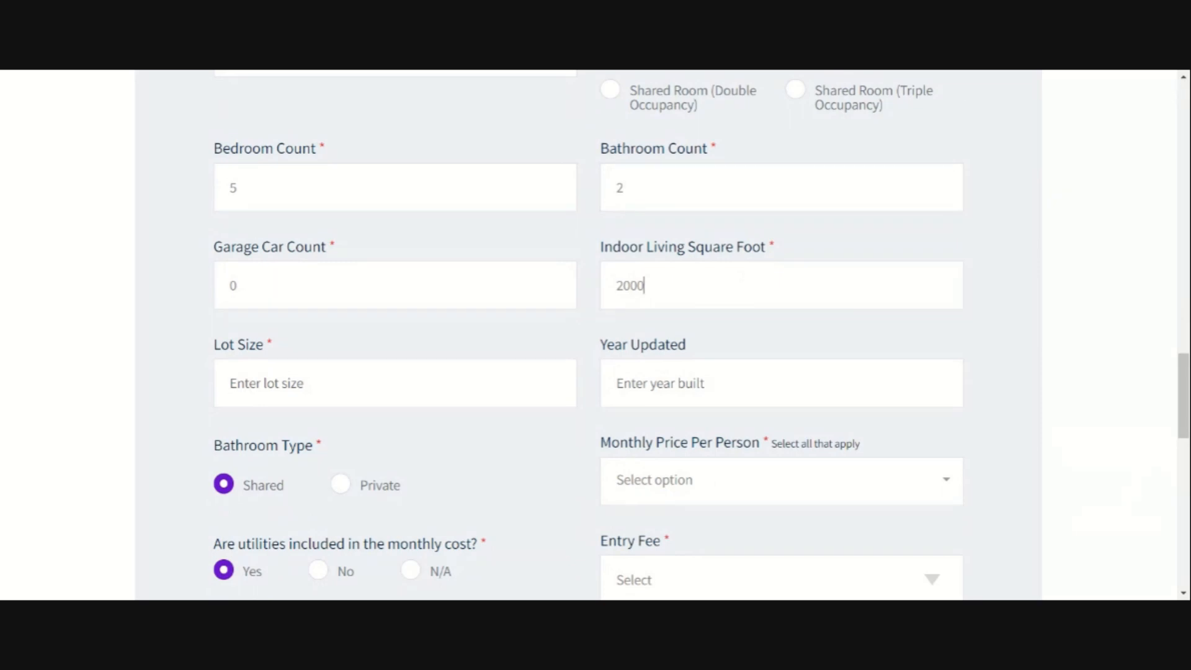
Step: Set Lot Size to 10000 and Year Updated to 2020
{"action": "left_click", "coordinate": [267, 383]}
{"action": "type", "text": "10000"}
{"action": "key", "text": "Tab"}
{"action": "type", "text": "2020"}
{"action": "scroll", "coordinate": [277, 335], "scroll_direction": "down", "scroll_amount": 3}
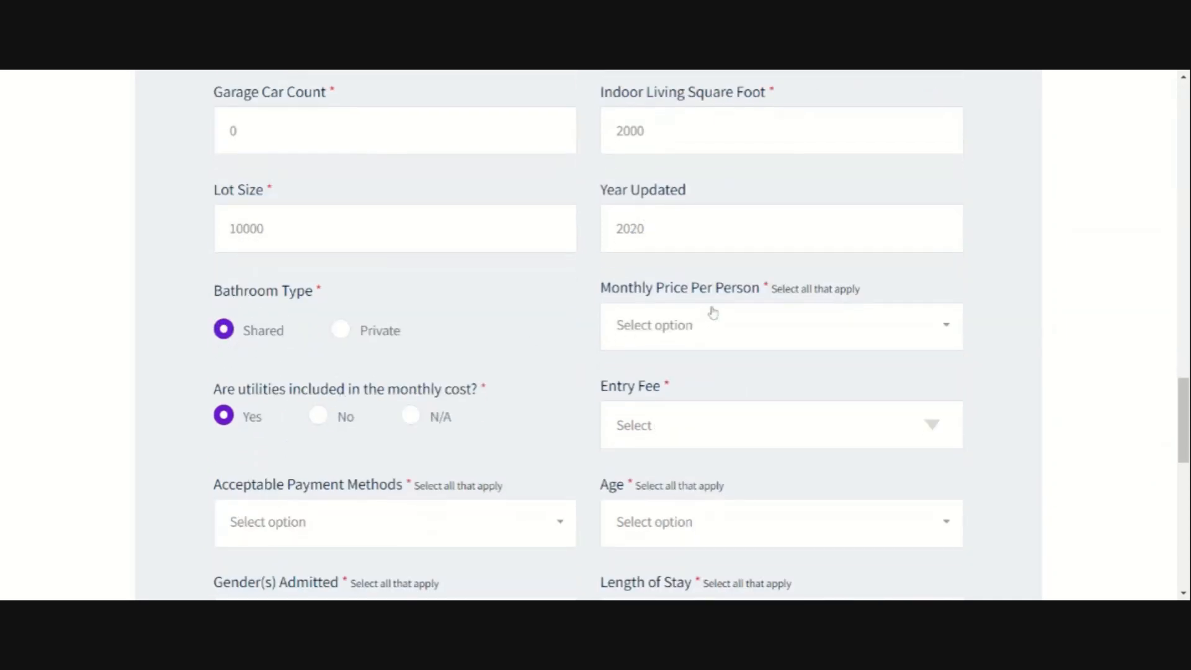
Step: Set monthly price per person to $701 to $1000 and $1001 to $1200, entry fee $101 to $200
{"action": "left_click", "coordinate": [697, 332]}
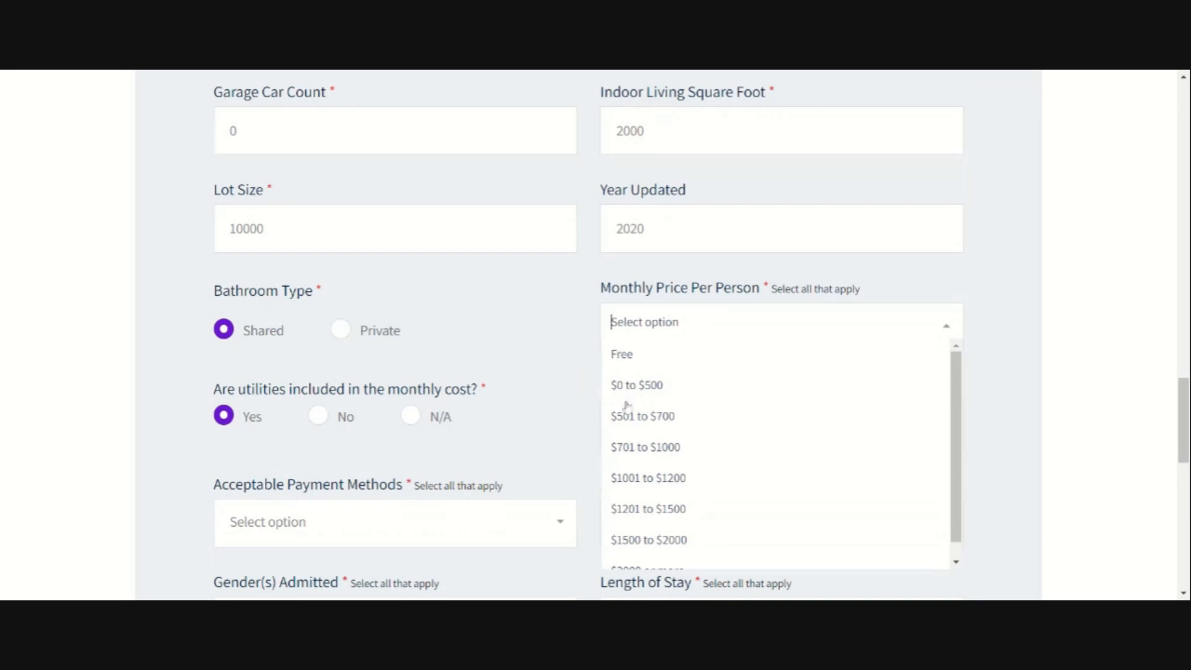
{"action": "left_click", "coordinate": [662, 391]}
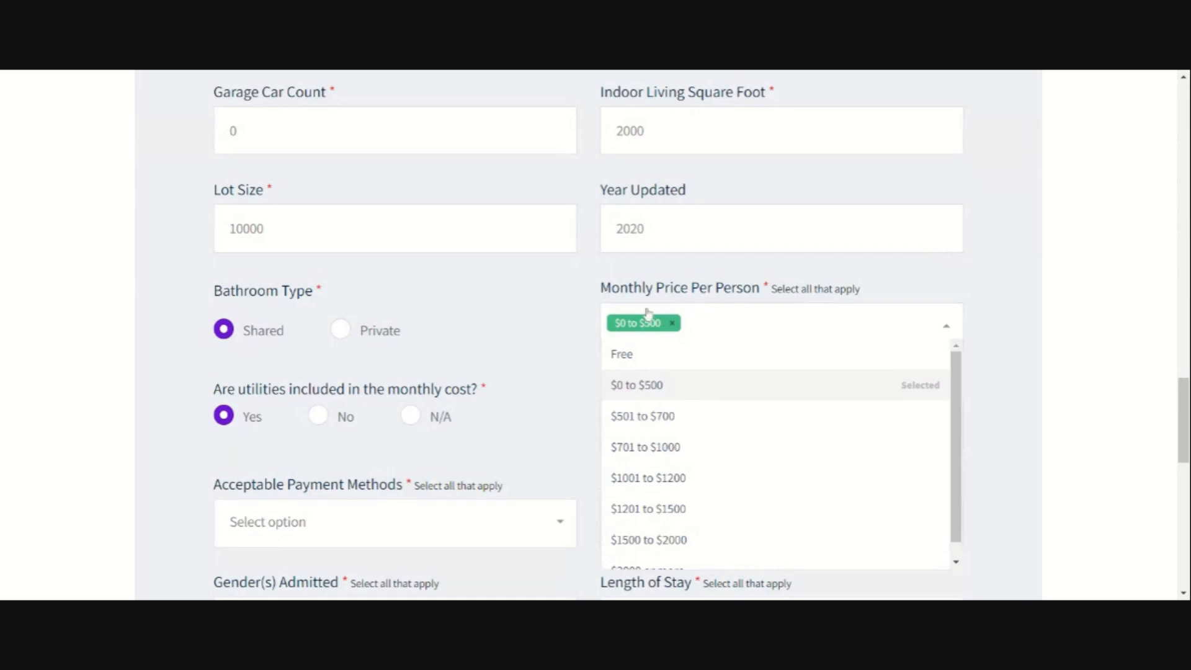
{"action": "left_click", "coordinate": [672, 328]}
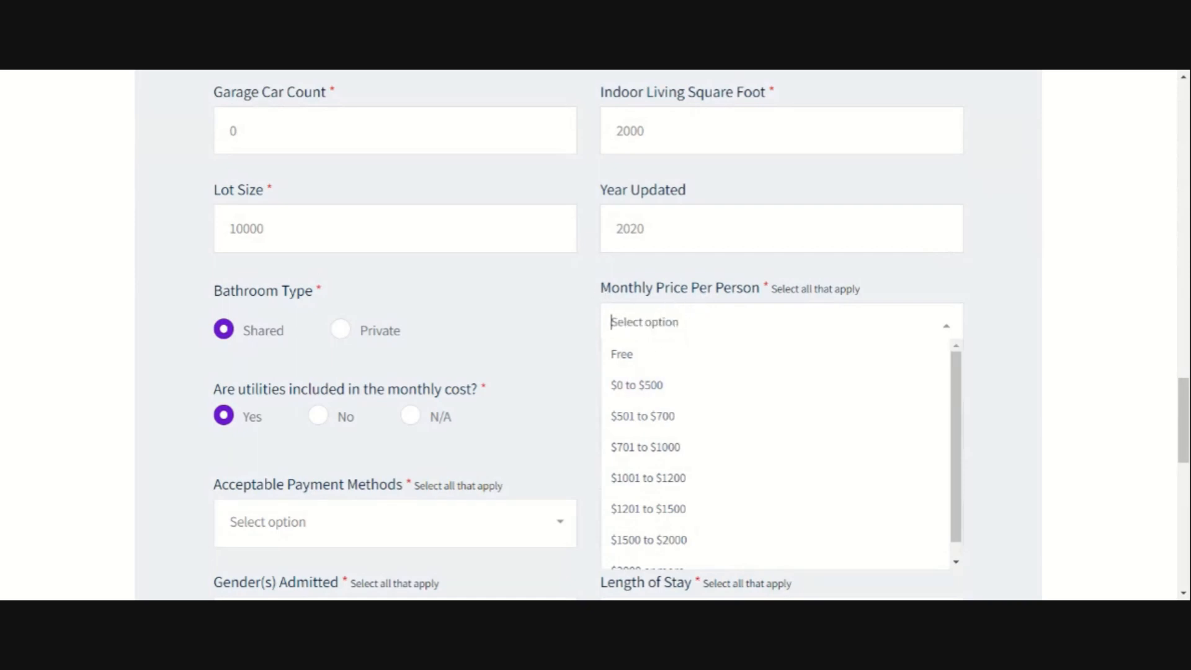
{"action": "left_click", "coordinate": [663, 456]}
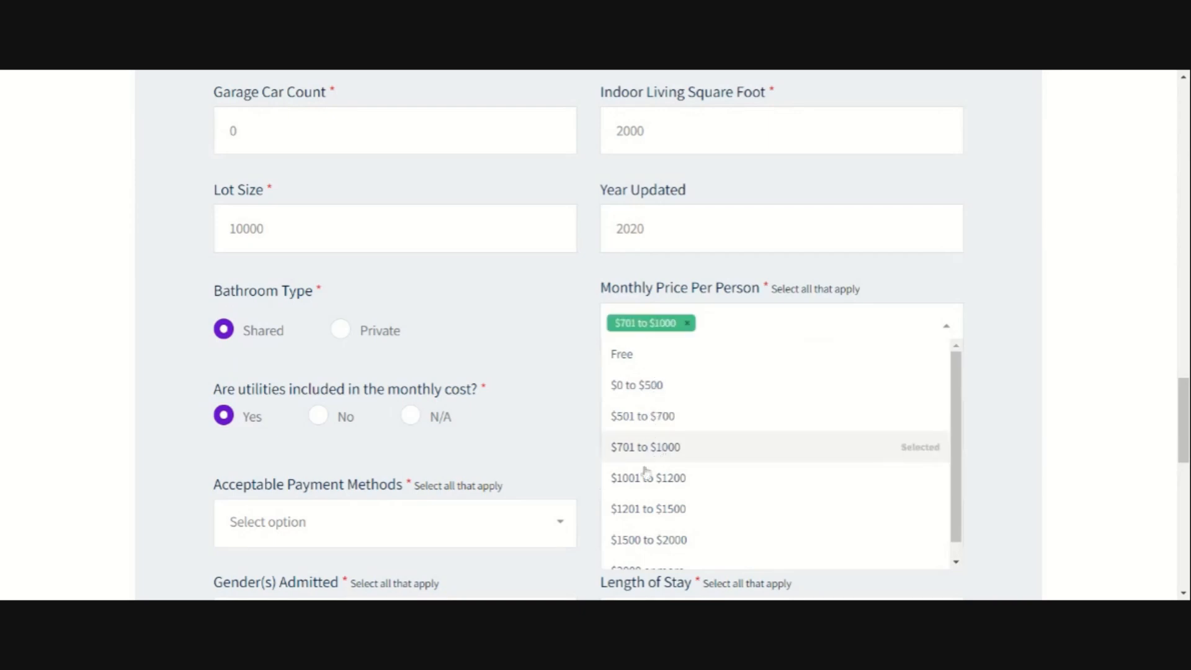
{"action": "left_click", "coordinate": [659, 484]}
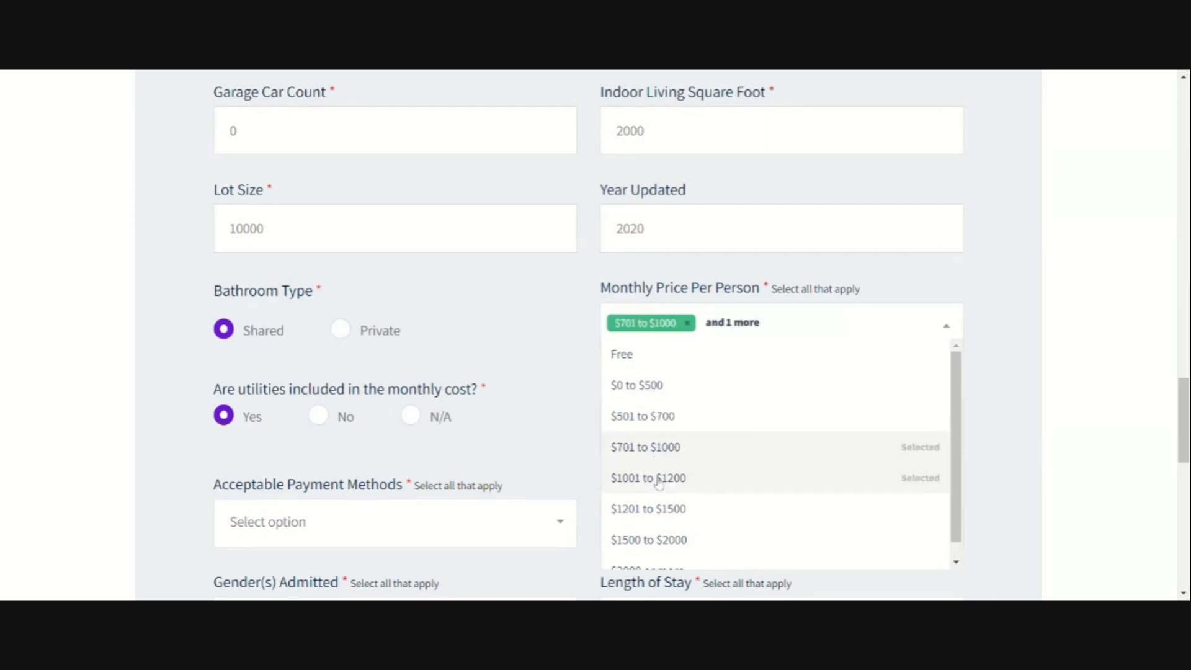
{"action": "left_click", "coordinate": [554, 381]}
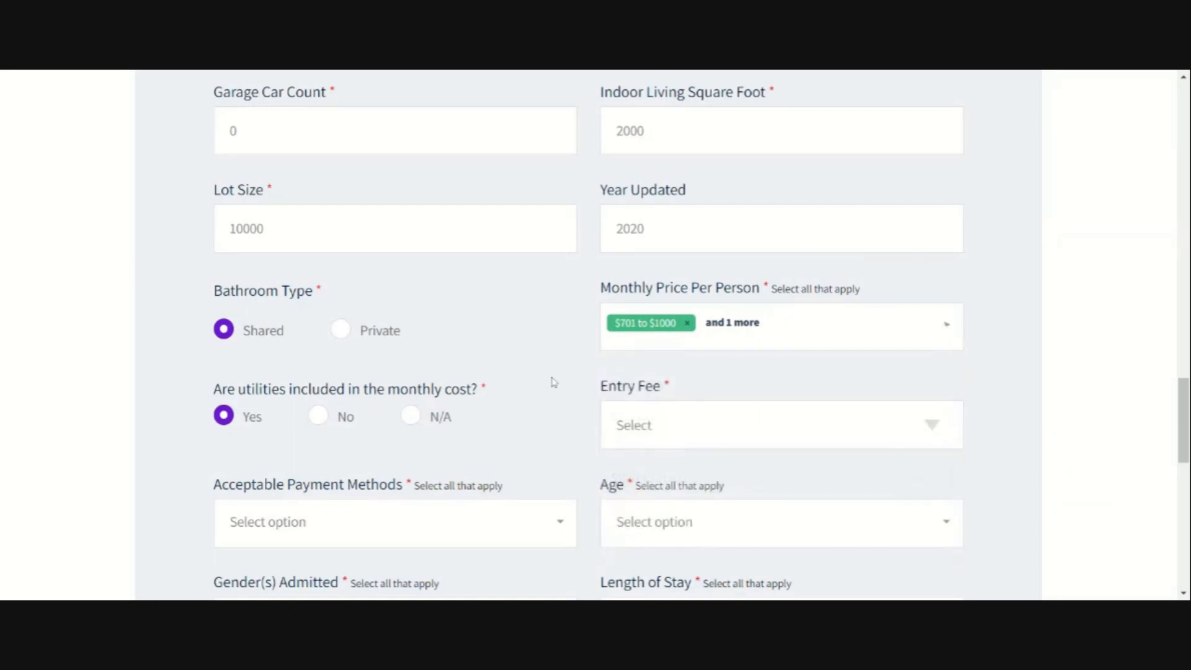
{"action": "left_click", "coordinate": [663, 408]}
Step: Scroll up to check the Description's $200 entry fee, then scroll back down
{"action": "scroll", "coordinate": [539, 377], "scroll_direction": "up", "scroll_amount": 9}
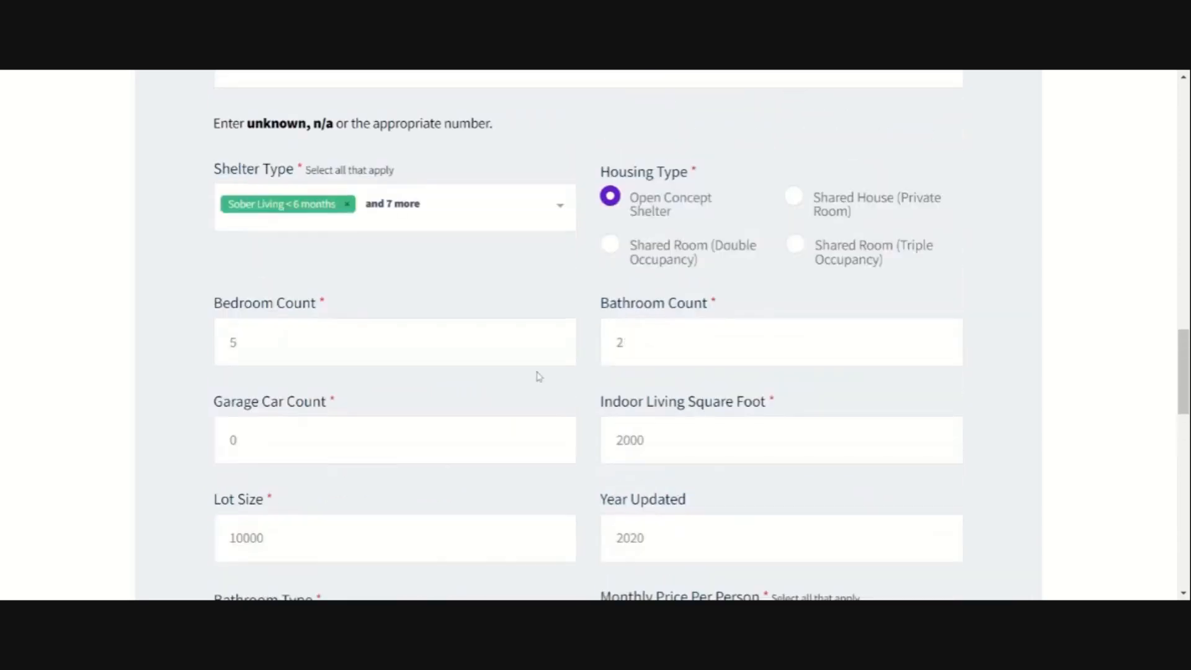
{"action": "scroll", "coordinate": [539, 377], "scroll_direction": "up", "scroll_amount": 5}
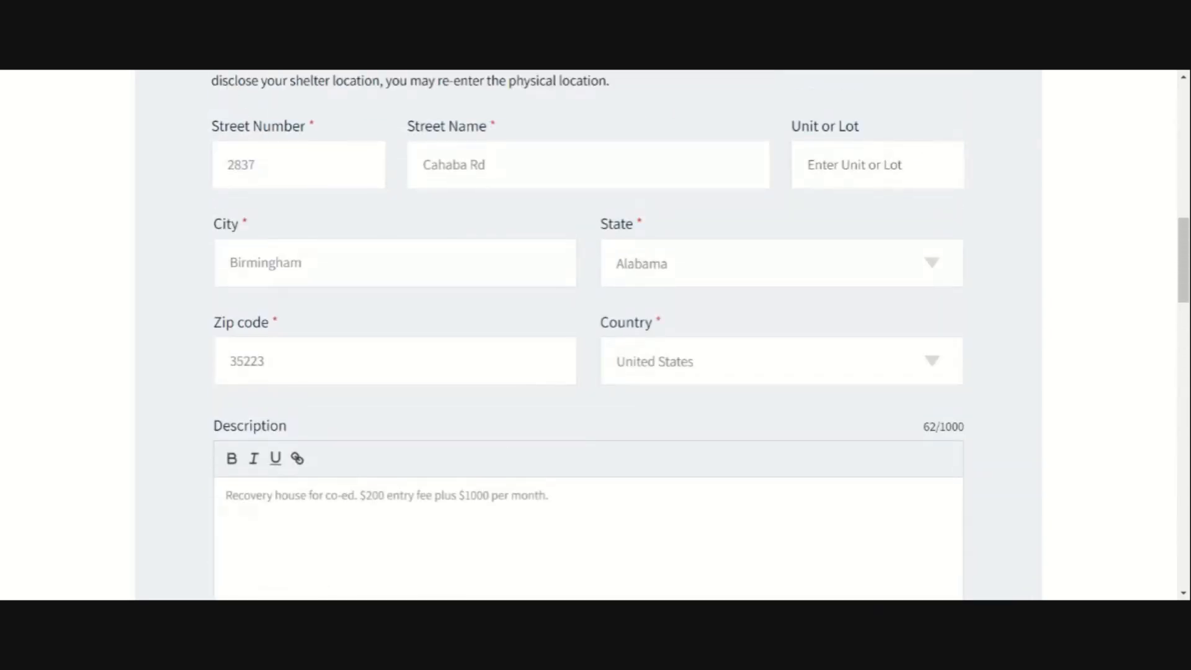
{"action": "scroll", "coordinate": [562, 494], "scroll_direction": "down", "scroll_amount": 17}
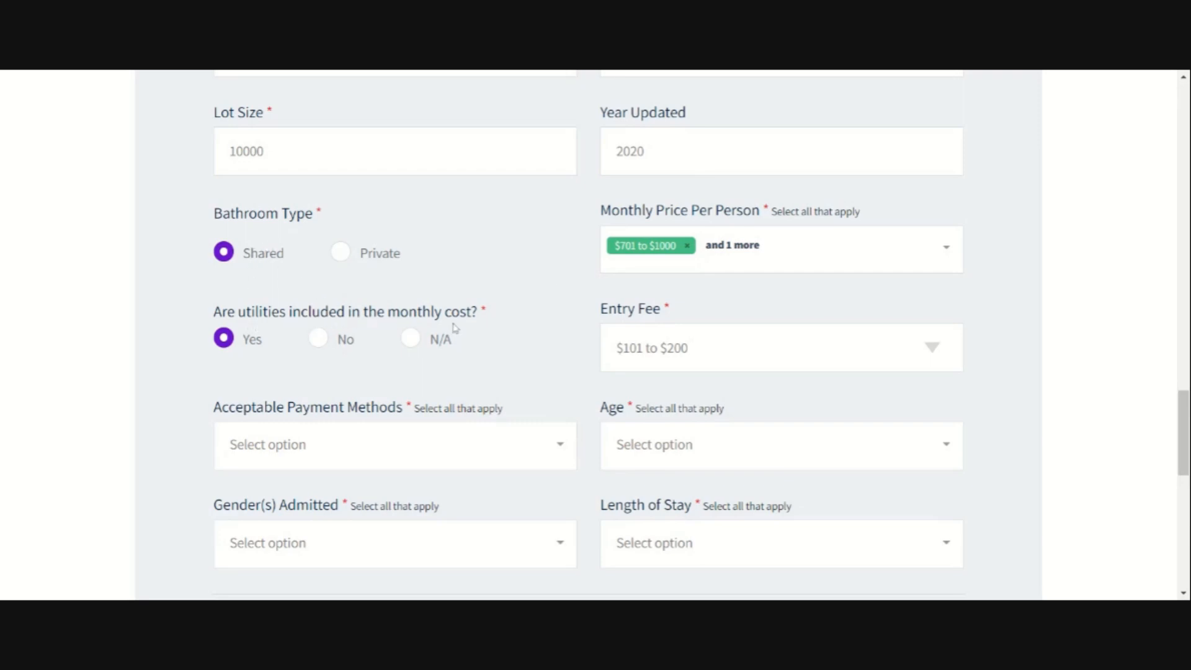
{"action": "scroll", "coordinate": [412, 422], "scroll_direction": "down", "scroll_amount": 3}
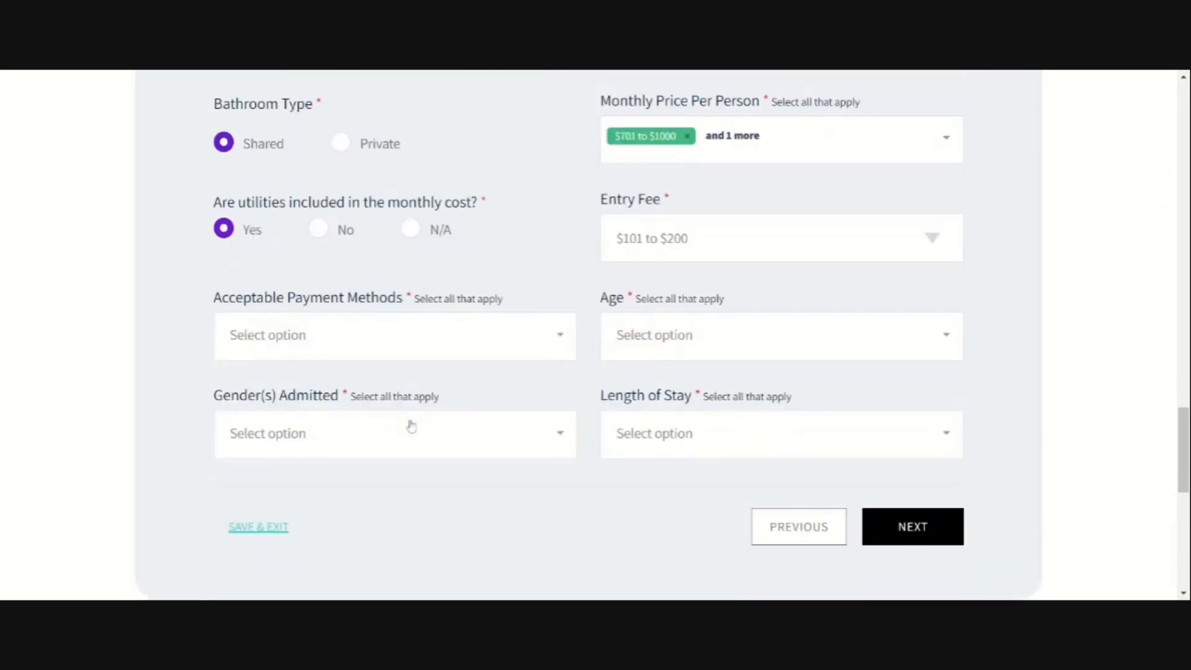
Step: Select Health Insurance and Drug Court as acceptable payment methods
{"action": "left_click", "coordinate": [409, 306]}
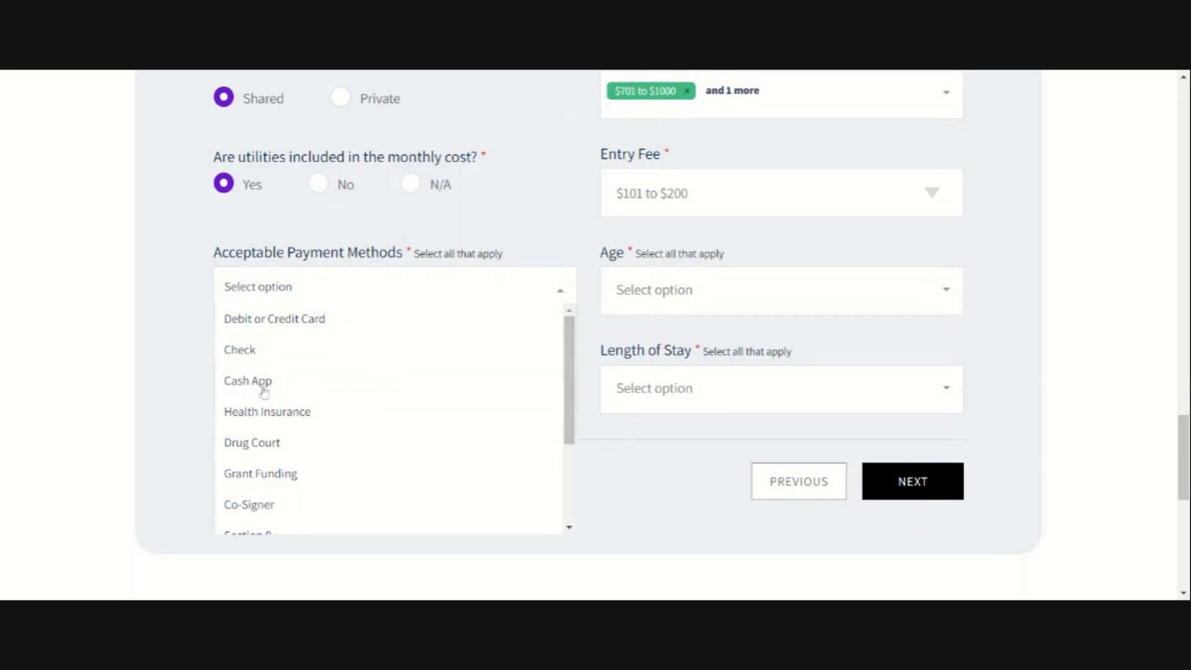
{"action": "left_click", "coordinate": [310, 421]}
{"action": "scroll", "coordinate": [338, 425], "scroll_direction": "down", "scroll_amount": 3}
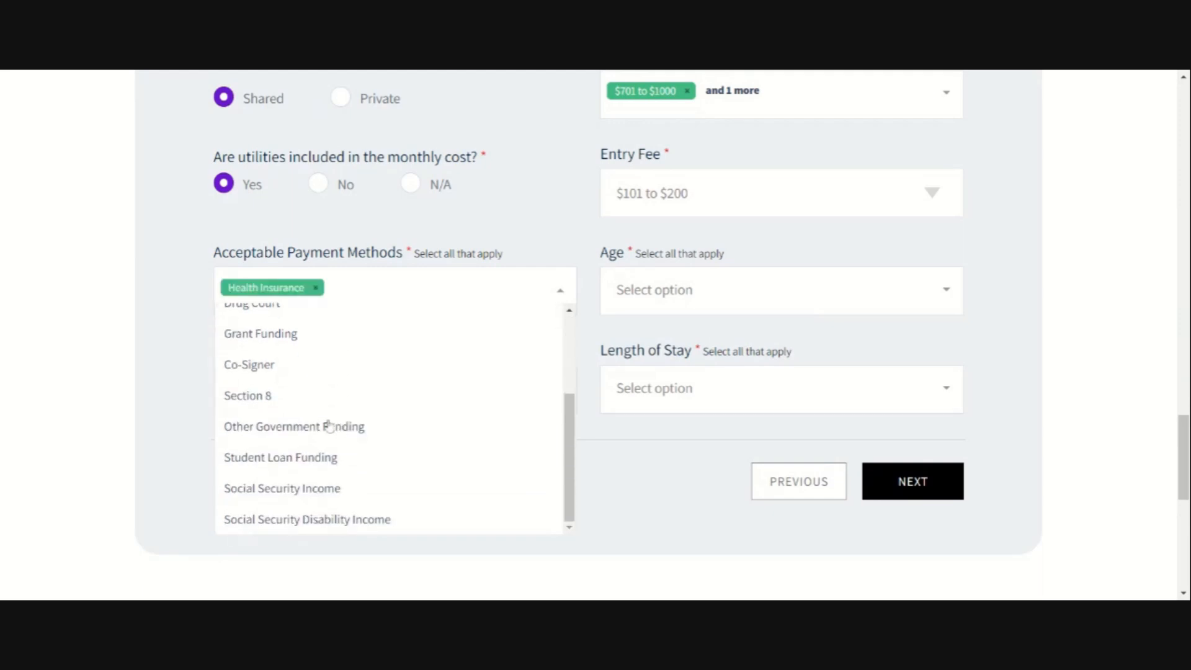
{"action": "scroll", "coordinate": [335, 425], "scroll_direction": "up", "scroll_amount": 3}
{"action": "left_click", "coordinate": [283, 389]}
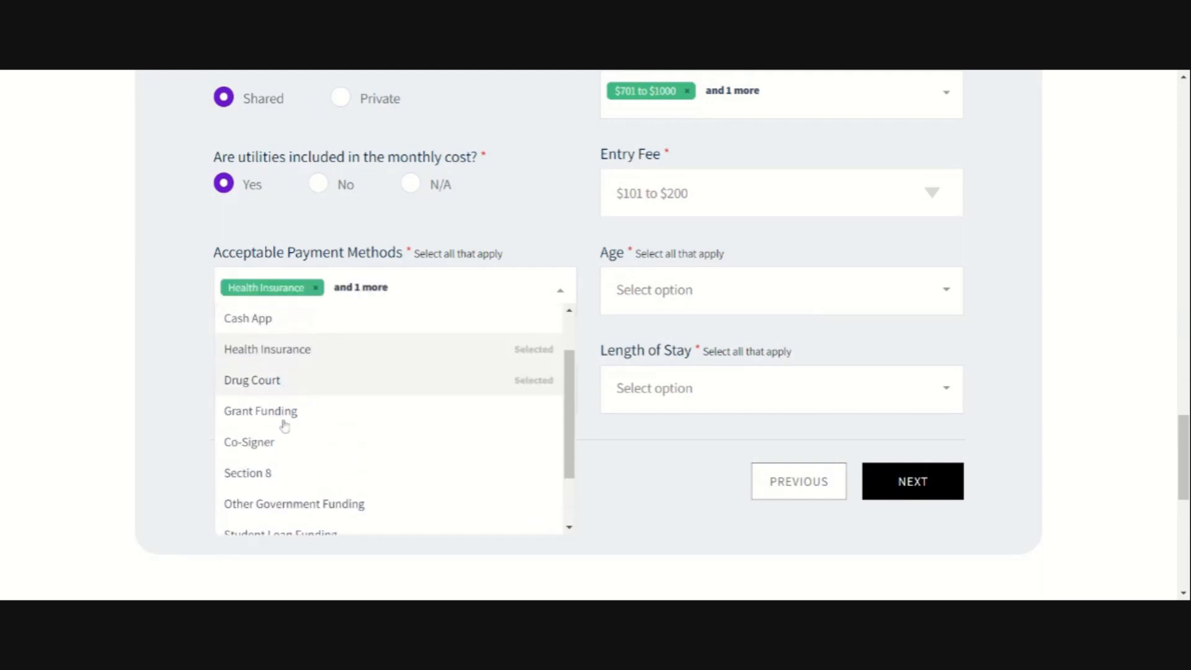
{"action": "scroll", "coordinate": [335, 459], "scroll_direction": "down", "scroll_amount": 5}
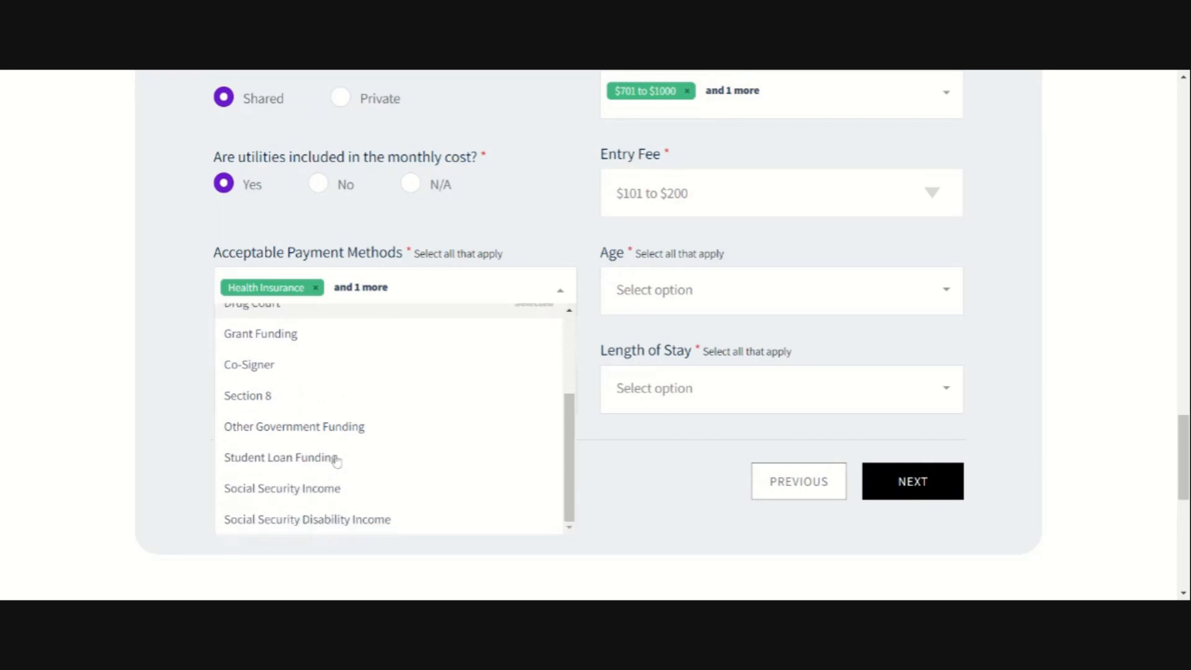
Step: Accept the age ranges 18+, 40+, 60+, 17 and younger, and 10 and younger
{"action": "left_click", "coordinate": [194, 271]}
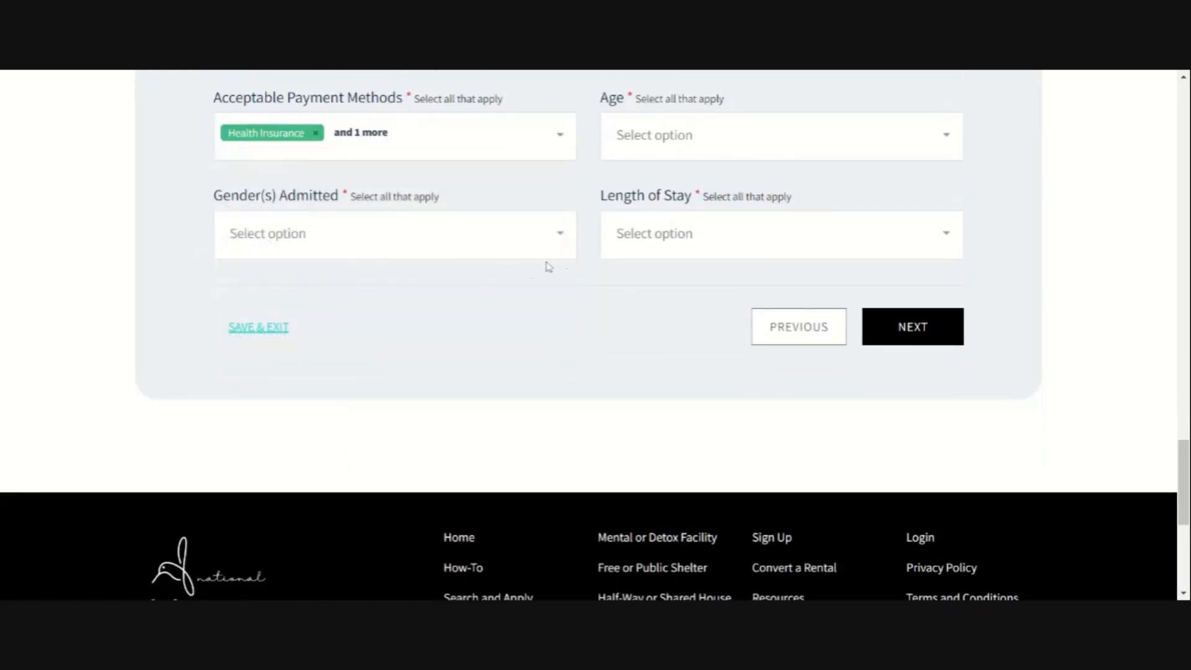
{"action": "scroll", "coordinate": [484, 301], "scroll_direction": "up", "scroll_amount": 3}
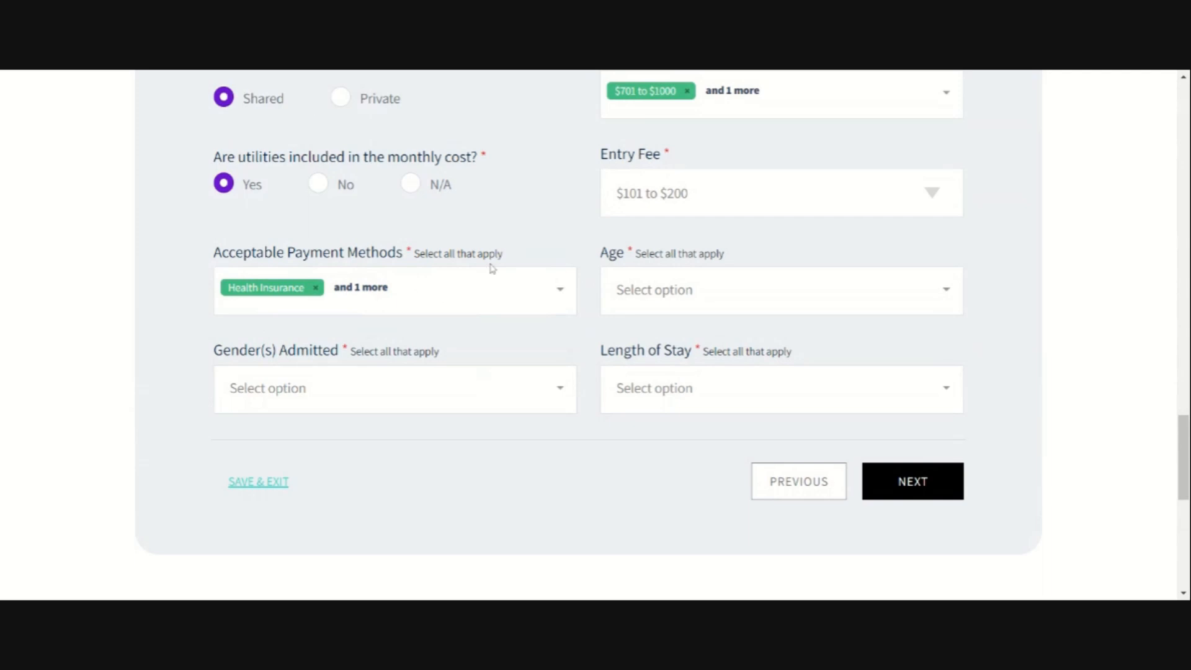
{"action": "left_click", "coordinate": [704, 291]}
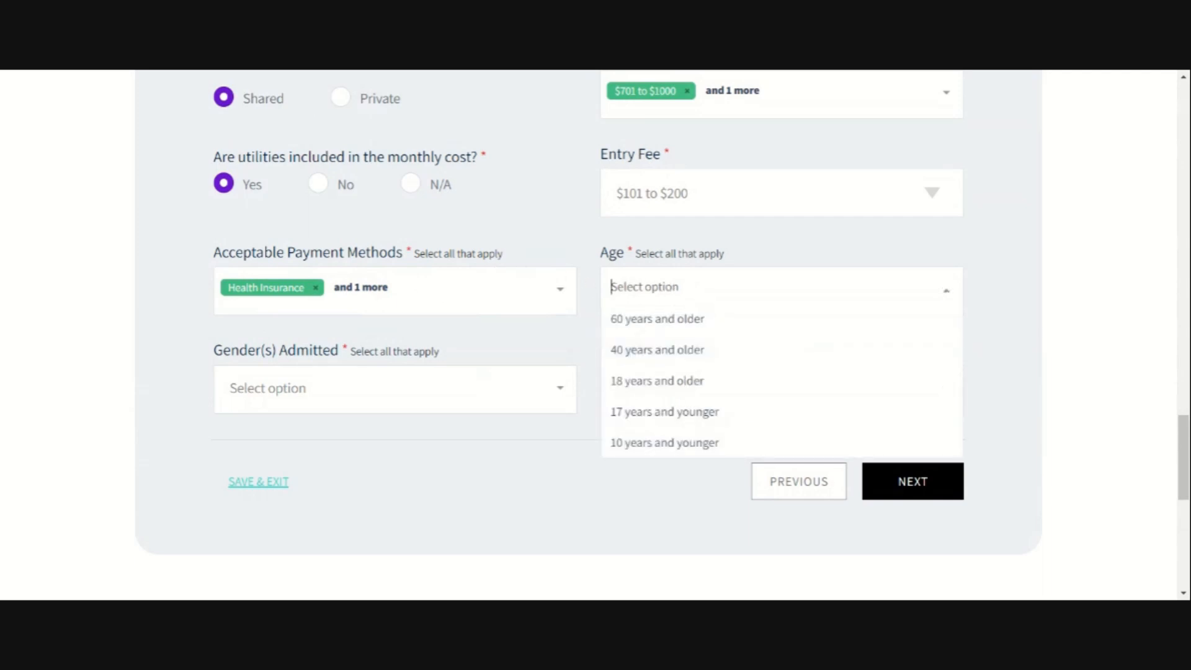
{"action": "left_click", "coordinate": [655, 379]}
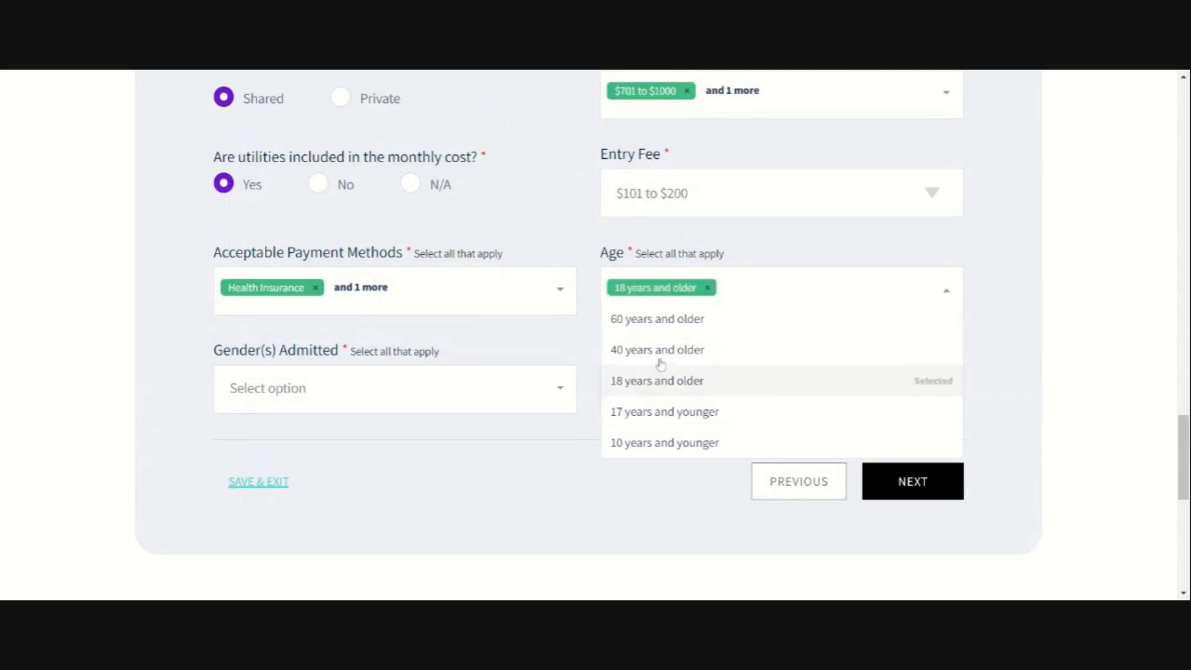
{"action": "left_click", "coordinate": [661, 364]}
{"action": "left_click", "coordinate": [670, 328]}
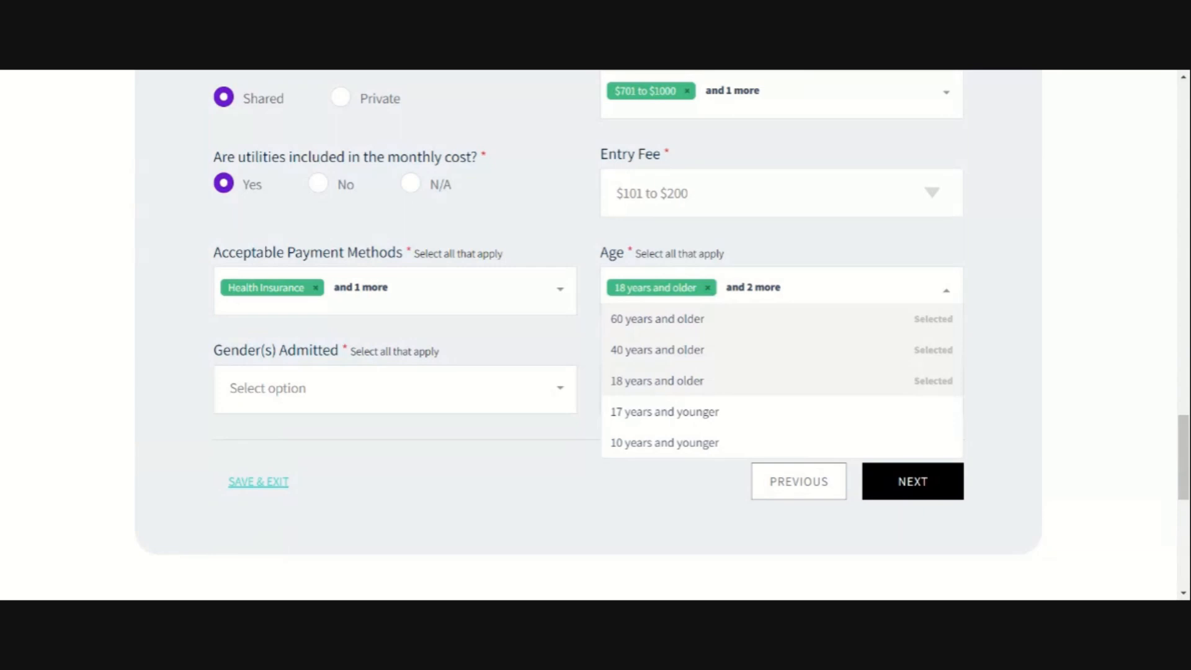
{"action": "left_click", "coordinate": [639, 414]}
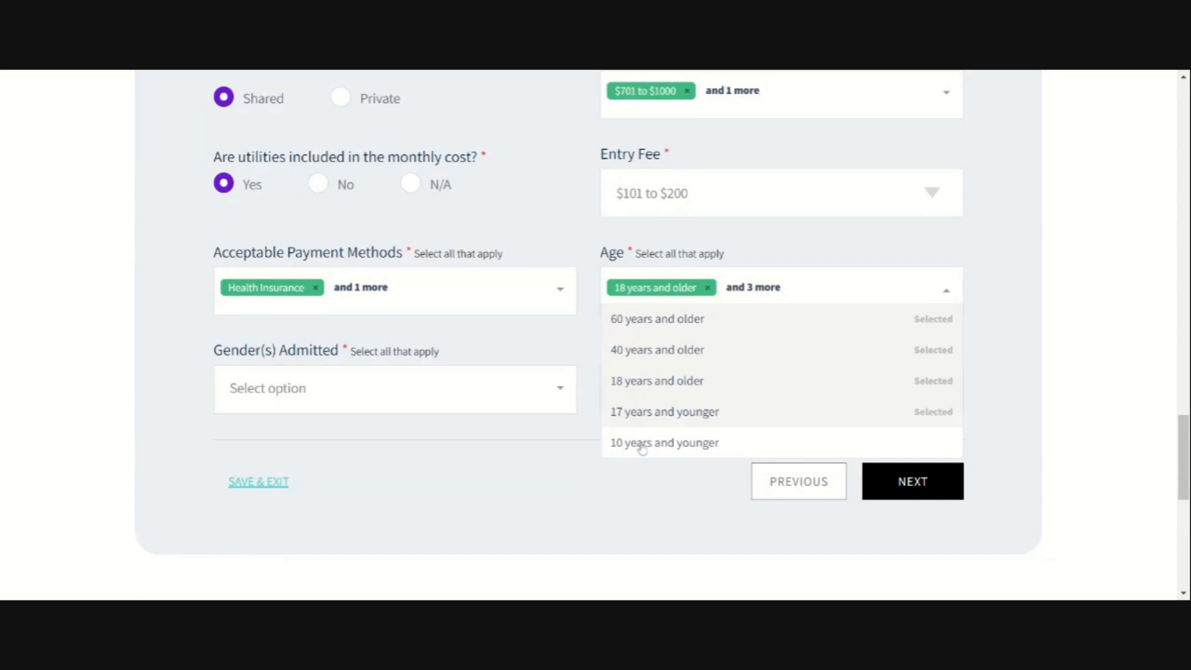
{"action": "left_click", "coordinate": [640, 447]}
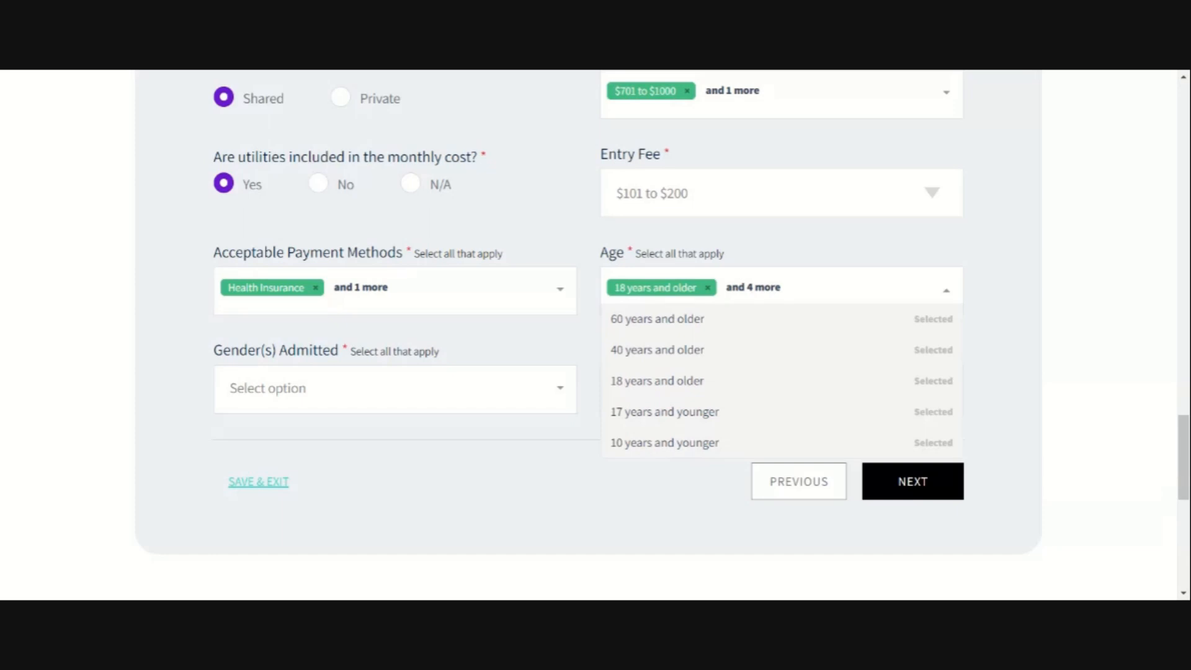
{"action": "left_click", "coordinate": [418, 455]}
{"action": "left_click", "coordinate": [537, 389]}
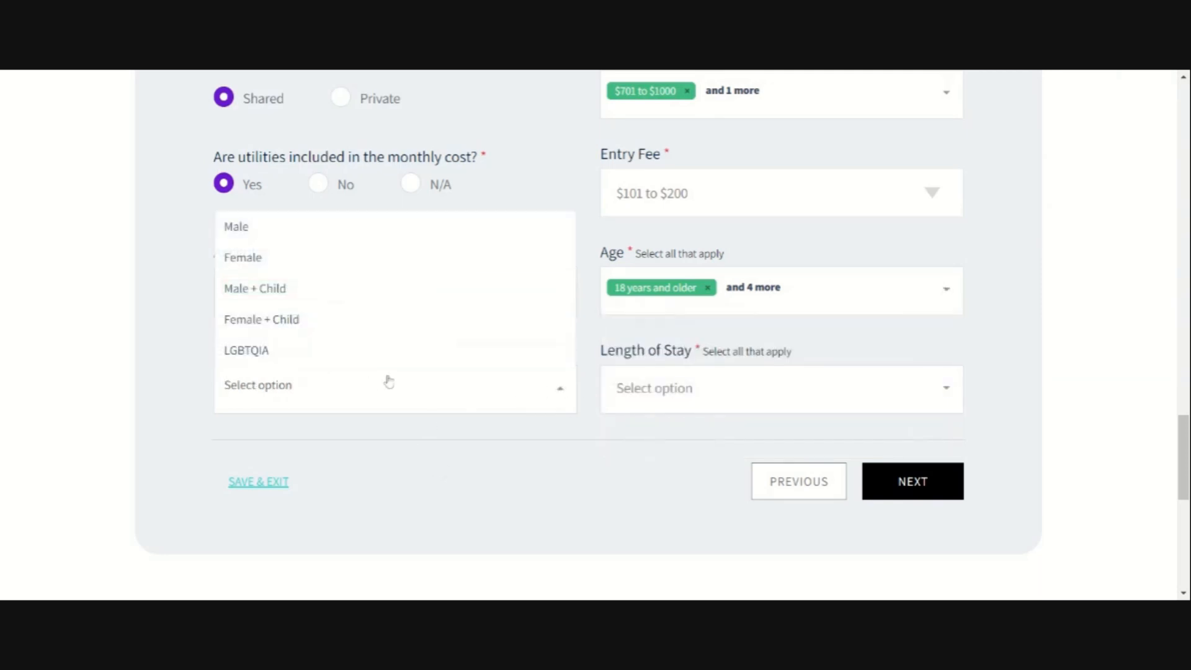
Step: Admit Male, Female, Male + Child, Female + Child and LGBTQIA residents
{"action": "left_click", "coordinate": [260, 228]}
{"action": "left_click", "coordinate": [264, 261]}
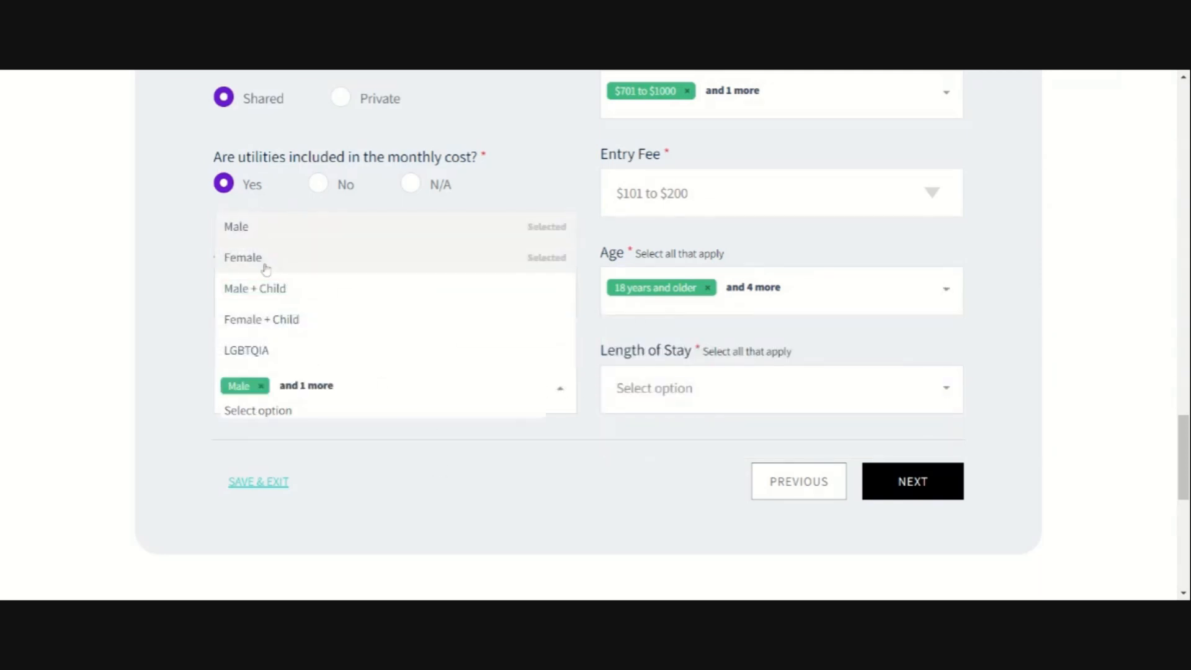
{"action": "left_click", "coordinate": [277, 292]}
{"action": "left_click", "coordinate": [282, 323]}
{"action": "left_click", "coordinate": [277, 356]}
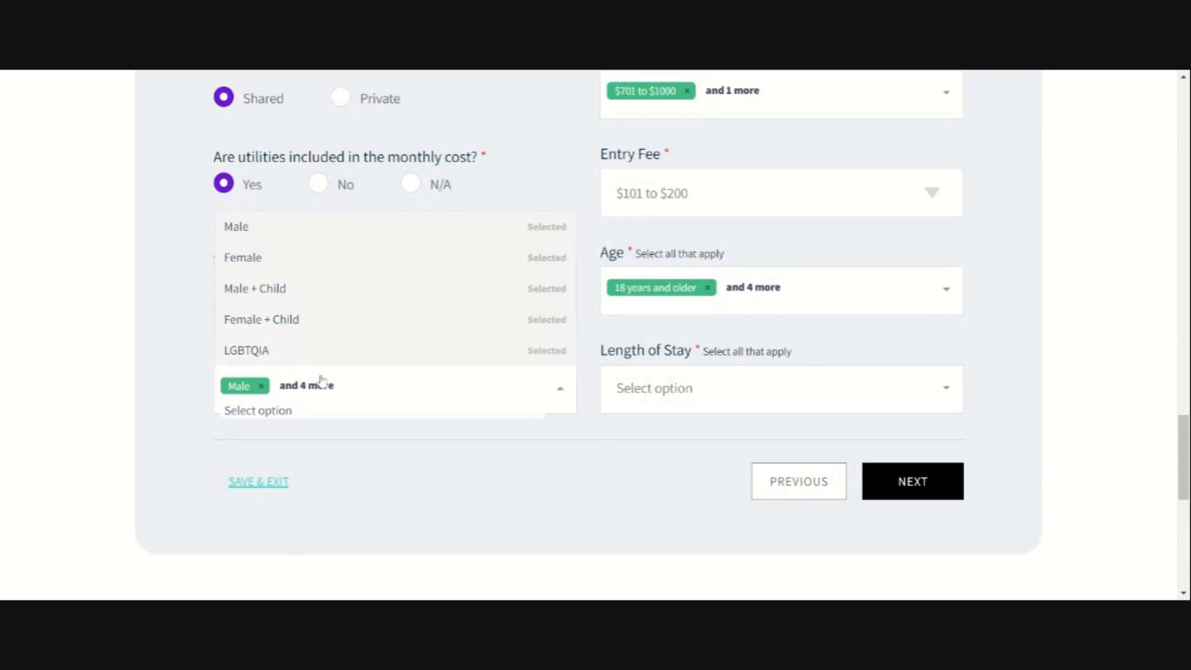
{"action": "left_click", "coordinate": [496, 499]}
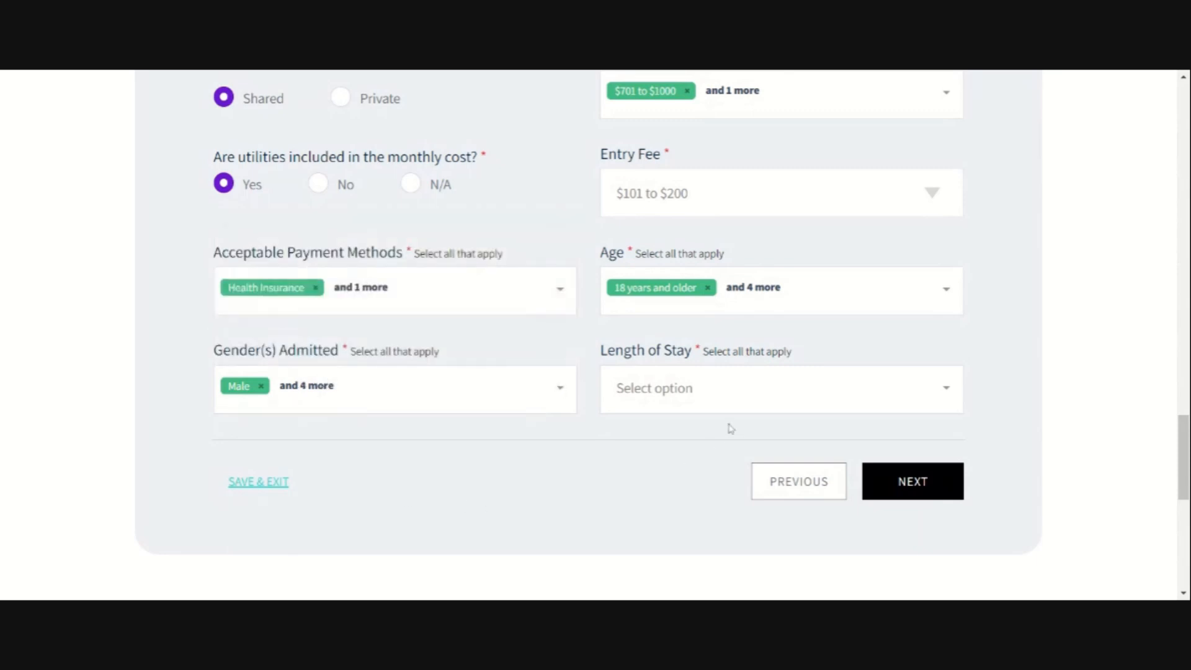
{"action": "left_click", "coordinate": [692, 396]}
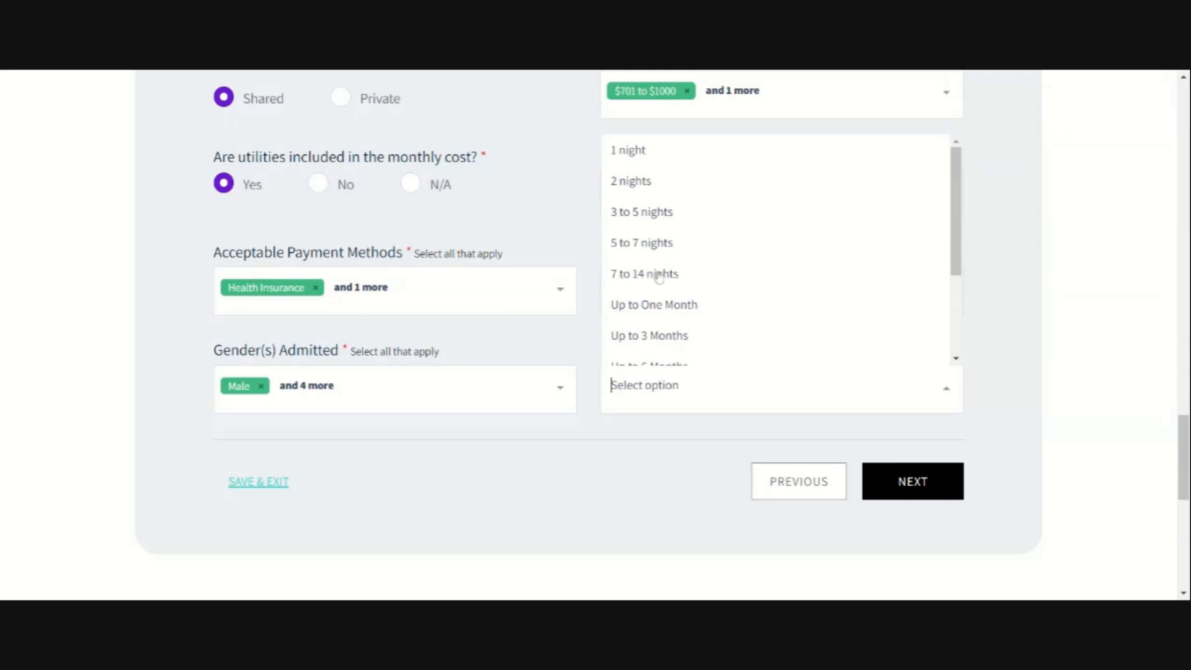
Step: Allow stays of 1 night, 2 nights, 3–5, 5–7, 7–14 nights and Up to One Month
{"action": "left_click", "coordinate": [662, 307]}
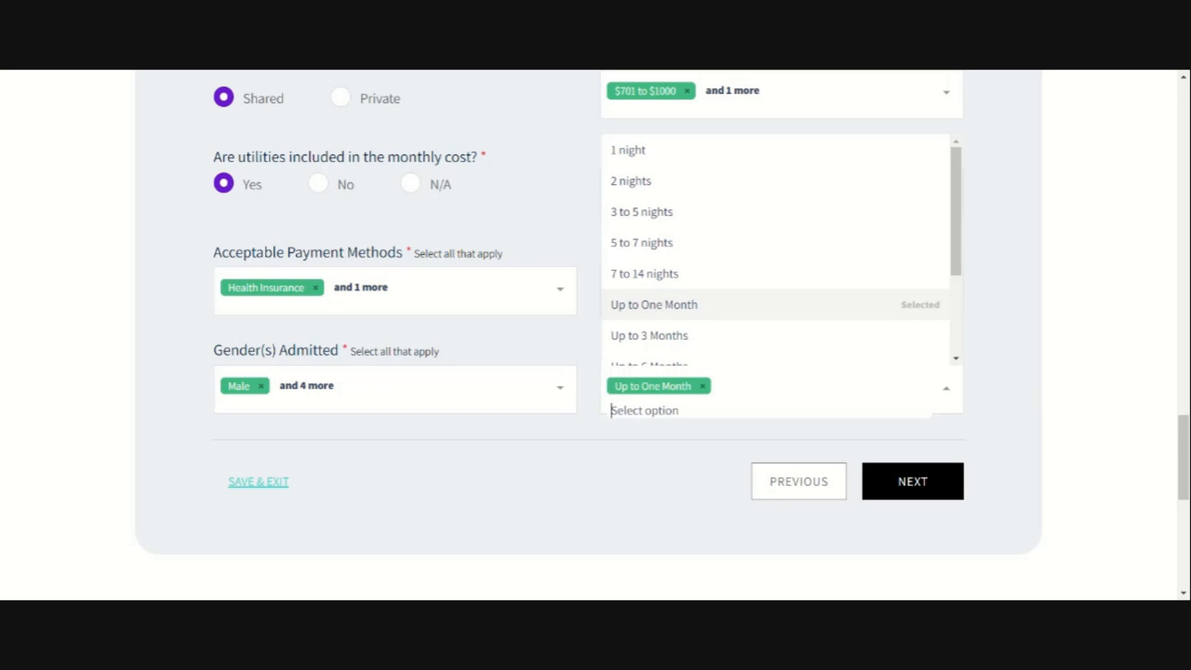
{"action": "left_click", "coordinate": [639, 160]}
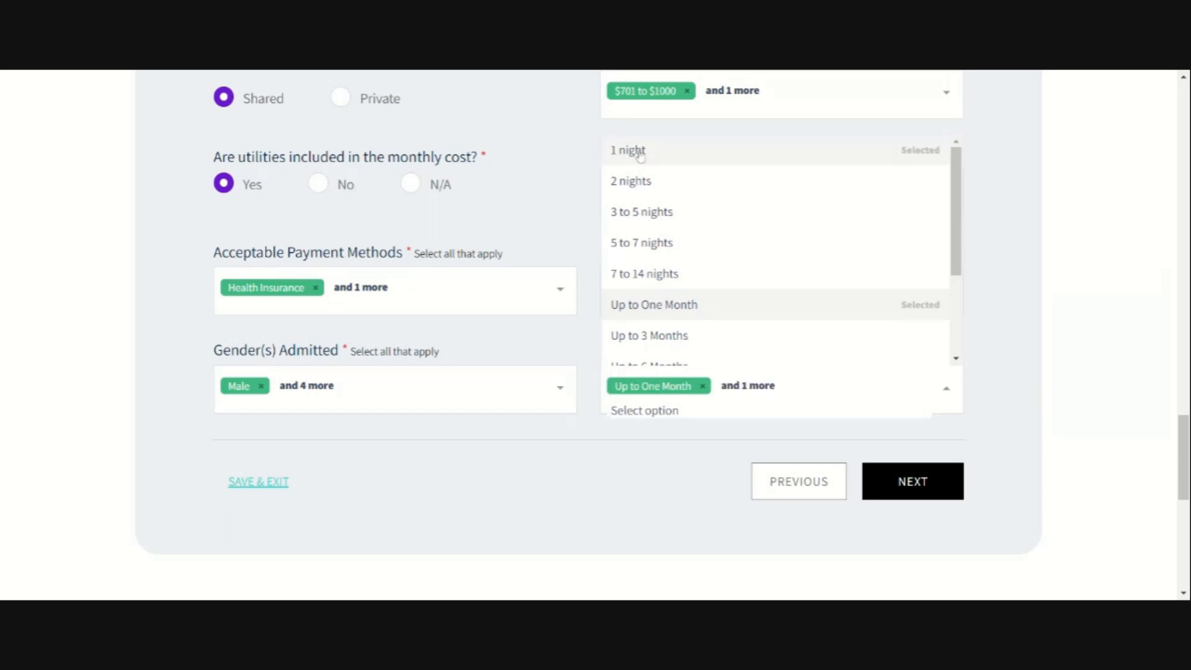
{"action": "left_click", "coordinate": [642, 182]}
{"action": "left_click", "coordinate": [645, 214]}
{"action": "left_click", "coordinate": [640, 248]}
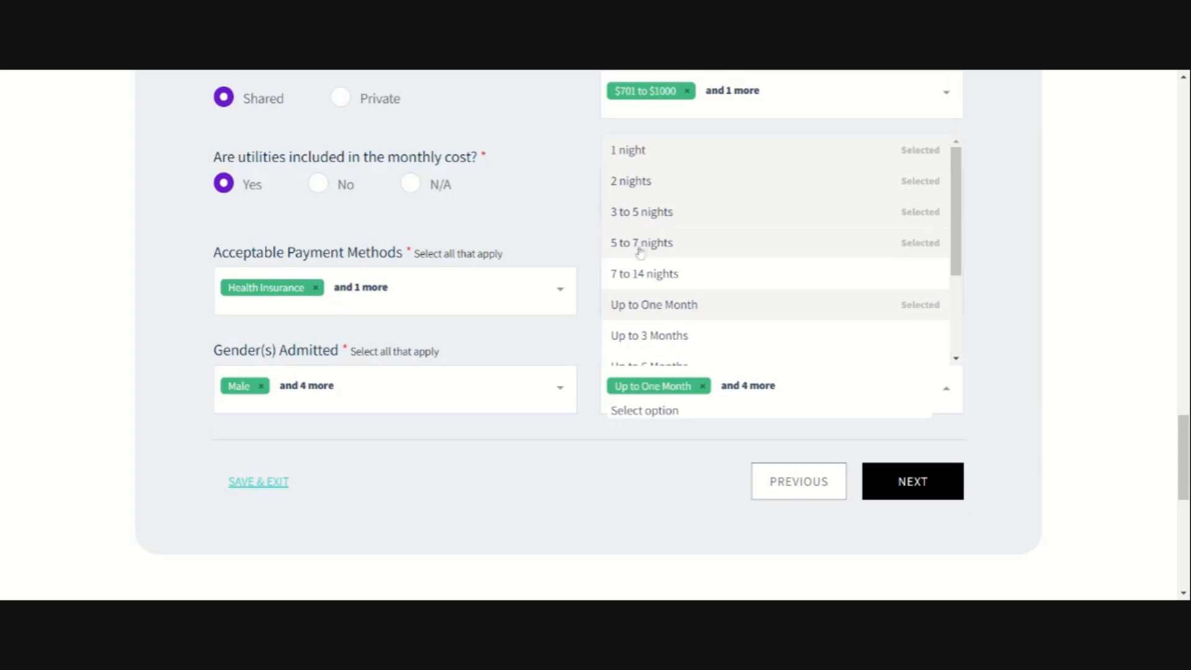
{"action": "left_click", "coordinate": [656, 278]}
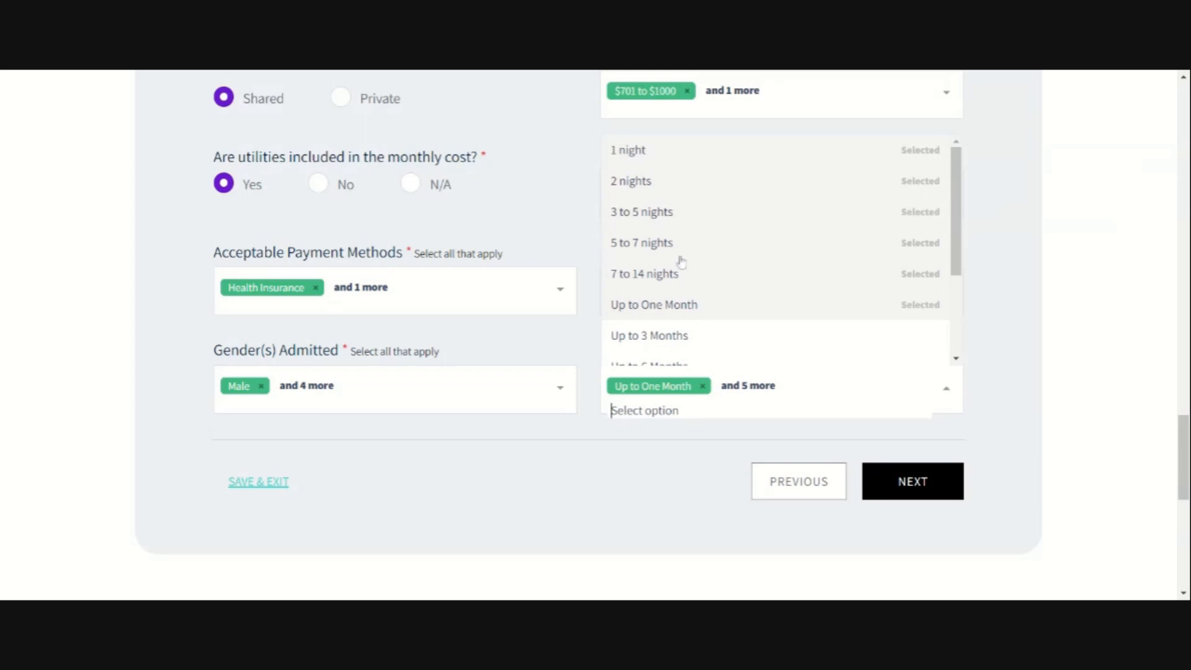
Step: Close the Length of Stay list and continue to the Features step
{"action": "scroll", "coordinate": [683, 261], "scroll_direction": "down", "scroll_amount": 2}
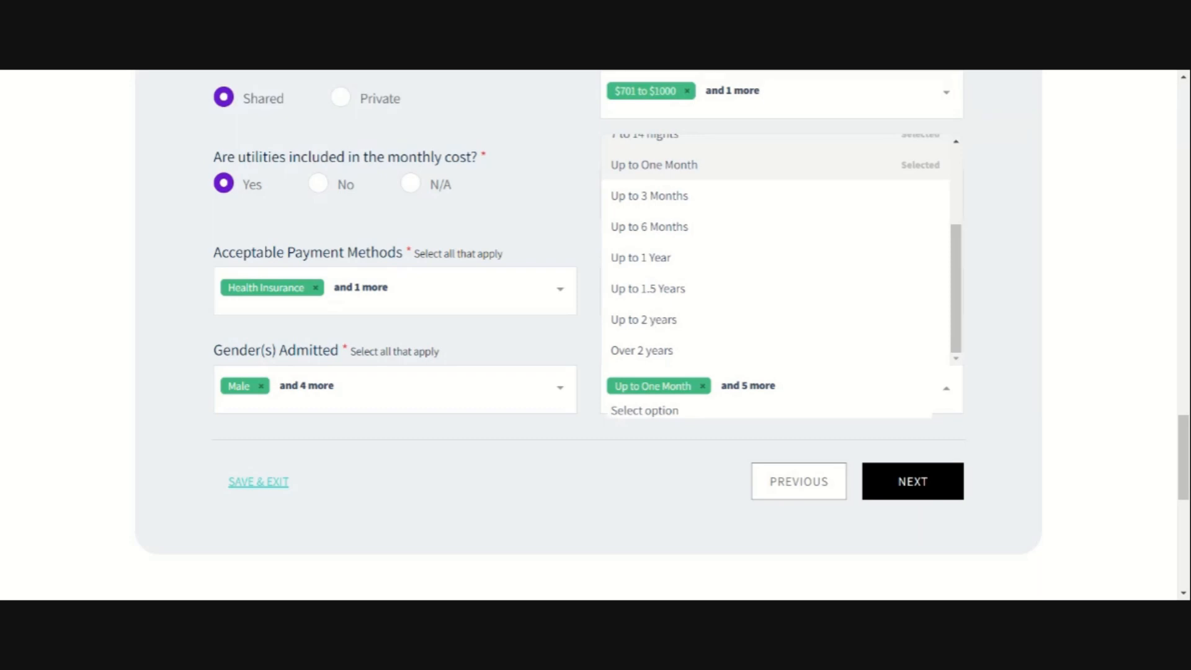
{"action": "scroll", "coordinate": [652, 319], "scroll_direction": "up", "scroll_amount": 2}
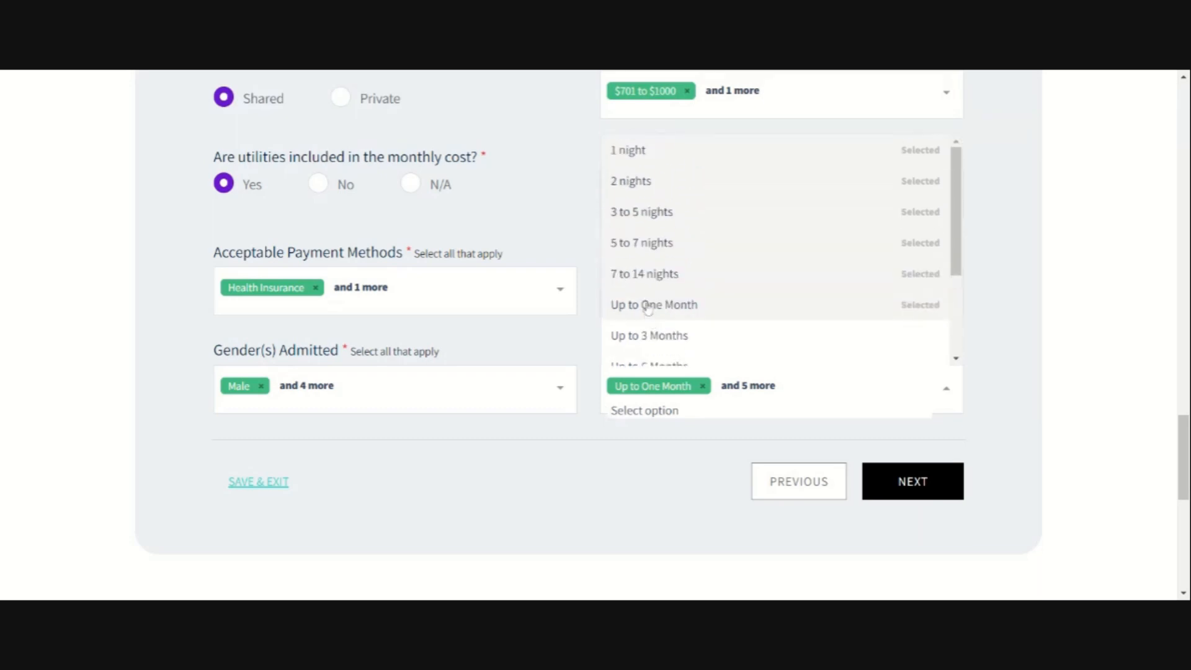
{"action": "scroll", "coordinate": [650, 251], "scroll_direction": "down", "scroll_amount": 2}
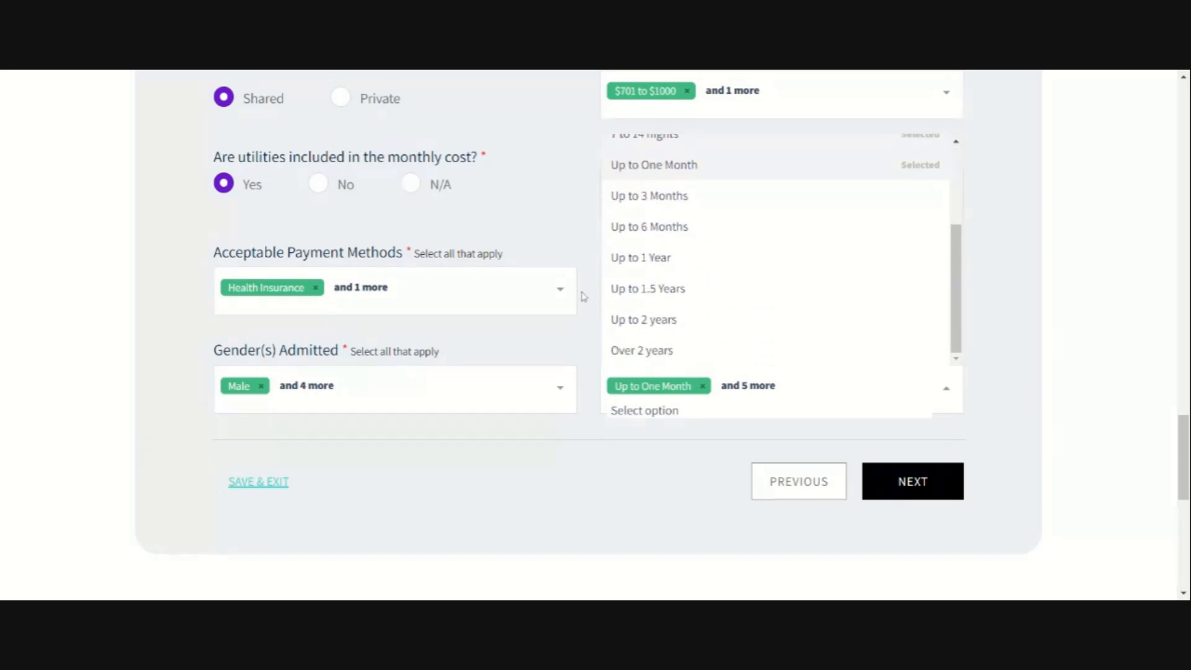
{"action": "scroll", "coordinate": [583, 296], "scroll_direction": "down", "scroll_amount": 2}
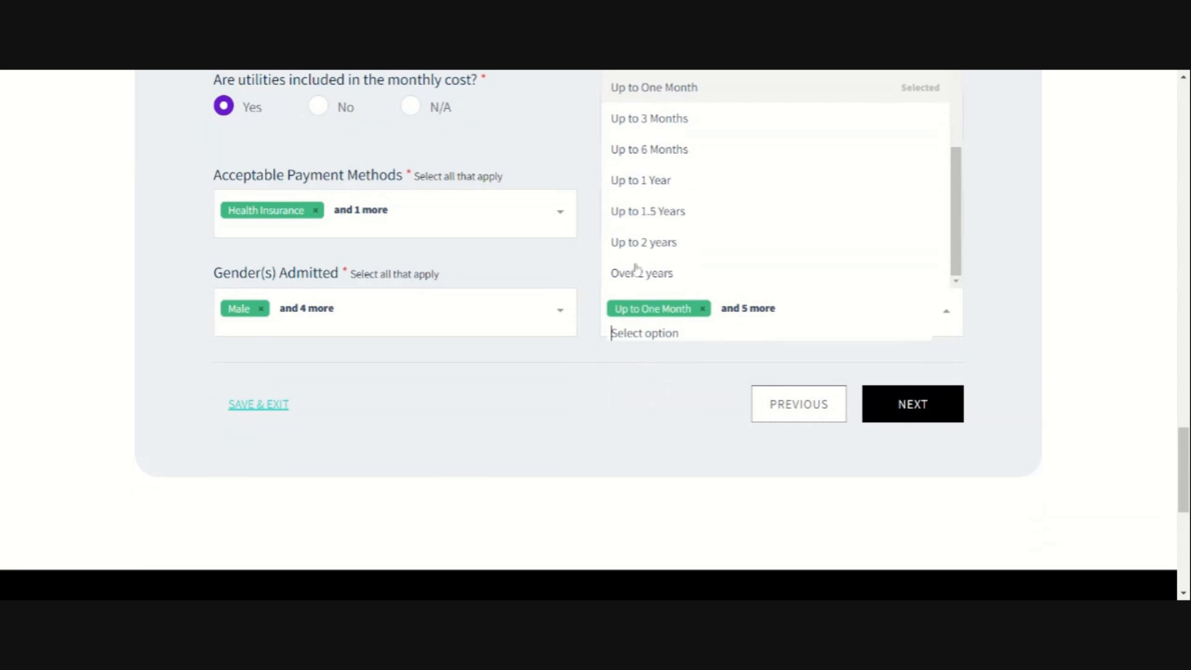
{"action": "left_click", "coordinate": [568, 266]}
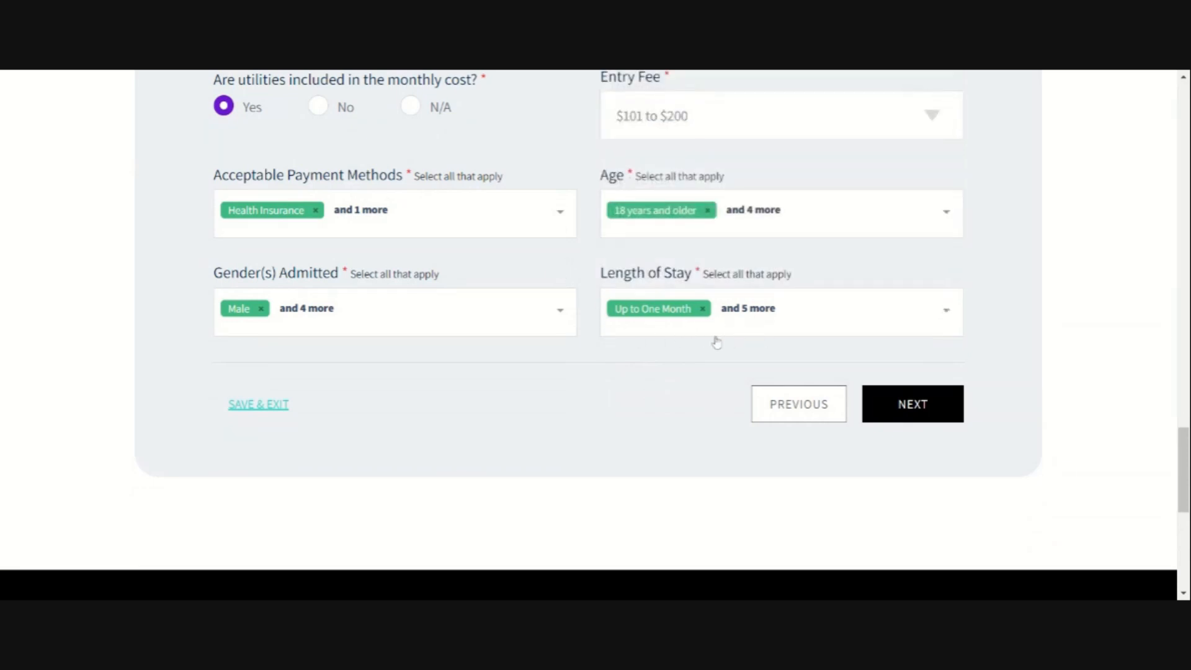
{"action": "left_click", "coordinate": [917, 413]}
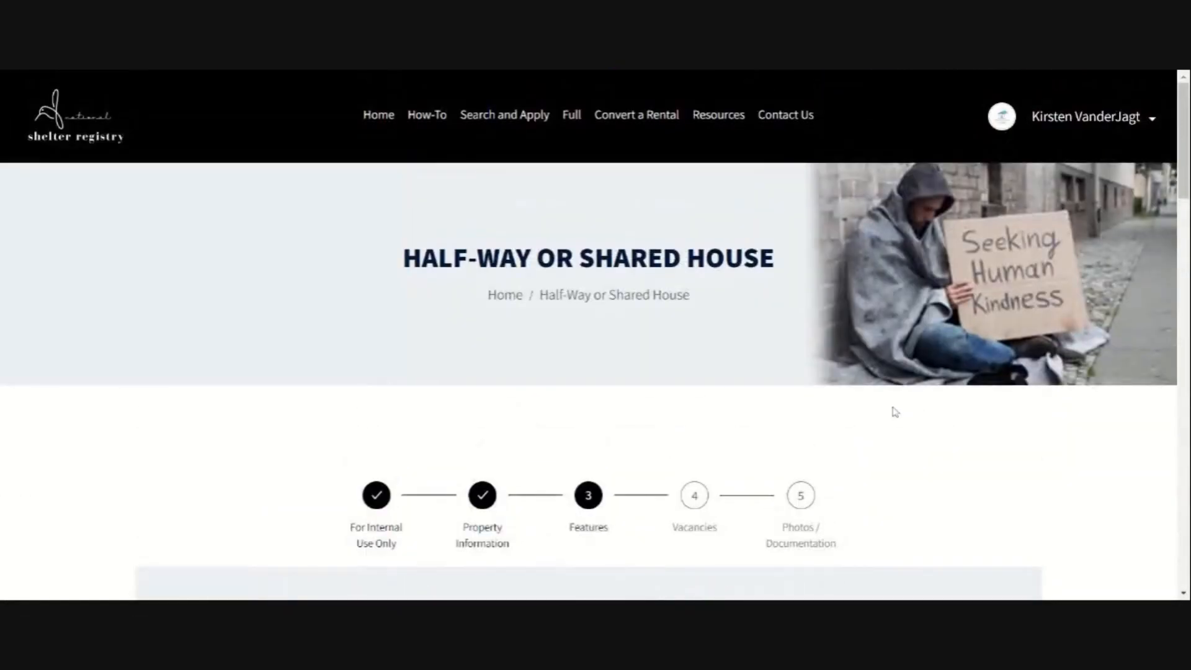
Step: Enter English as the language spoken at the shelter
{"action": "scroll", "coordinate": [811, 391], "scroll_direction": "down", "scroll_amount": 7}
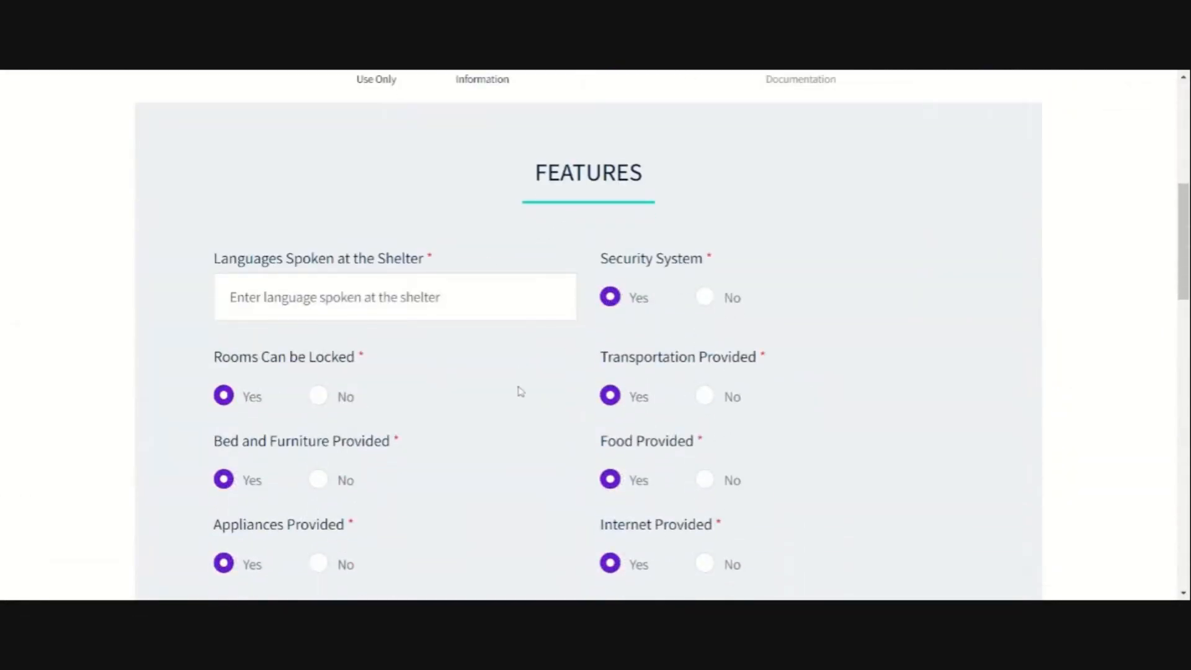
{"action": "scroll", "coordinate": [520, 391], "scroll_direction": "down", "scroll_amount": 1}
{"action": "scroll", "coordinate": [519, 392], "scroll_direction": "down", "scroll_amount": 5}
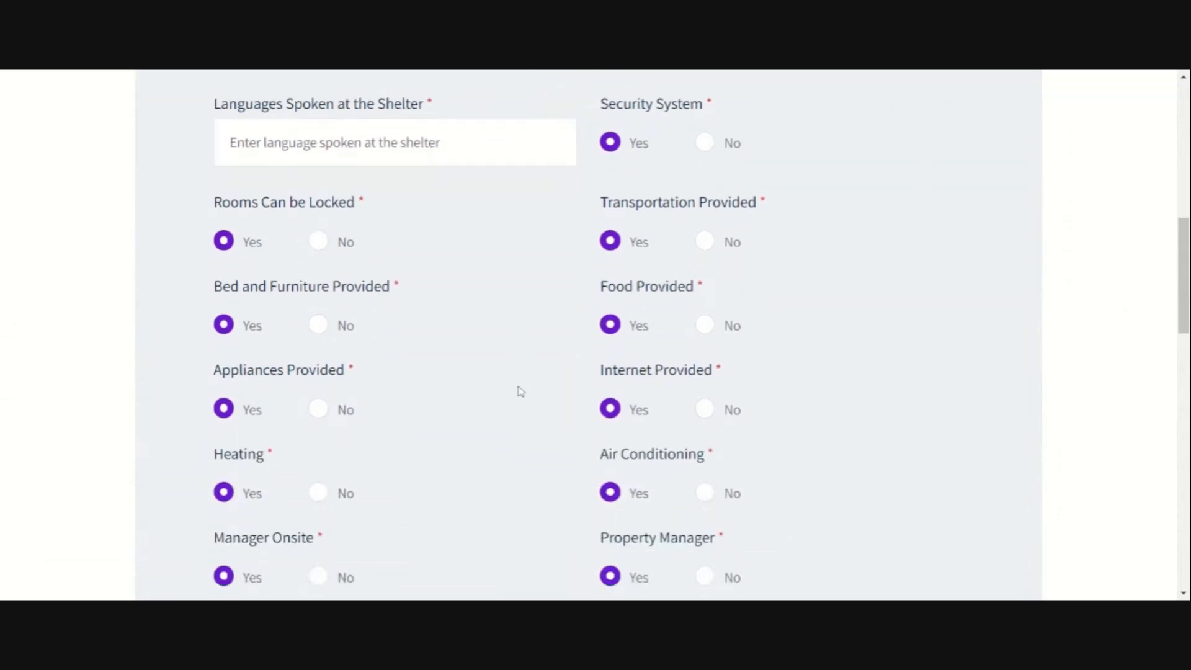
{"action": "scroll", "coordinate": [520, 393], "scroll_direction": "down", "scroll_amount": 2}
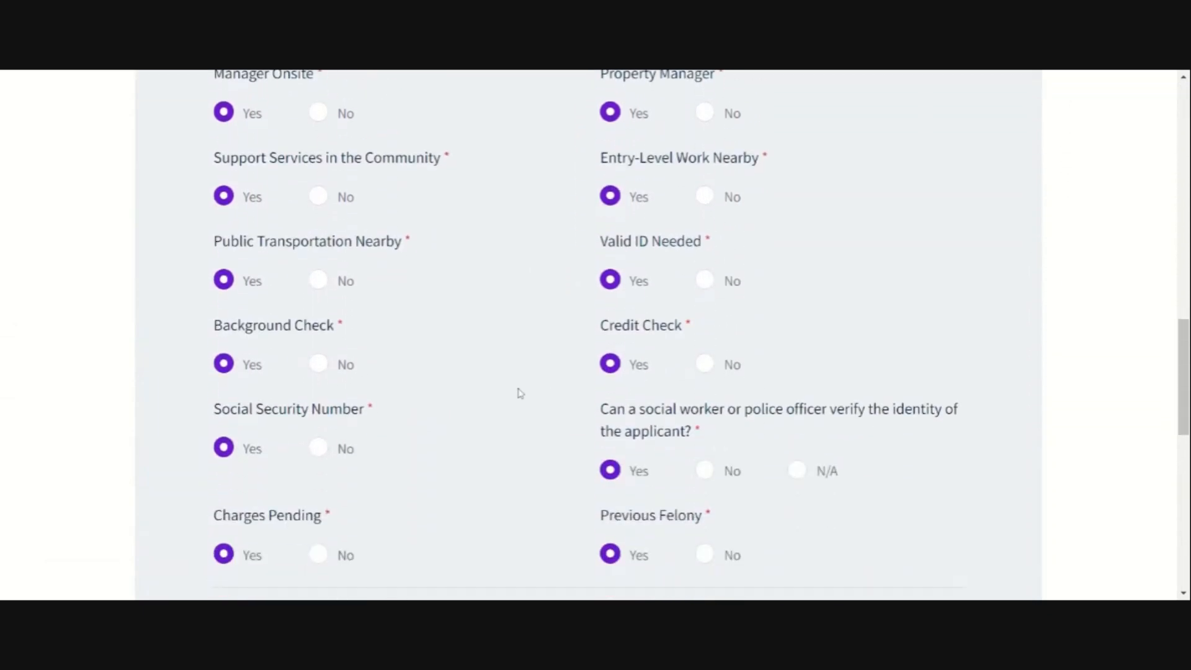
{"action": "scroll", "coordinate": [520, 394], "scroll_direction": "down", "scroll_amount": 2}
{"action": "scroll", "coordinate": [520, 393], "scroll_direction": "up", "scroll_amount": 9}
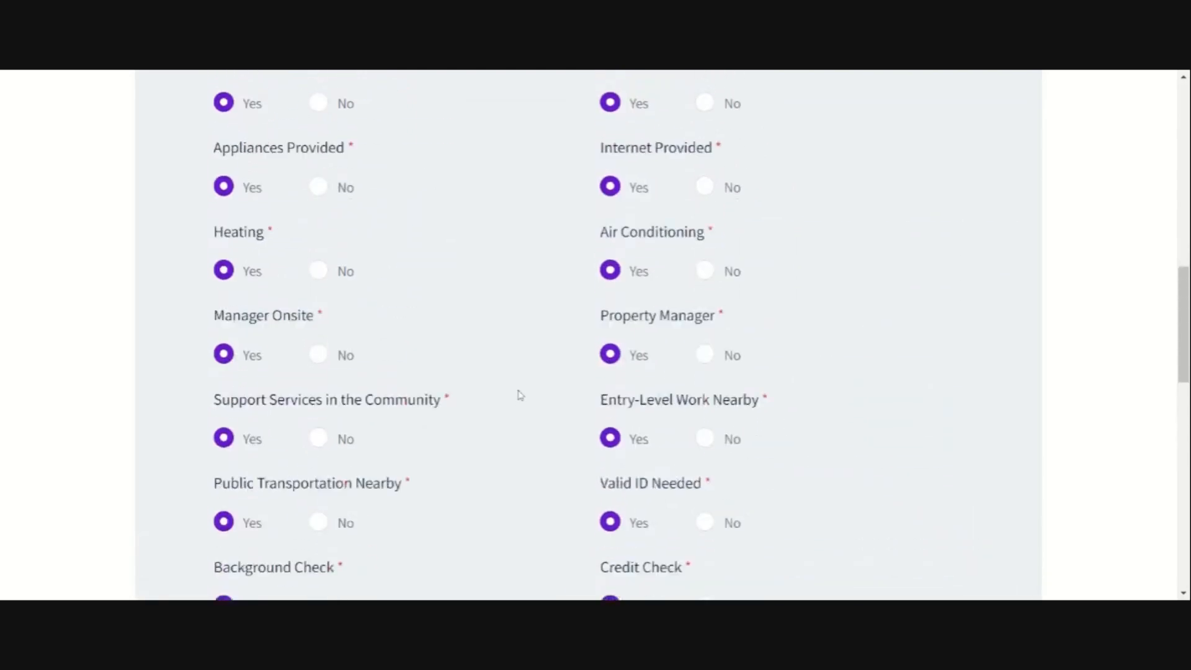
{"action": "left_click", "coordinate": [369, 235]}
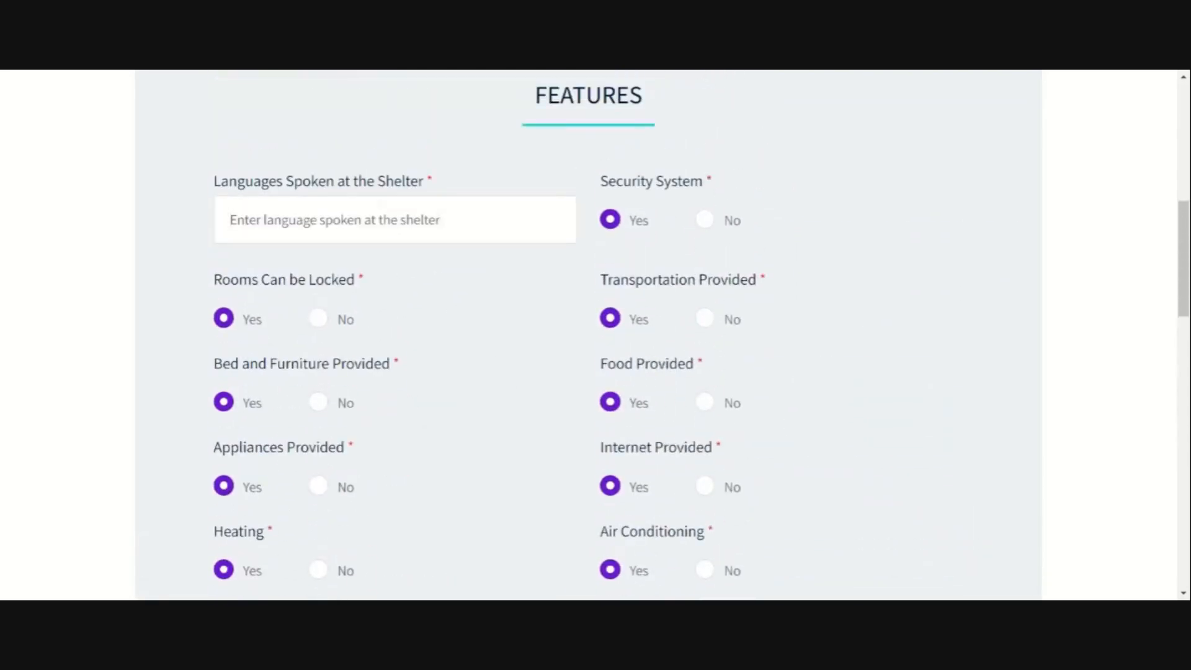
{"action": "type", "text": "English"}
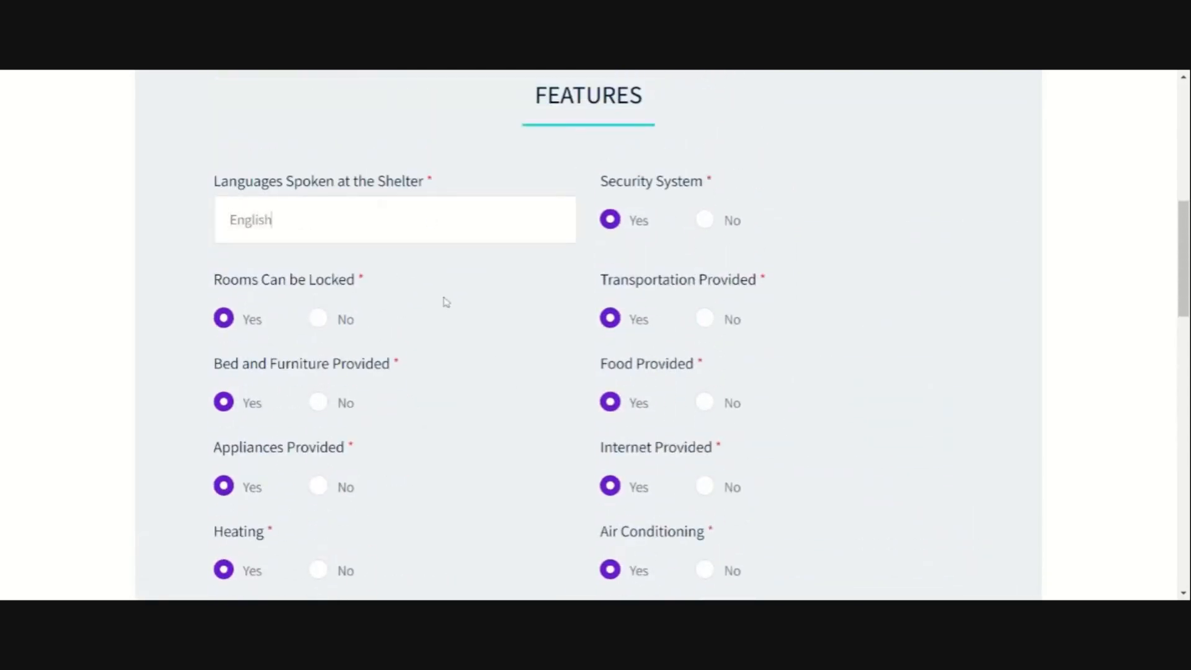
Step: Answer No to Credit Check, Social Security Number and Valid ID Needed
{"action": "scroll", "coordinate": [455, 330], "scroll_direction": "down", "scroll_amount": 3}
{"action": "scroll", "coordinate": [457, 329], "scroll_direction": "down", "scroll_amount": 3}
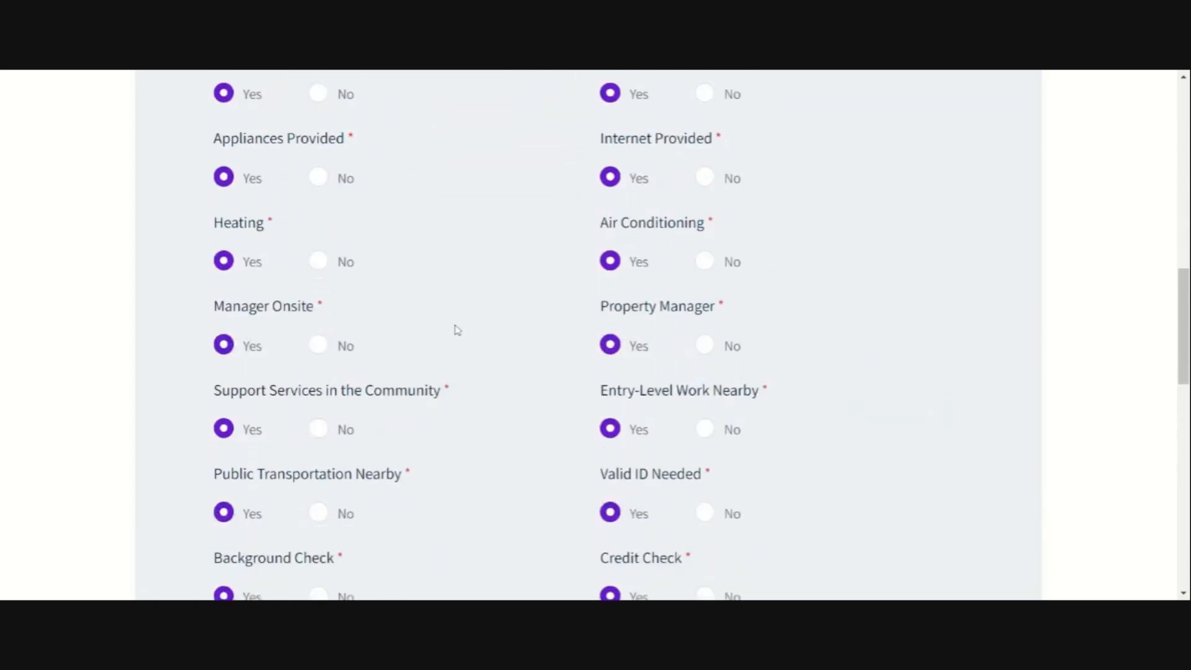
{"action": "scroll", "coordinate": [458, 329], "scroll_direction": "down", "scroll_amount": 1}
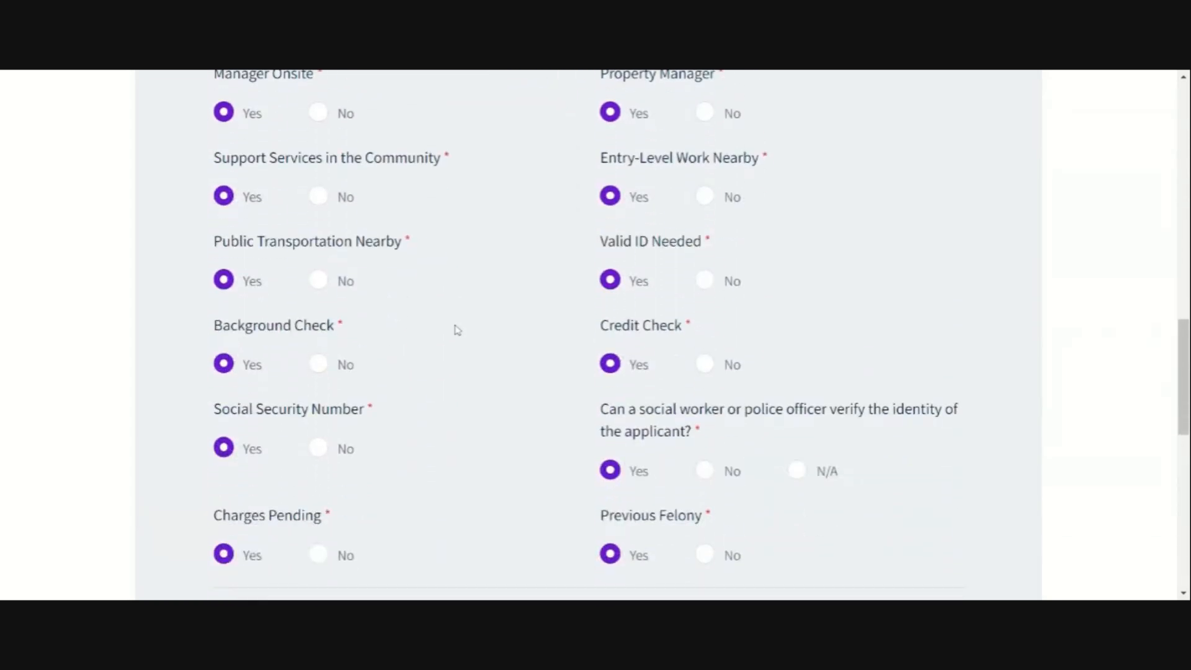
{"action": "scroll", "coordinate": [458, 342], "scroll_direction": "down", "scroll_amount": 1}
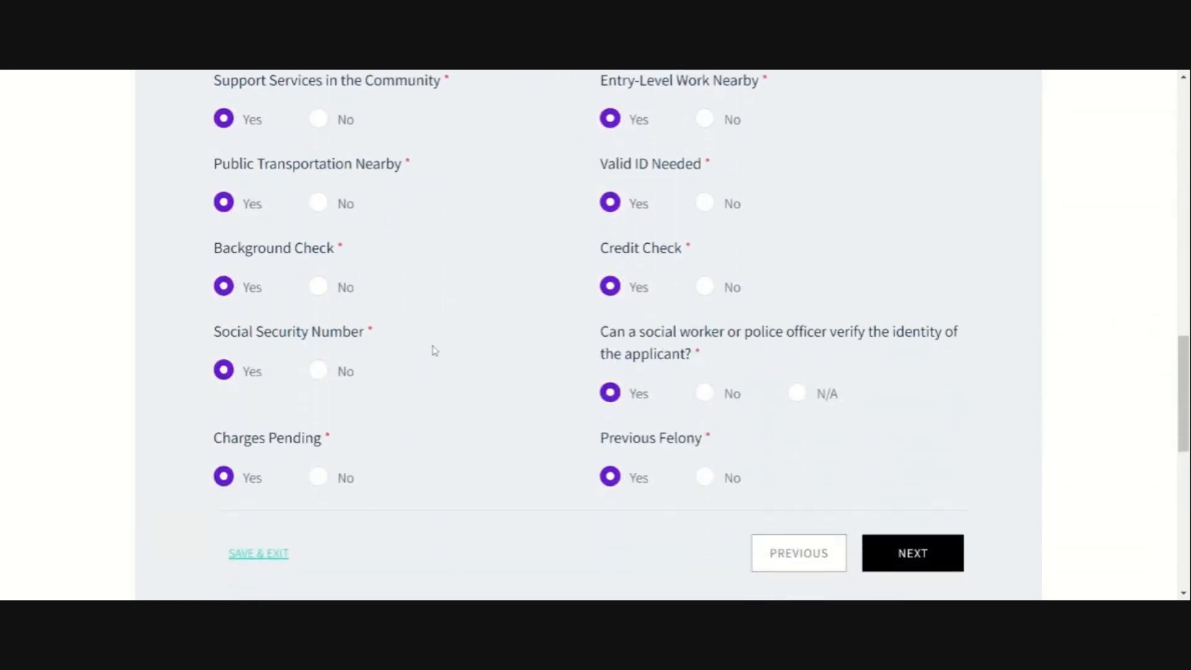
{"action": "left_click", "coordinate": [705, 289]}
{"action": "left_click", "coordinate": [317, 374]}
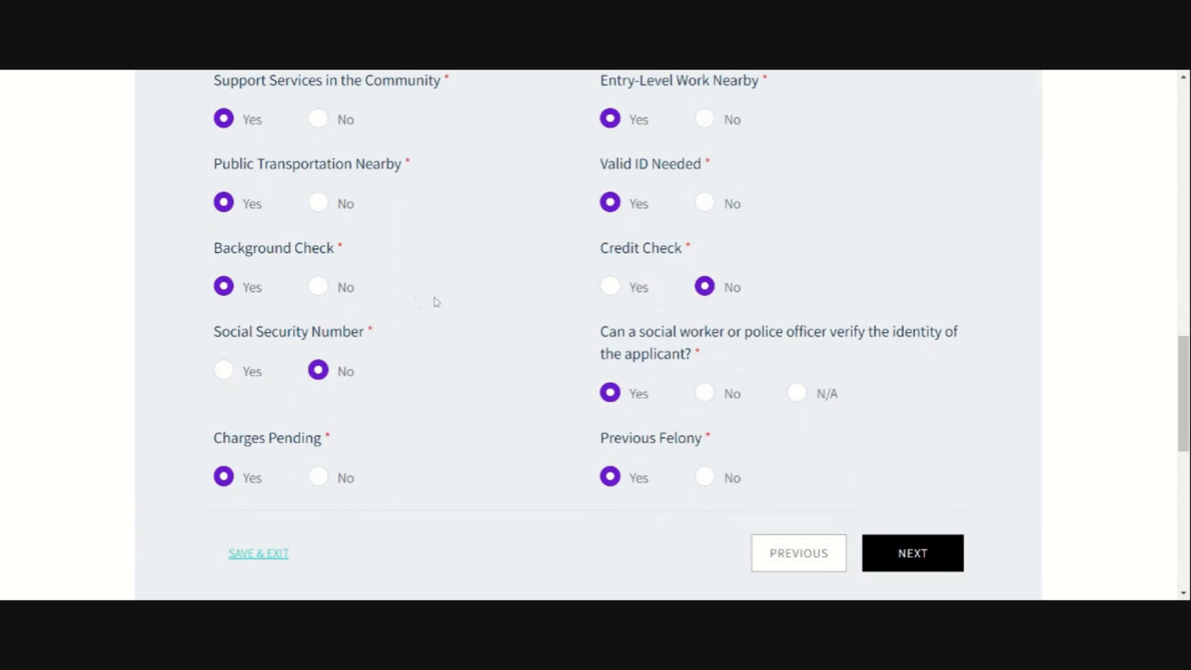
{"action": "left_click", "coordinate": [711, 207]}
Step: Scroll through the Features step to review the completed answers
{"action": "scroll", "coordinate": [459, 462], "scroll_direction": "up", "scroll_amount": 1}
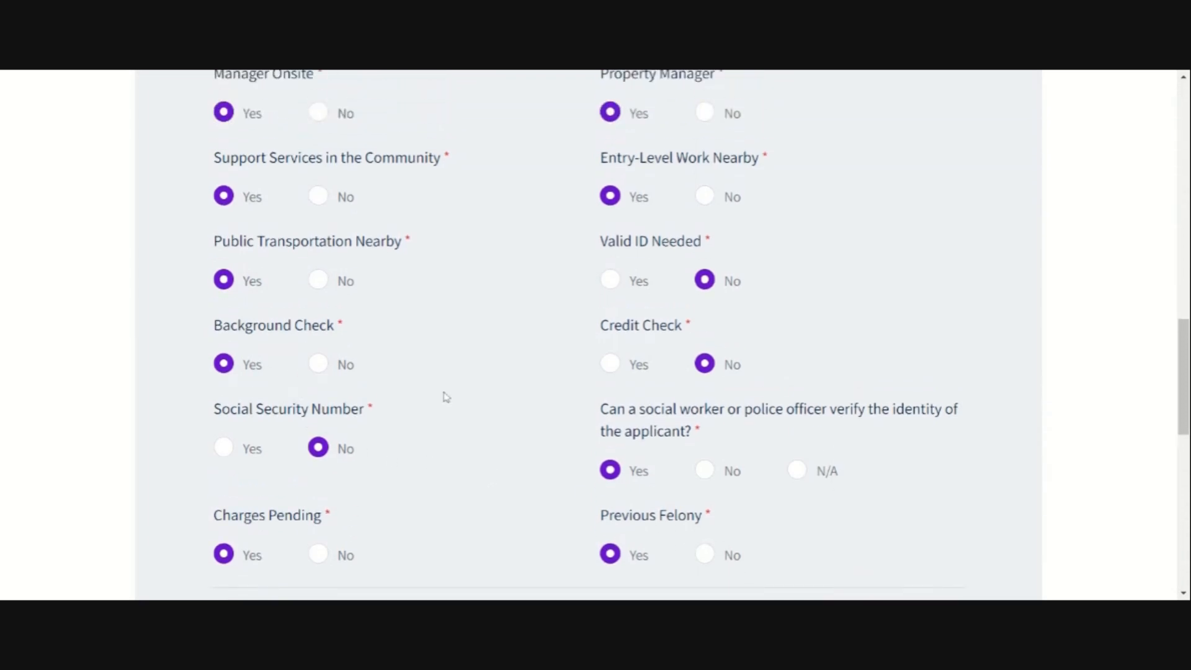
{"action": "scroll", "coordinate": [465, 366], "scroll_direction": "up", "scroll_amount": 1}
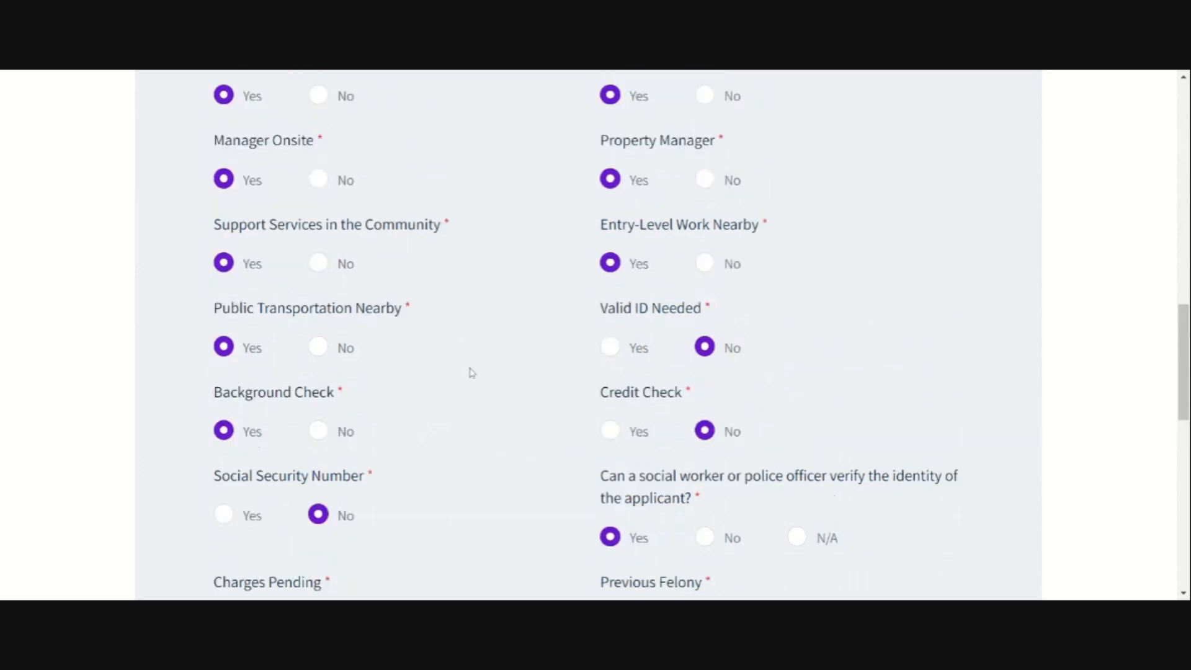
{"action": "scroll", "coordinate": [513, 377], "scroll_direction": "up", "scroll_amount": 1}
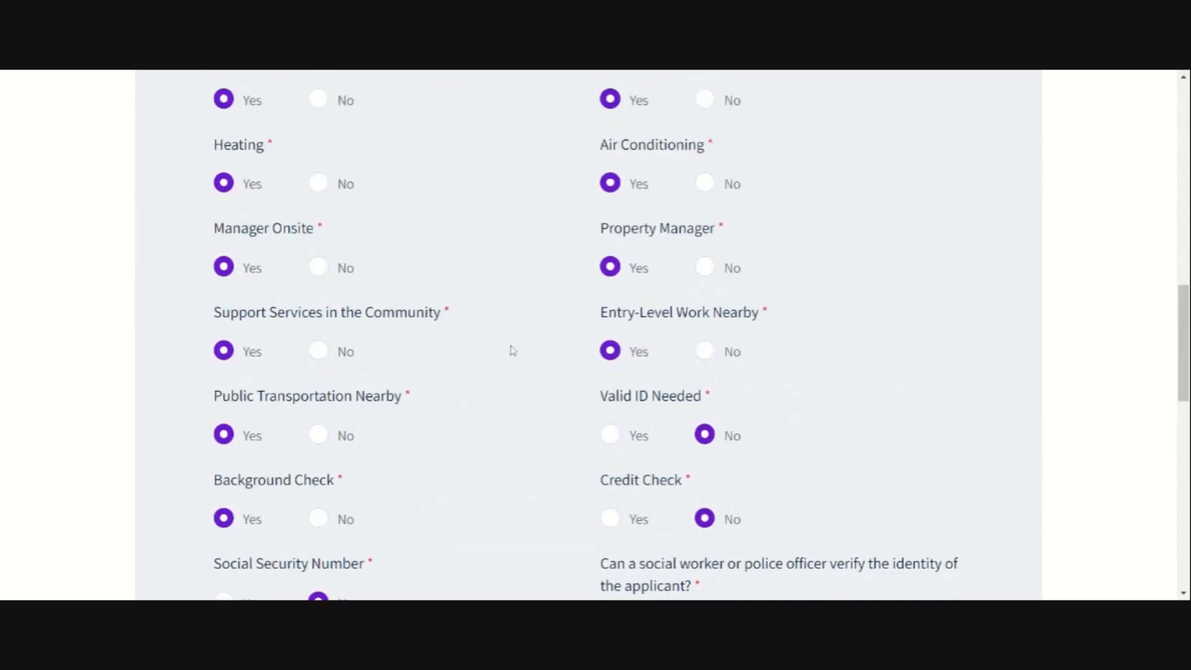
{"action": "scroll", "coordinate": [513, 352], "scroll_direction": "up", "scroll_amount": 1}
{"action": "scroll", "coordinate": [513, 352], "scroll_direction": "up", "scroll_amount": 2}
{"action": "scroll", "coordinate": [512, 352], "scroll_direction": "up", "scroll_amount": 1}
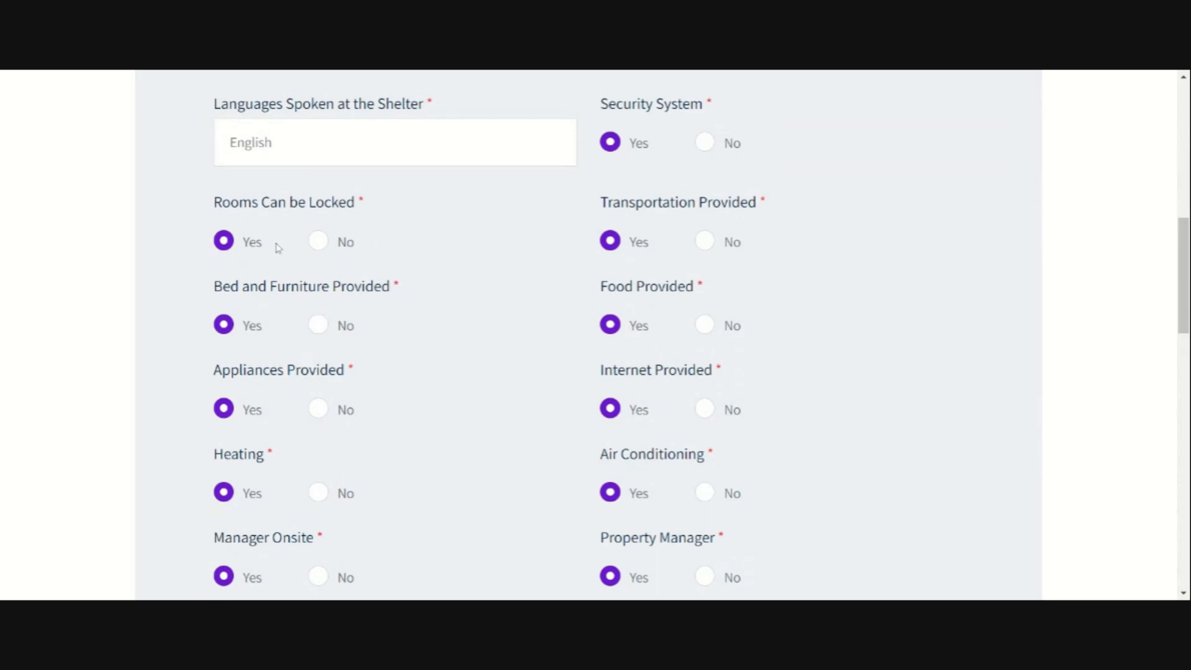
{"action": "scroll", "coordinate": [470, 378], "scroll_direction": "down", "scroll_amount": 3}
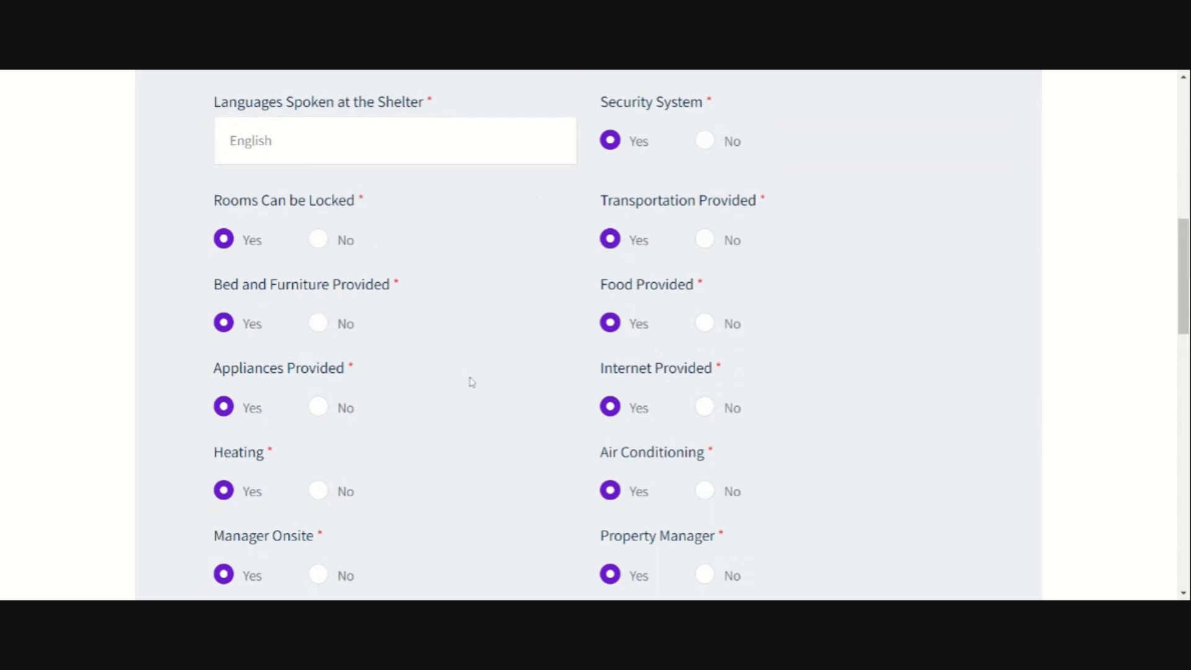
{"action": "scroll", "coordinate": [467, 385], "scroll_direction": "down", "scroll_amount": 4}
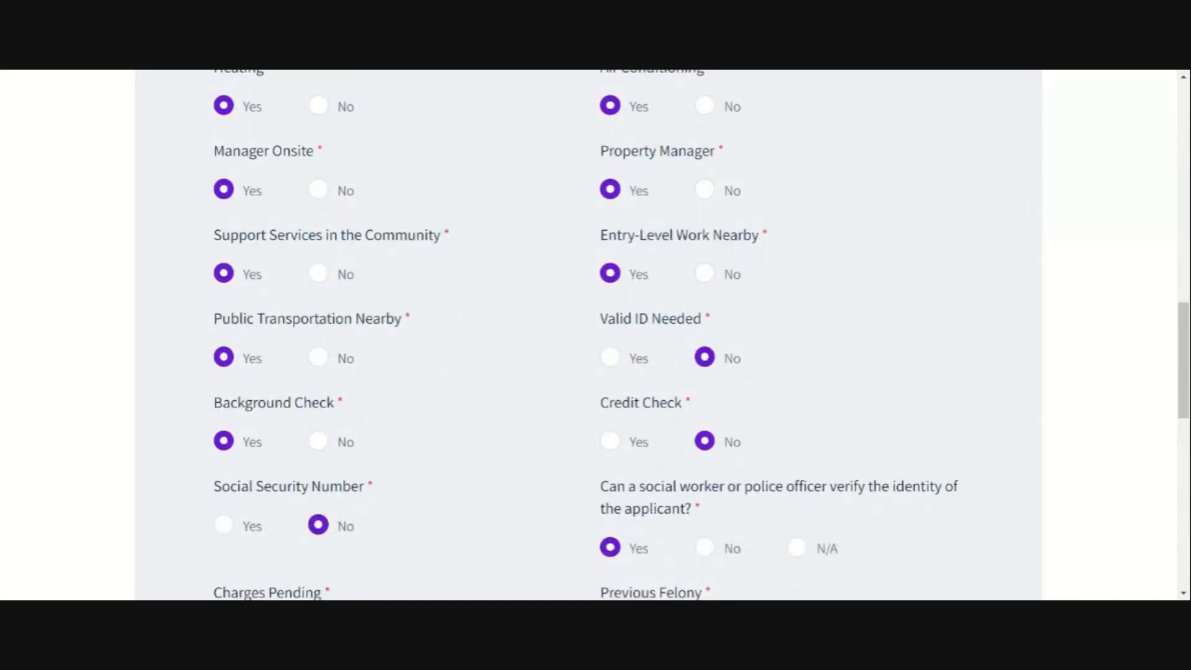
{"action": "scroll", "coordinate": [467, 386], "scroll_direction": "down", "scroll_amount": 5}
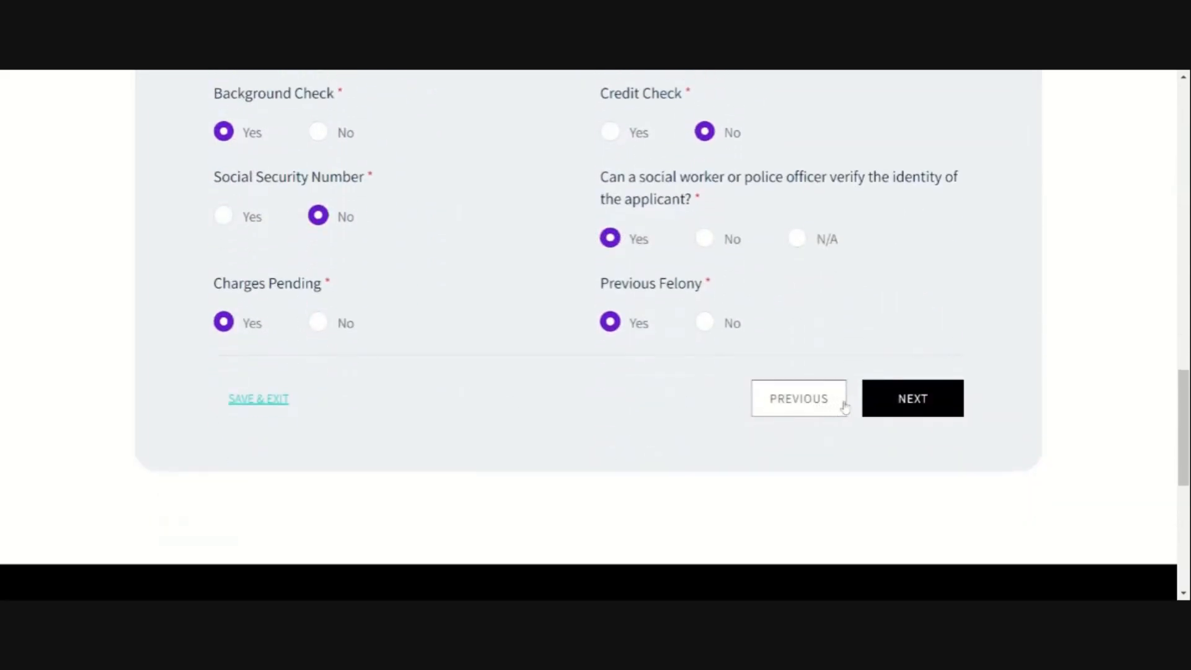
{"action": "scroll", "coordinate": [813, 385], "scroll_direction": "down", "scroll_amount": 7}
{"action": "scroll", "coordinate": [441, 311], "scroll_direction": "up", "scroll_amount": 15}
{"action": "scroll", "coordinate": [446, 320], "scroll_direction": "down", "scroll_amount": 5}
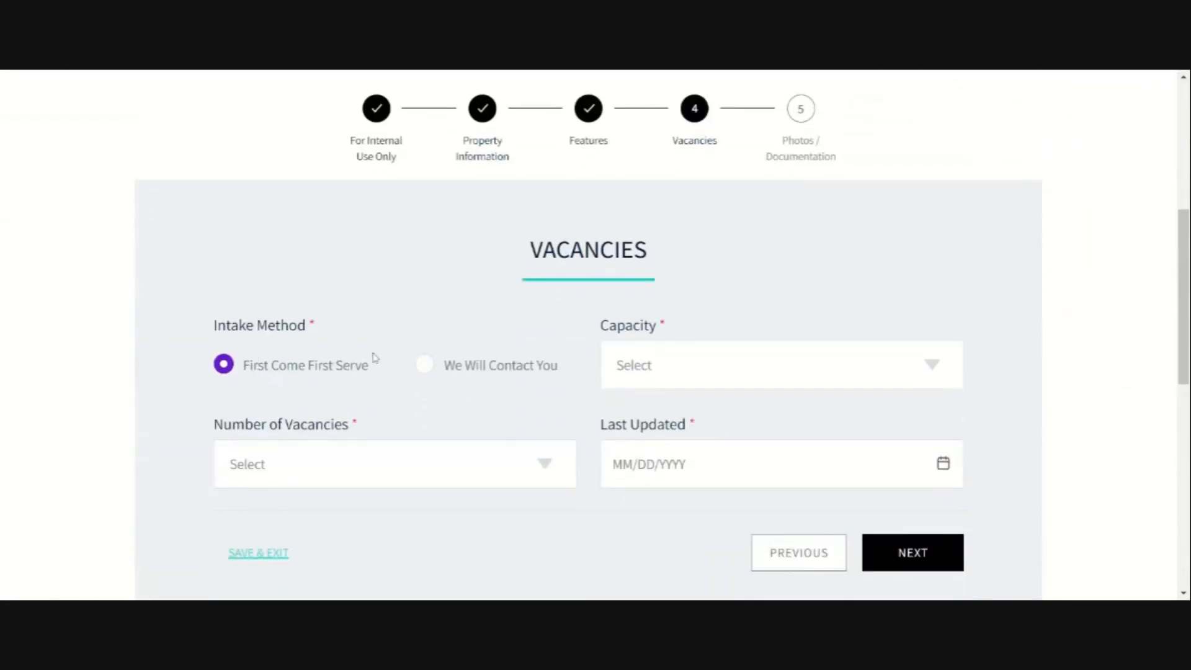
Step: Set intake to We Will Contact You, capacity 10, 1 vacancy, last updated 11/21/2023
{"action": "left_click", "coordinate": [426, 366]}
{"action": "left_click", "coordinate": [651, 167]}
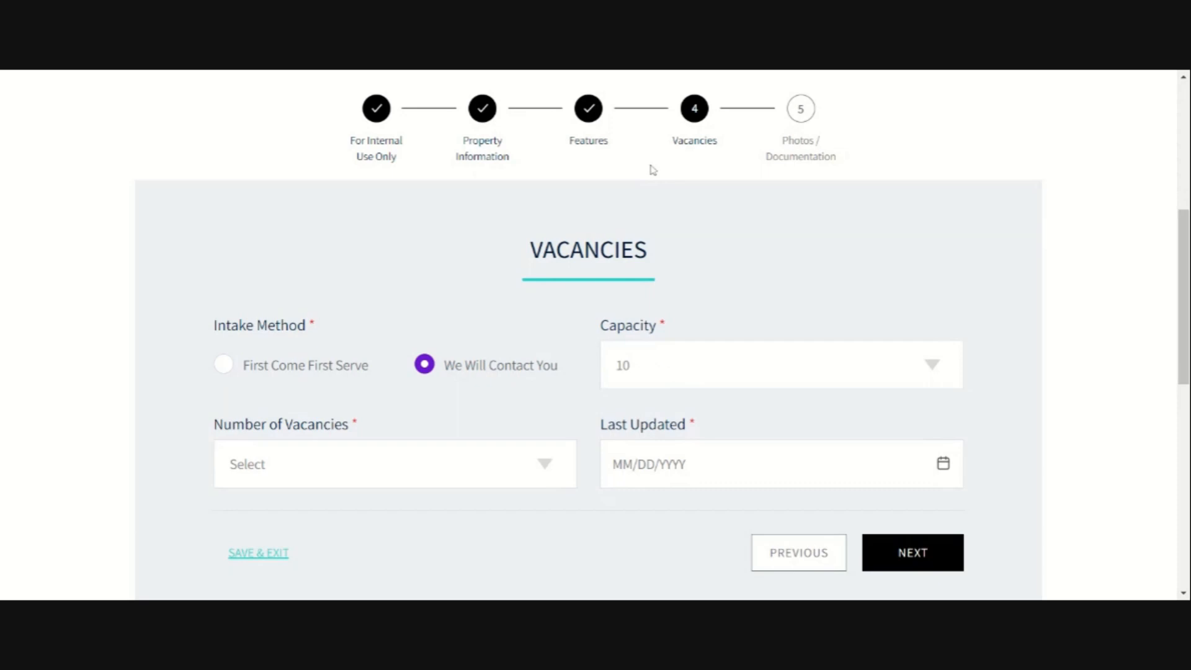
{"action": "left_click", "coordinate": [316, 474]}
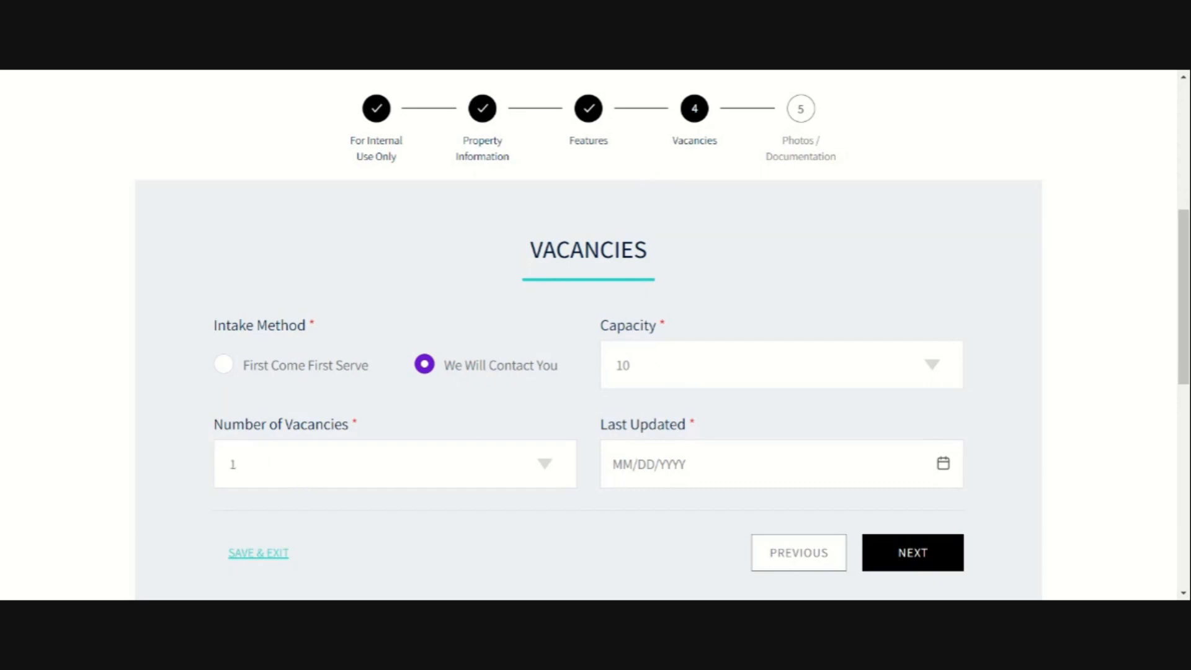
{"action": "left_click", "coordinate": [696, 467]}
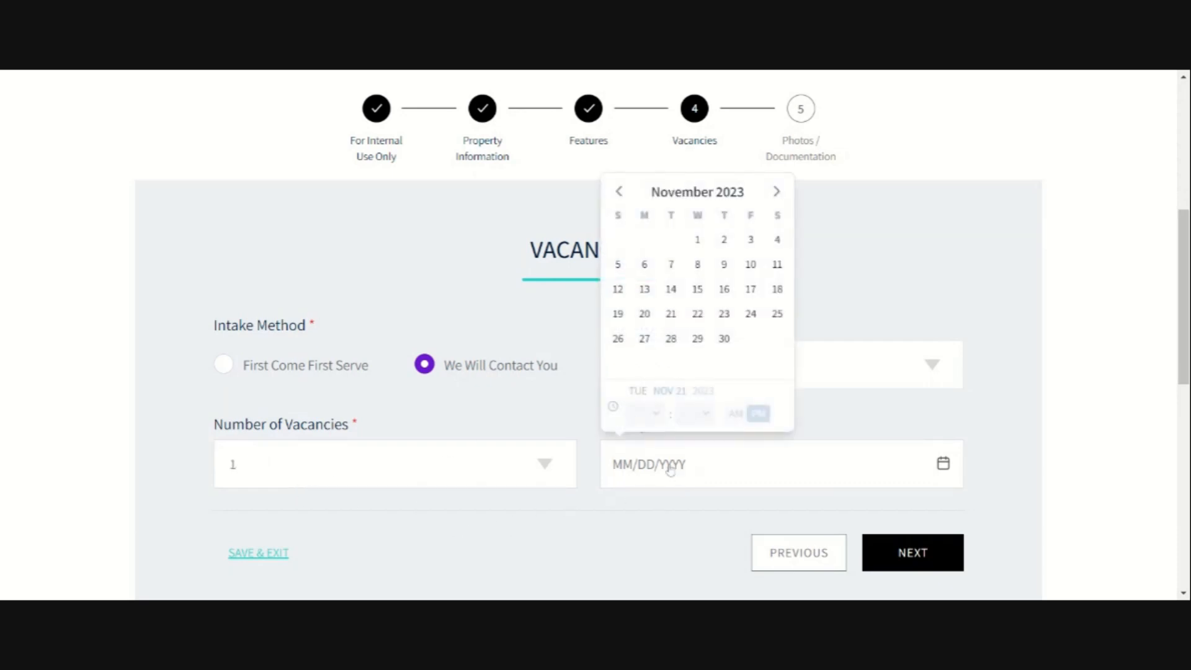
{"action": "left_click", "coordinate": [675, 316]}
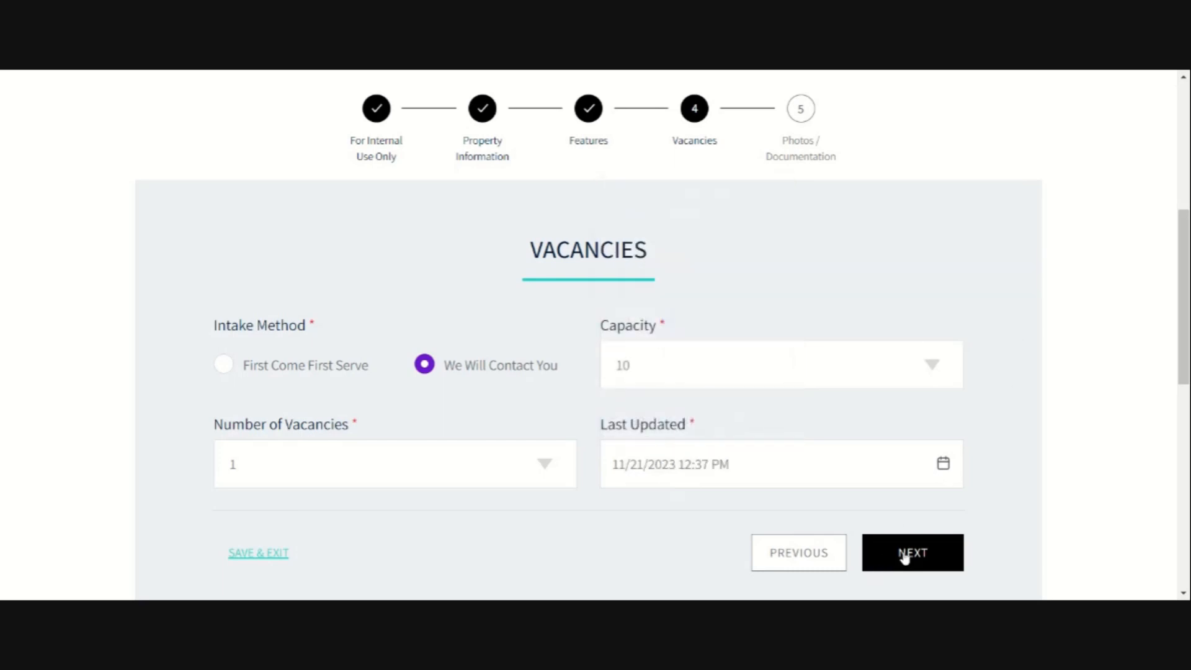
{"action": "left_click", "coordinate": [906, 556]}
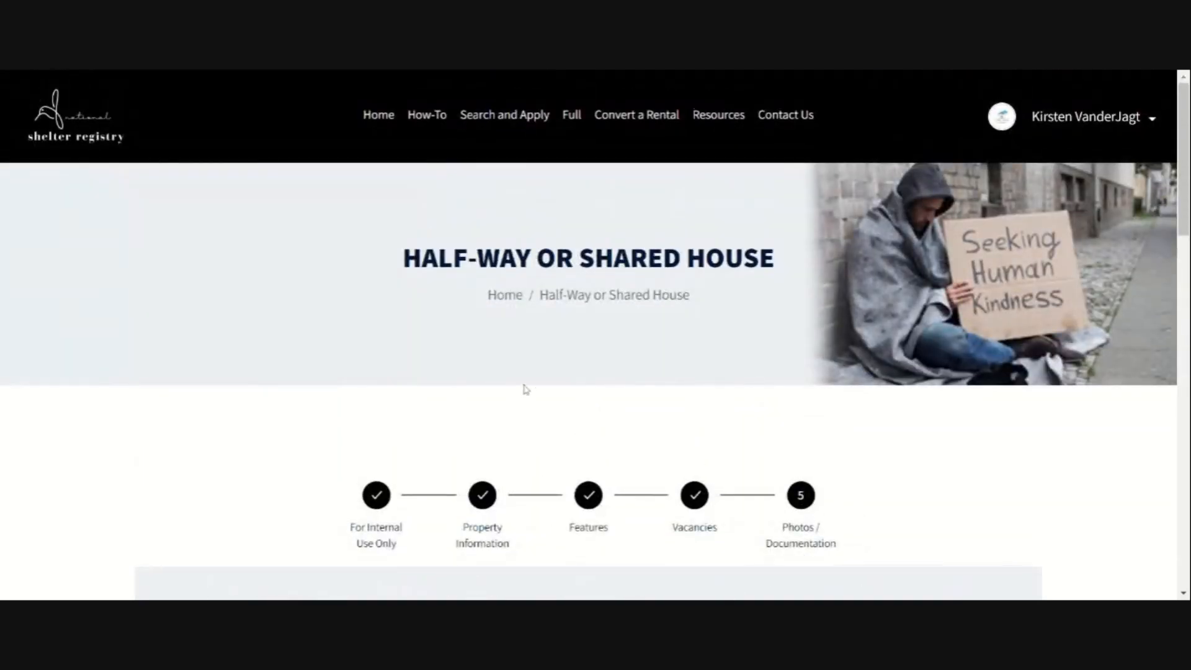
{"action": "scroll", "coordinate": [527, 391], "scroll_direction": "down", "scroll_amount": 9}
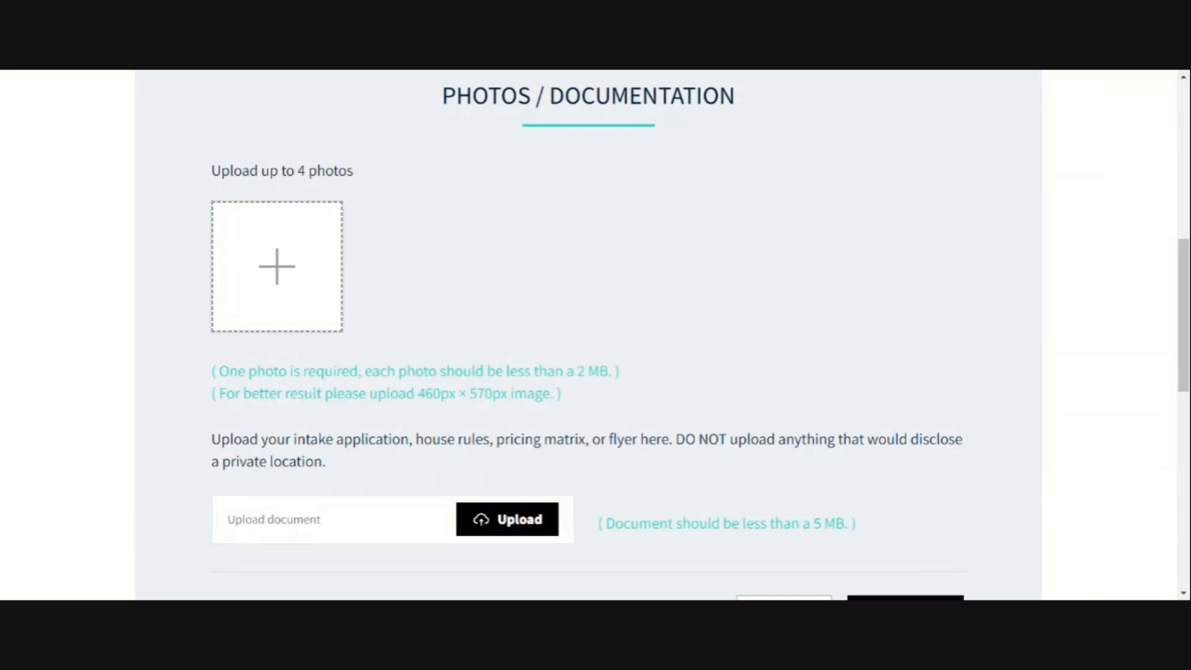
{"action": "left_click_drag", "start_coordinate": [219, 393], "coordinate": [554, 394]}
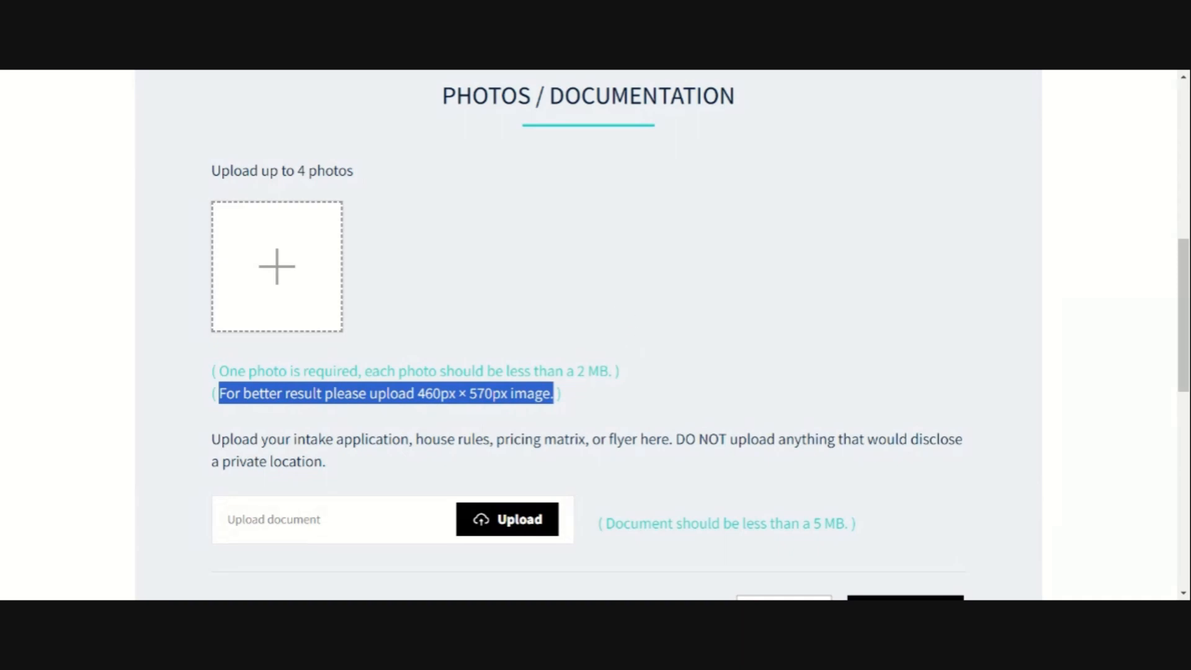
{"action": "left_click", "coordinate": [616, 320]}
{"action": "scroll", "coordinate": [614, 327], "scroll_direction": "down", "scroll_amount": 3}
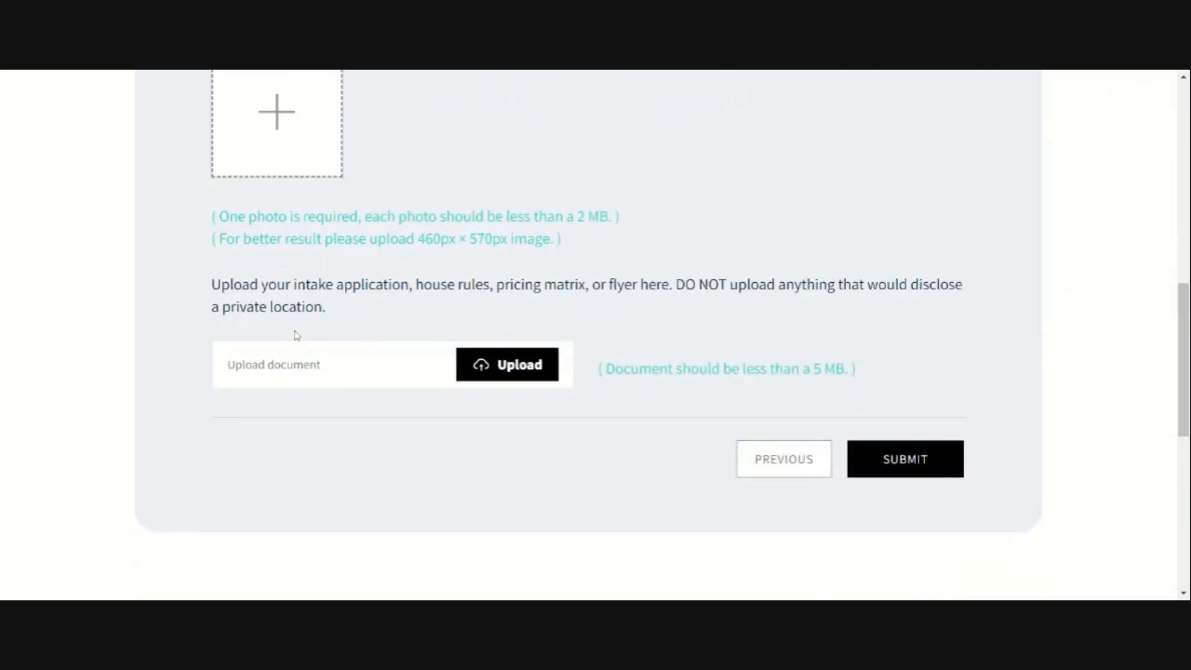
{"action": "left_click_drag", "start_coordinate": [211, 284], "coordinate": [959, 309]}
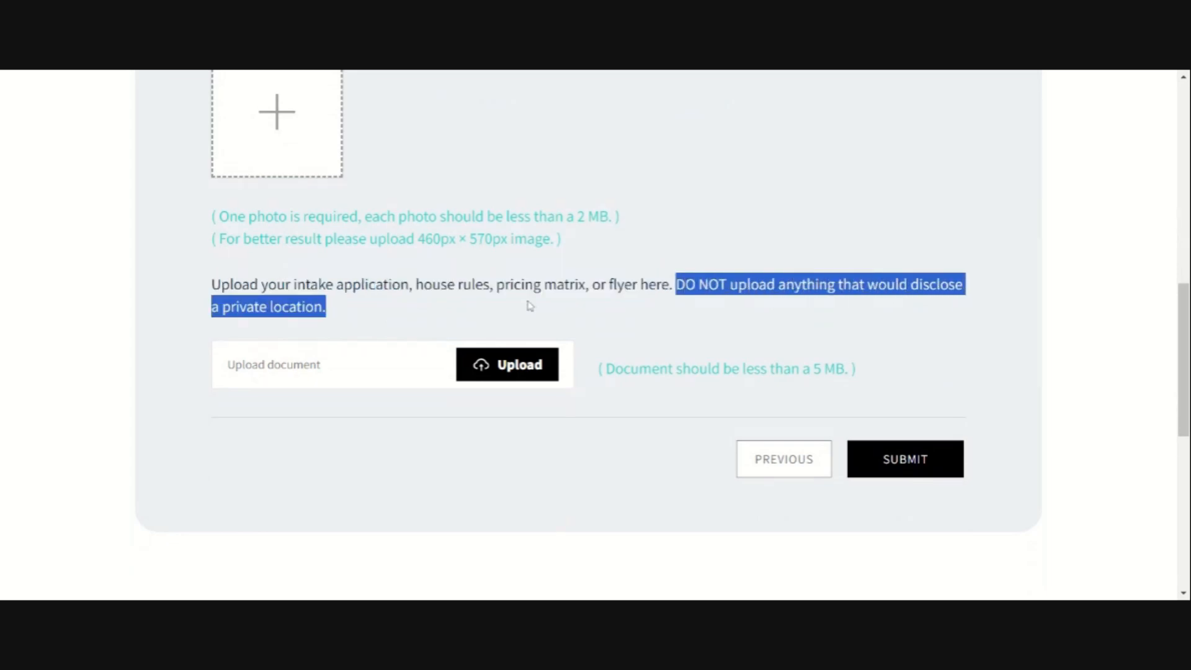
{"action": "scroll", "coordinate": [496, 342], "scroll_direction": "up", "scroll_amount": 1}
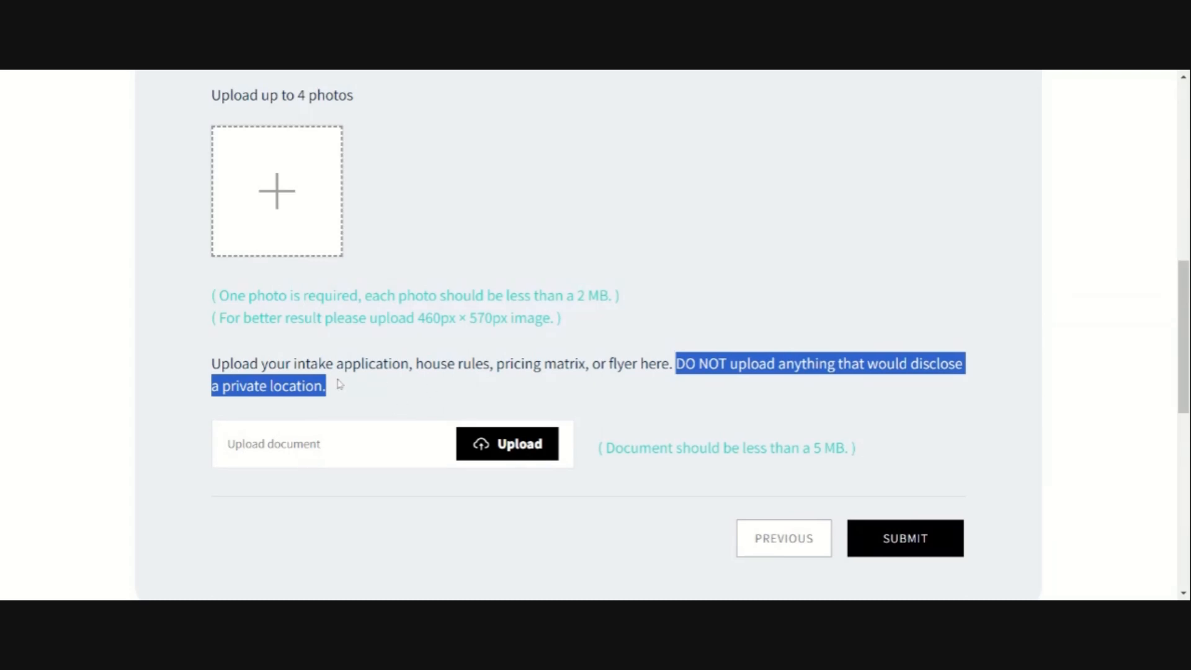
Step: Attach a living-room photo of the house and submit the listing
{"action": "scroll", "coordinate": [340, 385], "scroll_direction": "up", "scroll_amount": 3}
{"action": "left_click", "coordinate": [291, 355]}
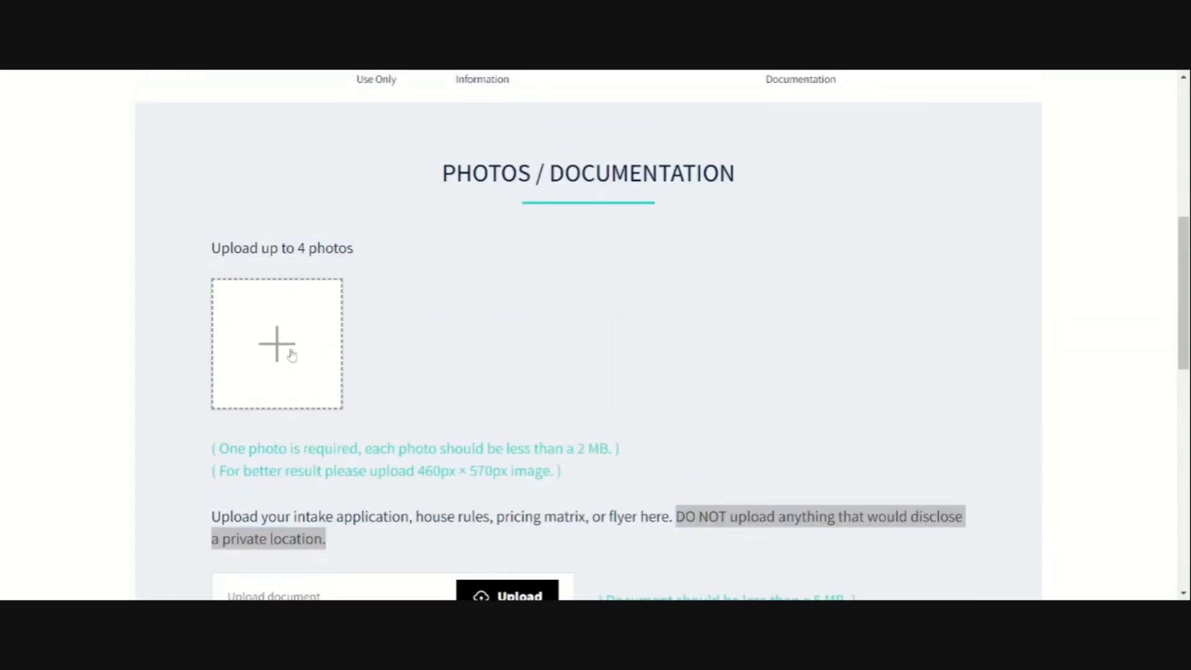
{"action": "scroll", "coordinate": [612, 364], "scroll_direction": "down", "scroll_amount": 5}
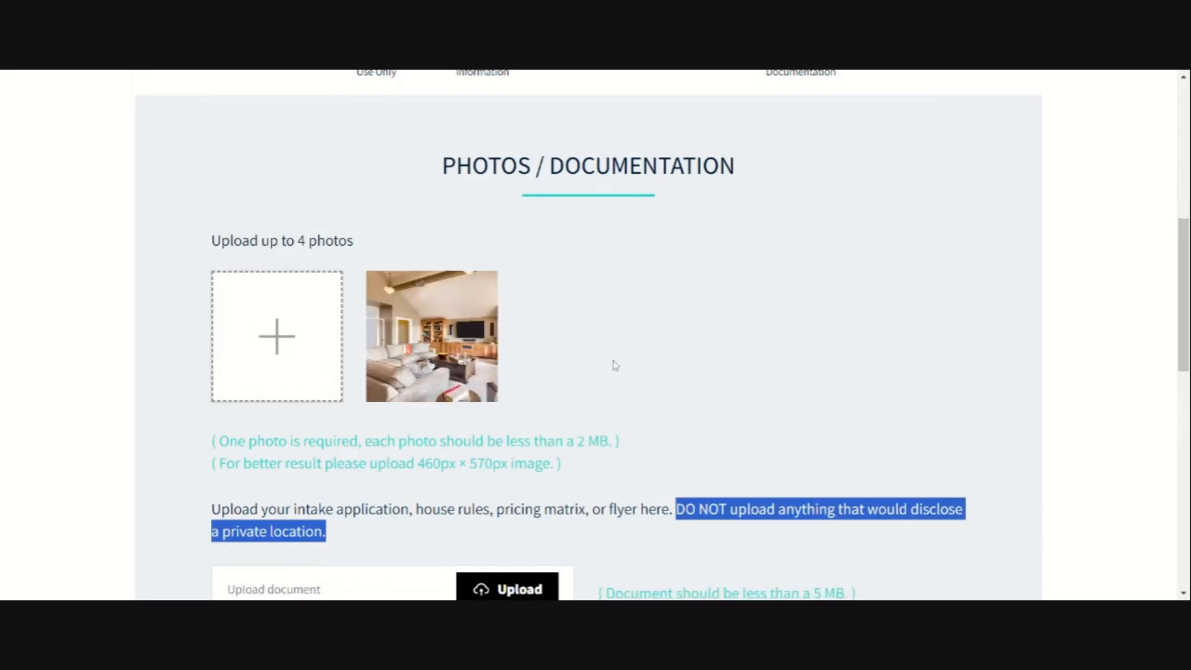
{"action": "left_click", "coordinate": [871, 458]}
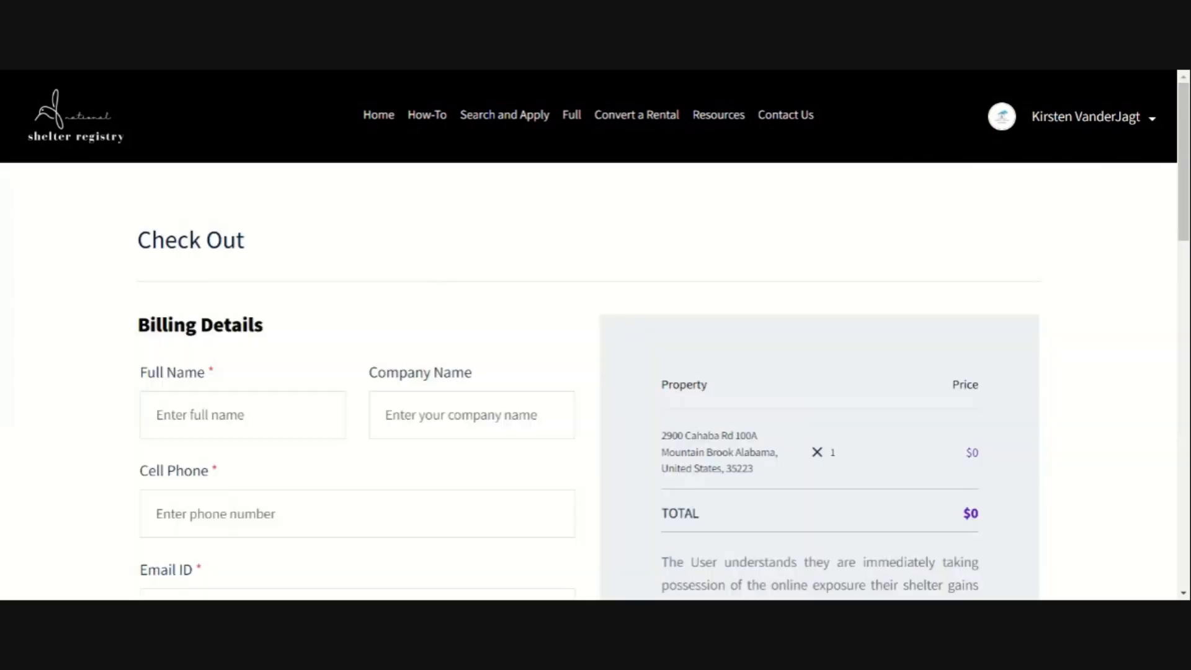
Step: Scroll through the Check Out page to review the new shelter property's $0 total
{"action": "scroll", "coordinate": [524, 335], "scroll_direction": "down", "scroll_amount": 3}
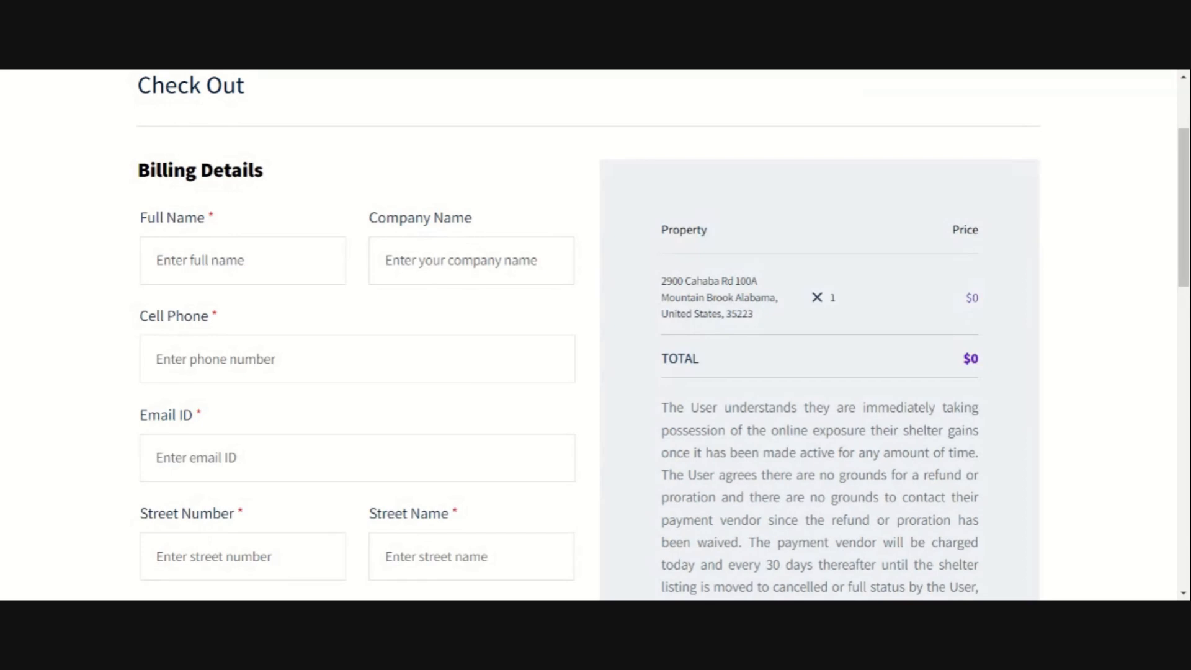
{"action": "scroll", "coordinate": [525, 394], "scroll_direction": "down", "scroll_amount": 1}
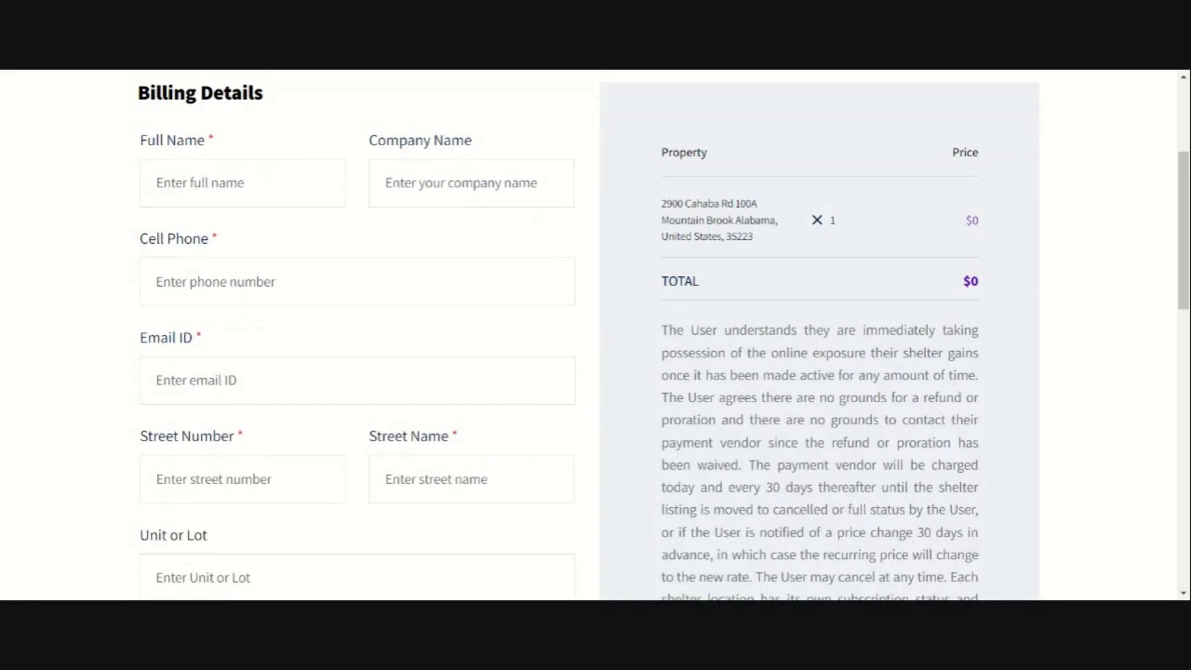
{"action": "scroll", "coordinate": [663, 338], "scroll_direction": "down", "scroll_amount": 1}
{"action": "scroll", "coordinate": [490, 375], "scroll_direction": "down", "scroll_amount": 3}
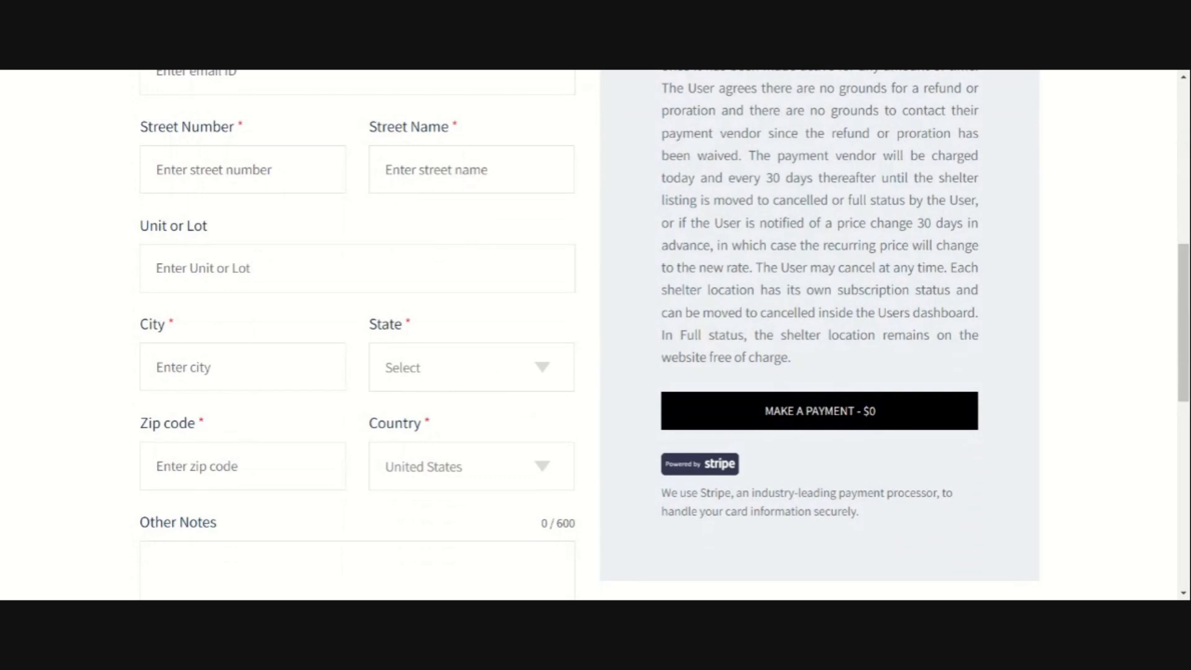
{"action": "scroll", "coordinate": [484, 376], "scroll_direction": "up", "scroll_amount": 5}
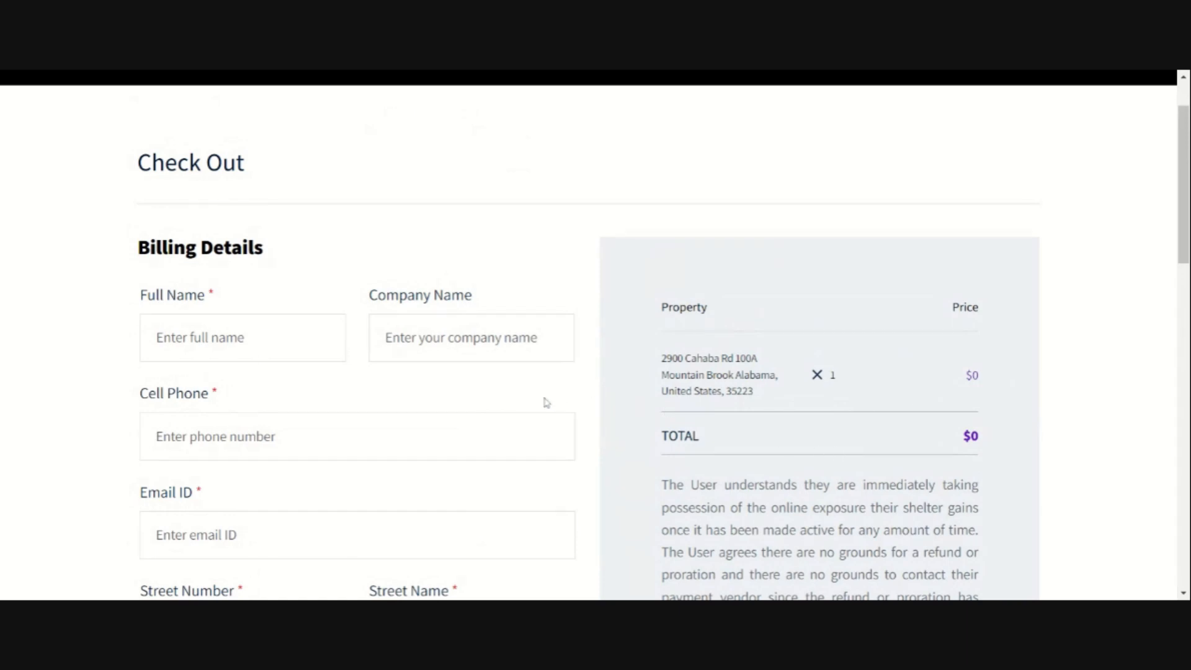
{"action": "scroll", "coordinate": [546, 403], "scroll_direction": "down", "scroll_amount": 6}
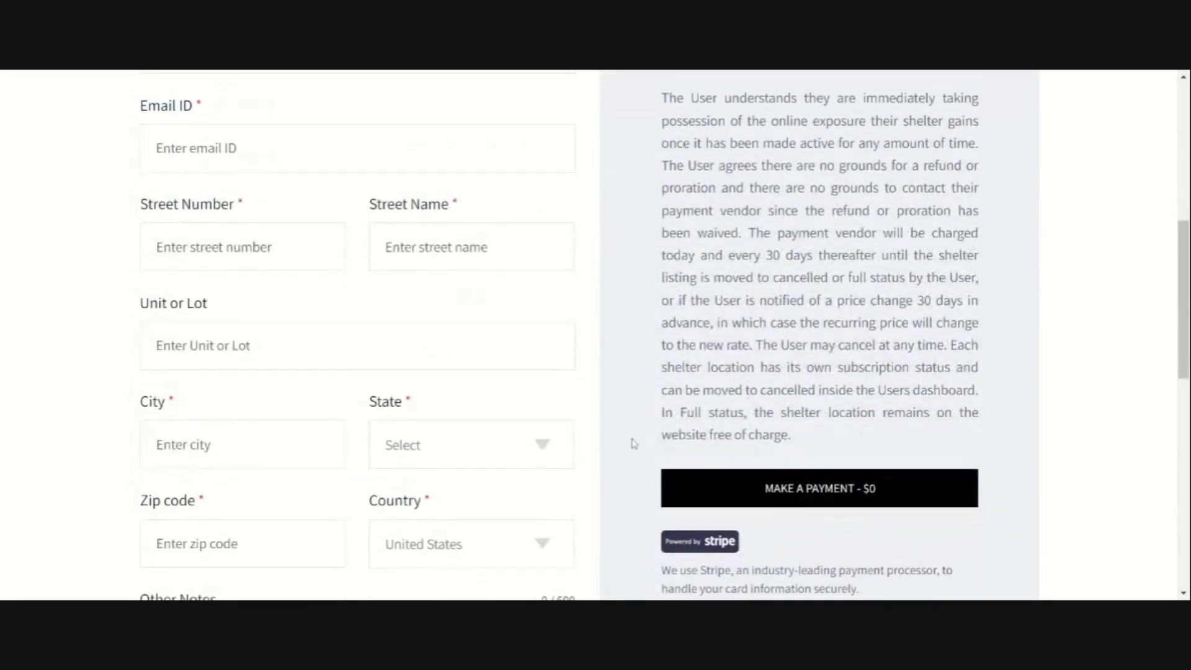
{"action": "scroll", "coordinate": [633, 443], "scroll_direction": "up", "scroll_amount": 5}
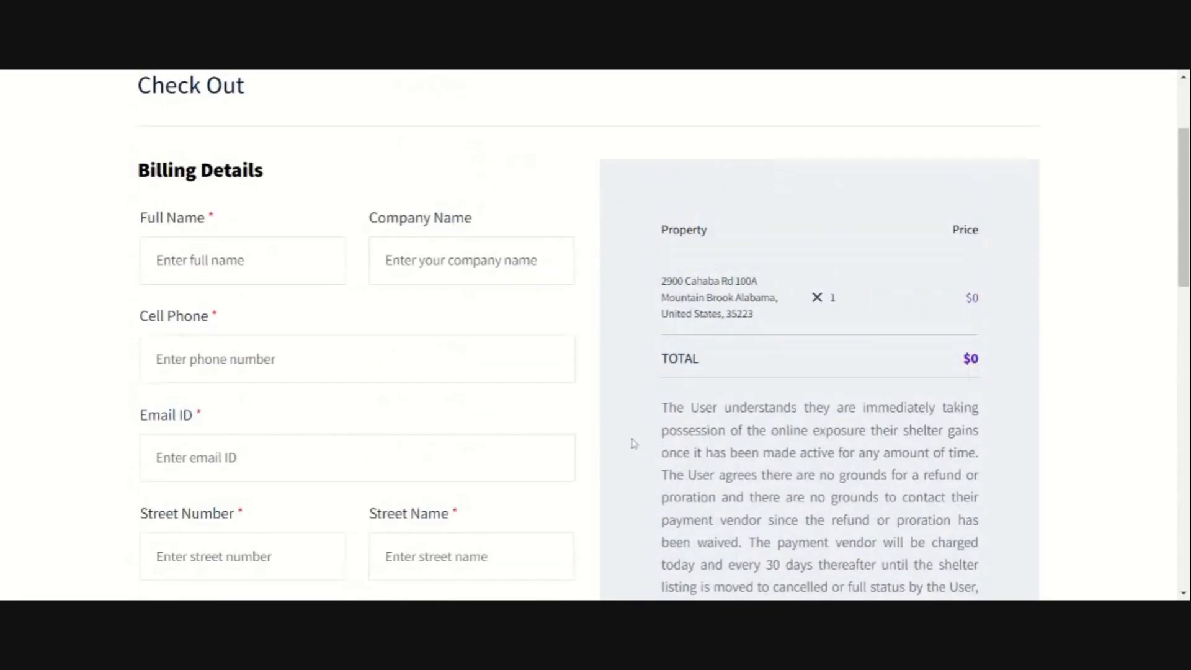
{"action": "scroll", "coordinate": [632, 443], "scroll_direction": "up", "scroll_amount": 3}
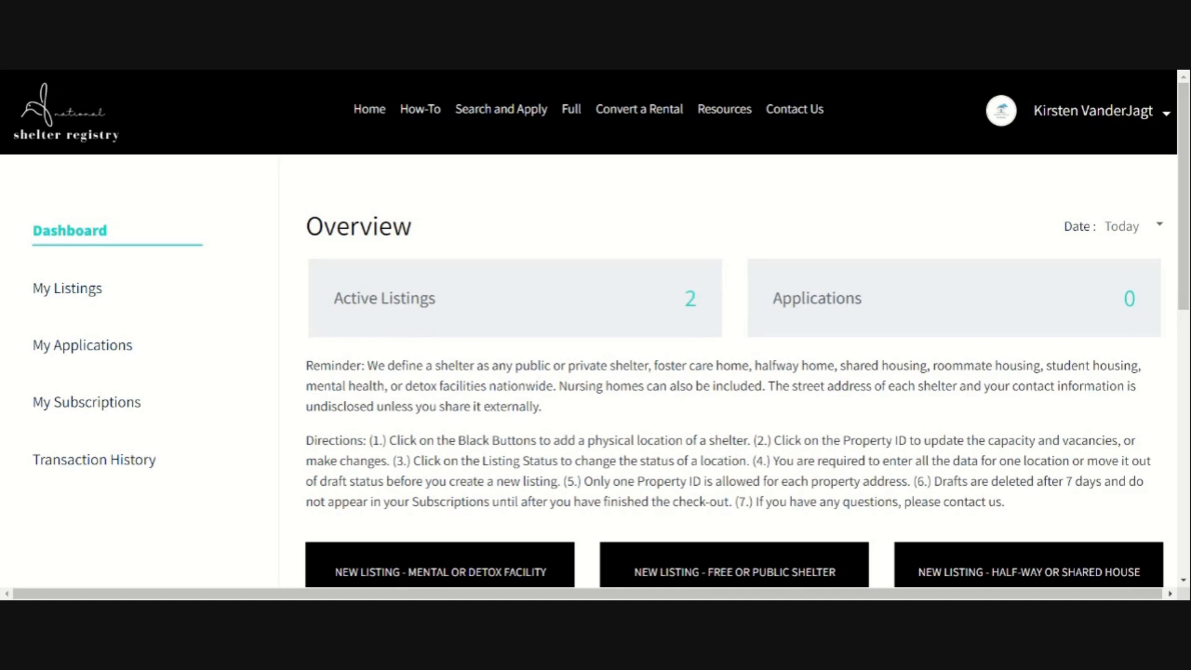
Step: In My Listings, check the new listing's Active ($) status and open listing 241408
{"action": "left_click", "coordinate": [96, 296]}
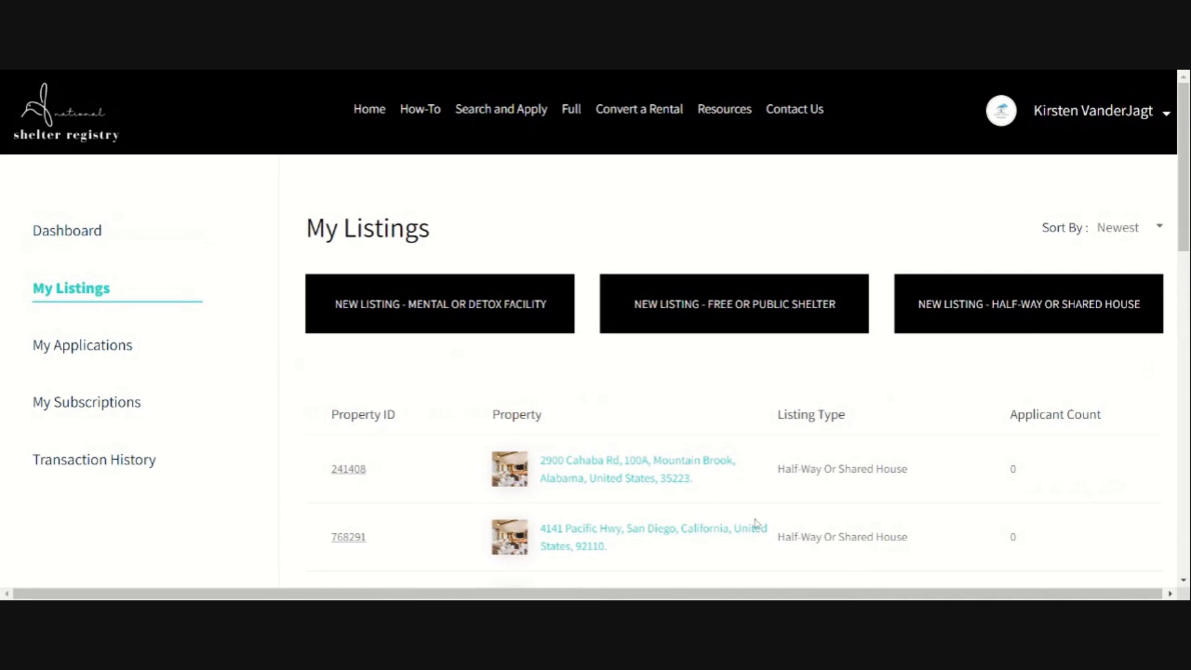
{"action": "left_click_drag", "start_coordinate": [975, 594], "coordinate": [1017, 595]}
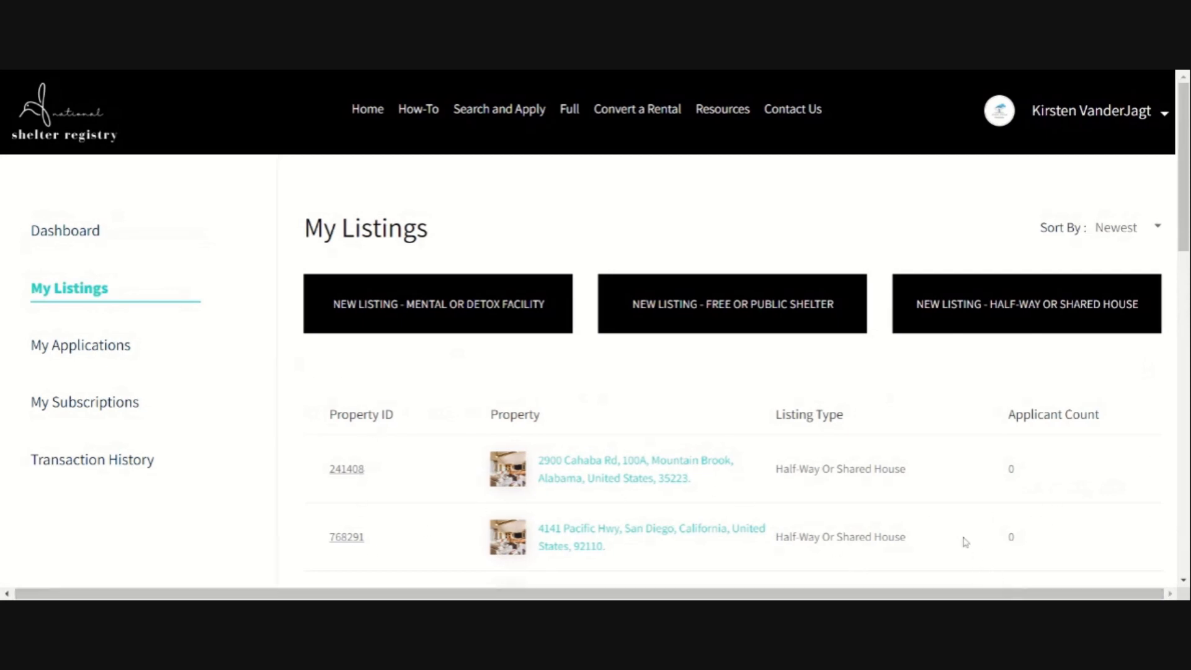
{"action": "key", "text": "ctrl+minus"}
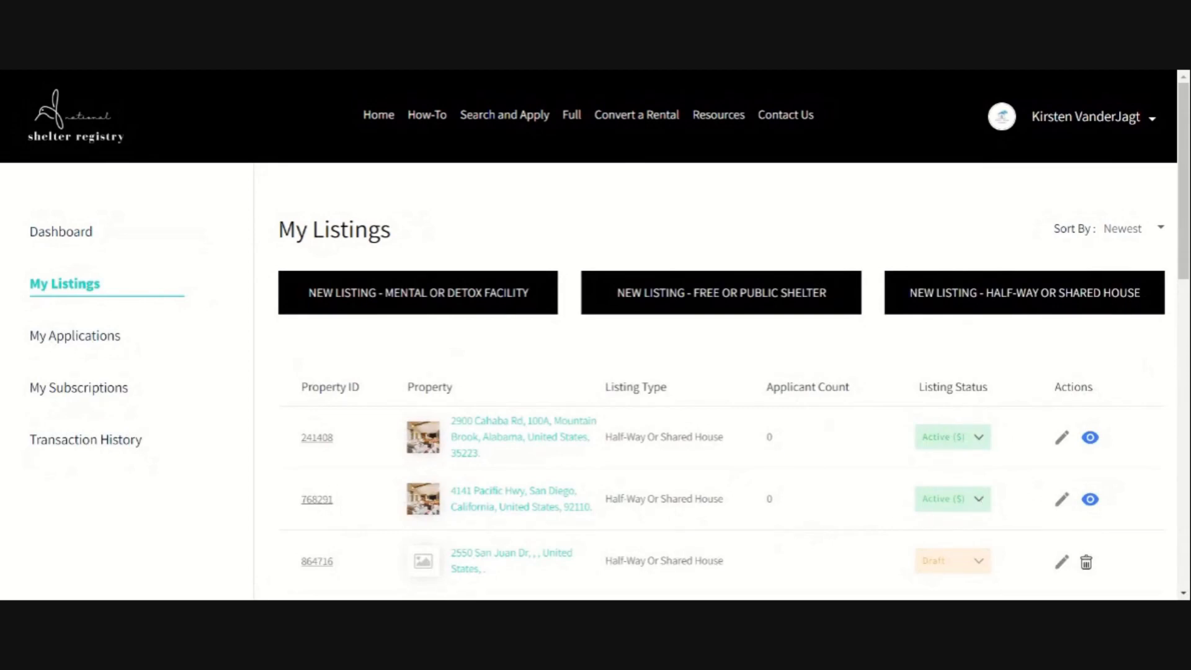
{"action": "left_click", "coordinate": [981, 443]}
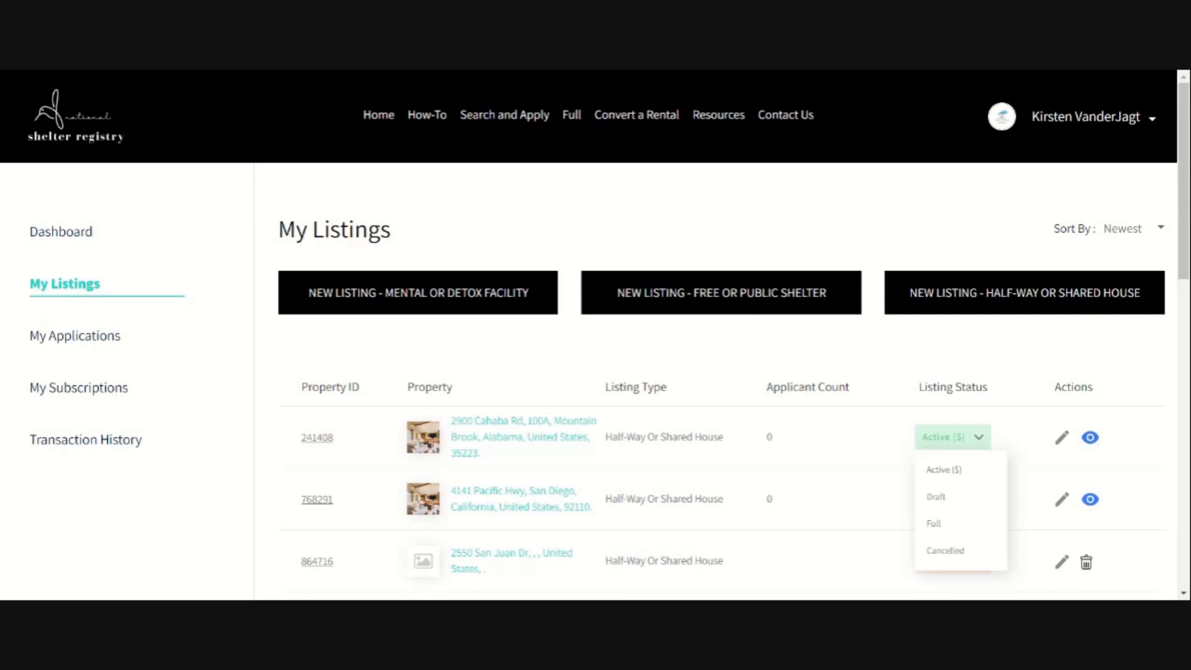
{"action": "left_click", "coordinate": [317, 438]}
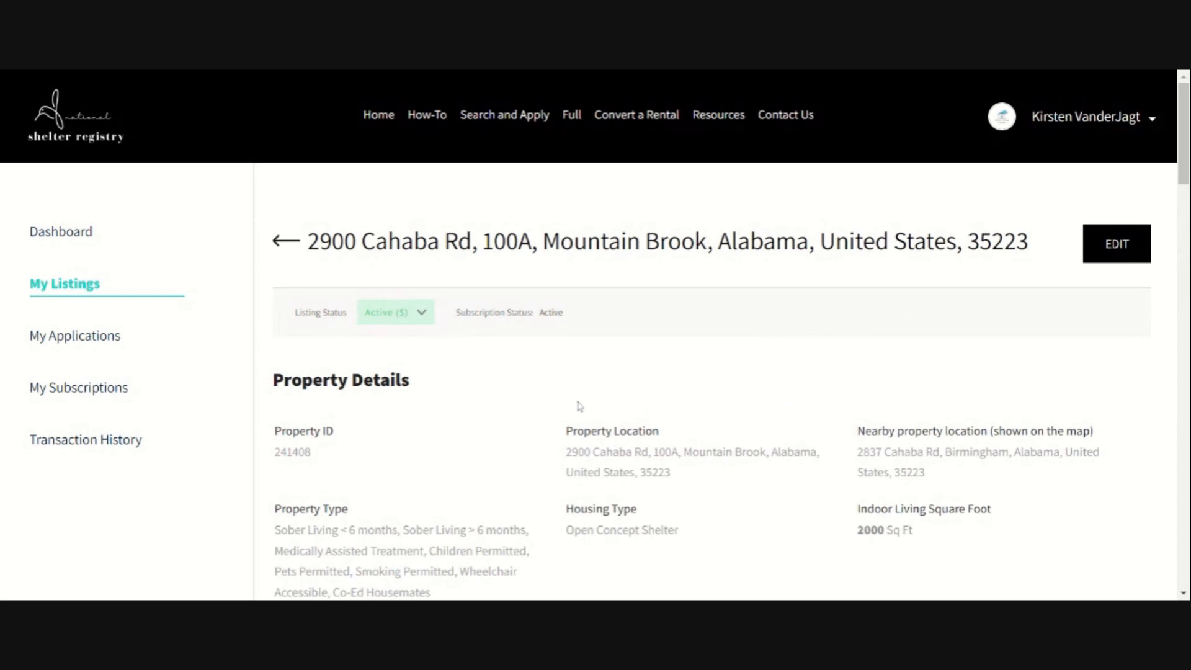
Step: Go to Search and Apply to find House of Angels listed in Mountain Brook
{"action": "left_click", "coordinate": [504, 116]}
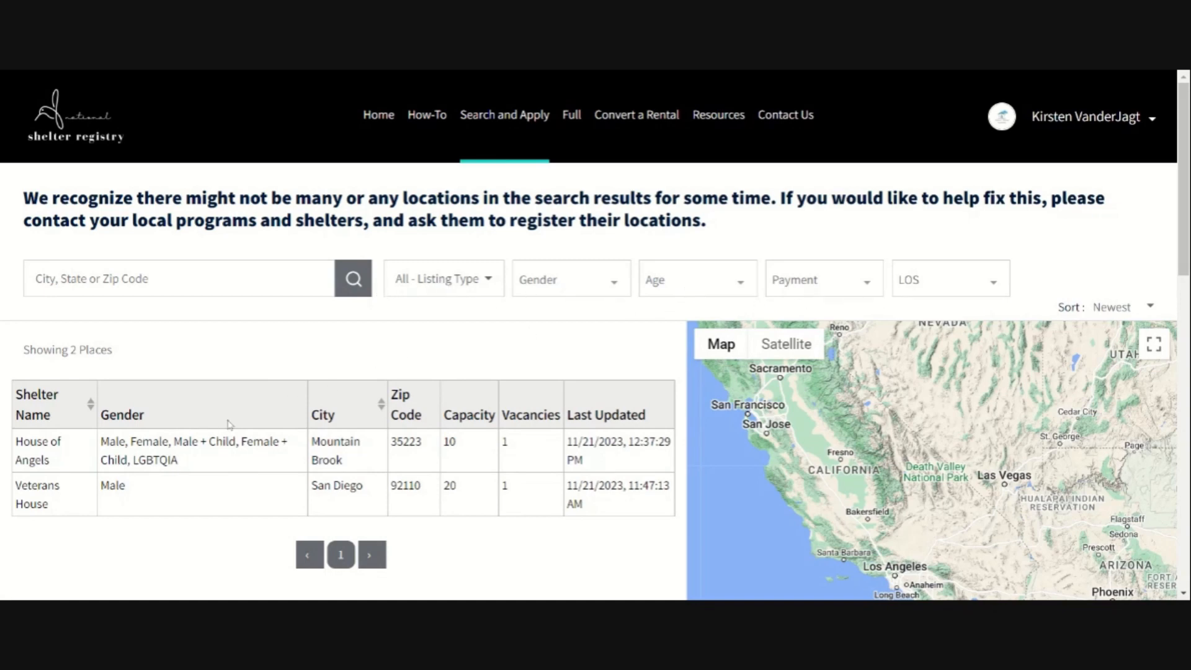
{"action": "left_click", "coordinate": [199, 463]}
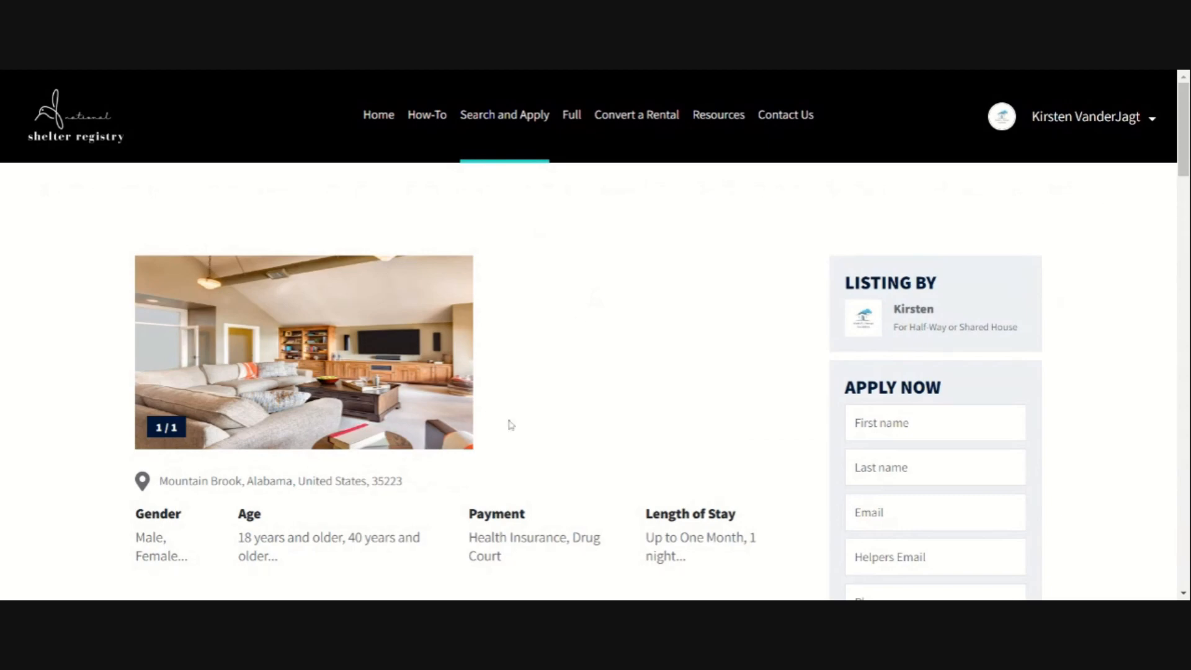
{"action": "scroll", "coordinate": [564, 414], "scroll_direction": "down", "scroll_amount": 4}
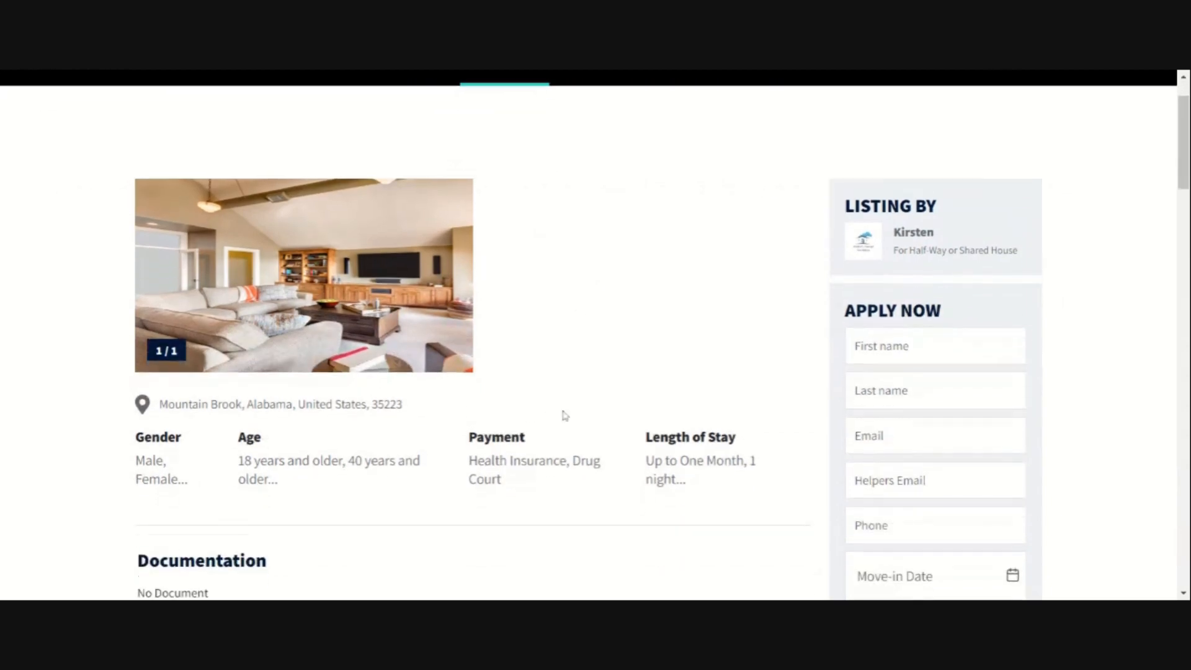
{"action": "scroll", "coordinate": [564, 417], "scroll_direction": "down", "scroll_amount": 6}
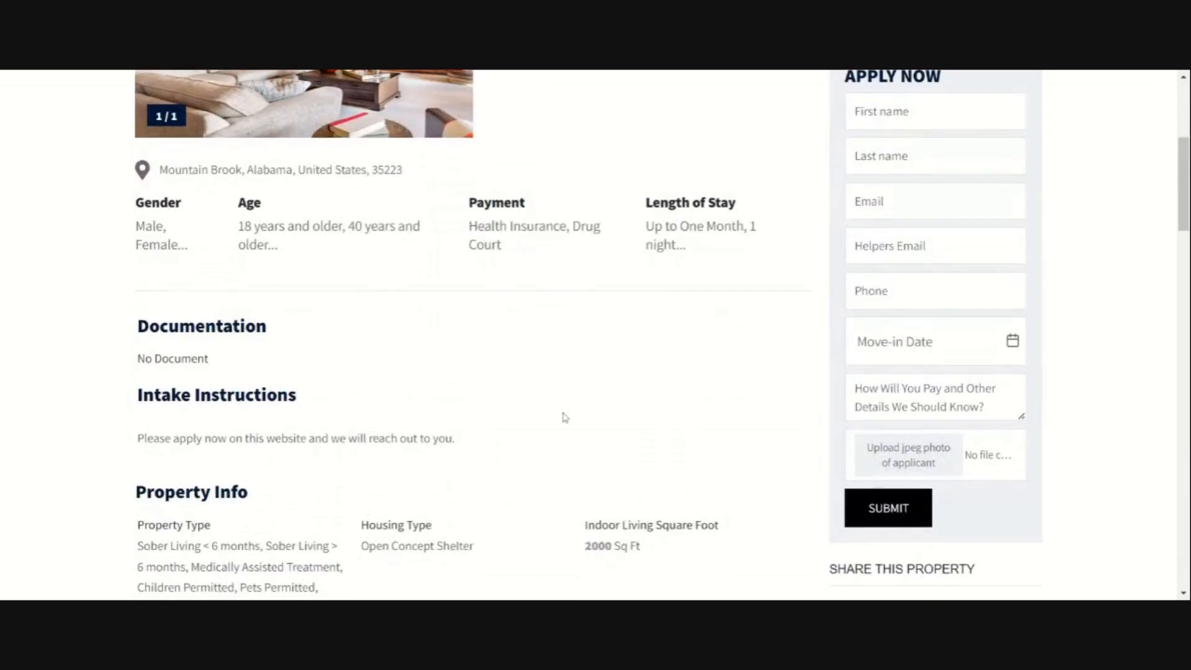
{"action": "scroll", "coordinate": [563, 417], "scroll_direction": "down", "scroll_amount": 10}
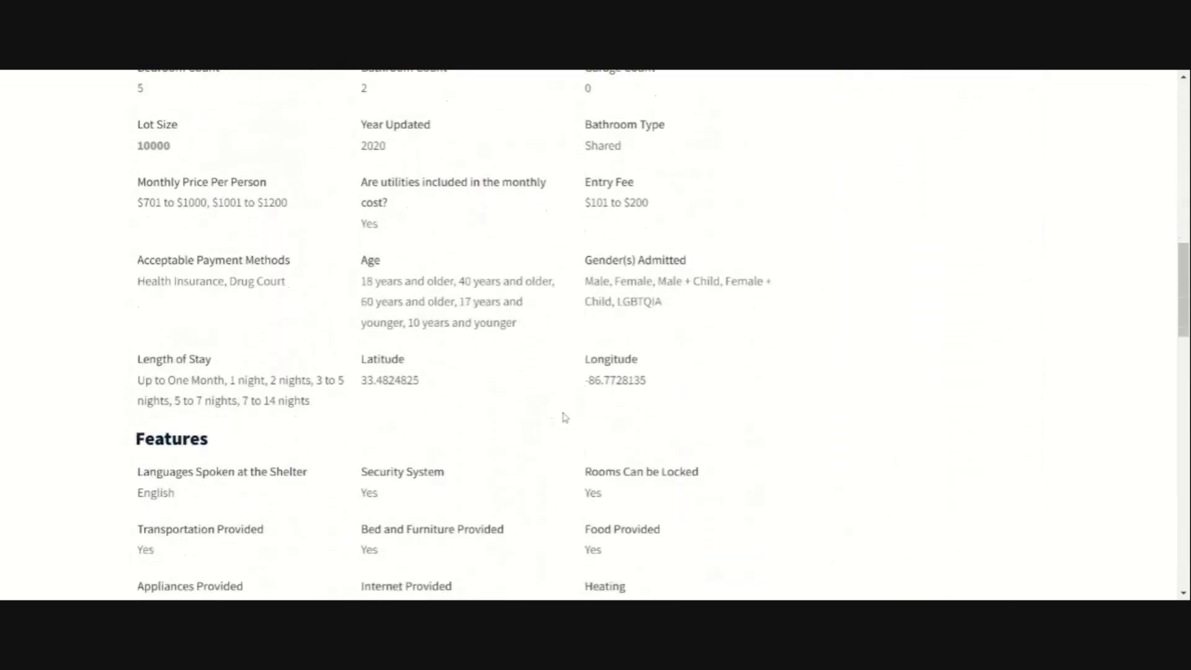
{"action": "scroll", "coordinate": [565, 417], "scroll_direction": "down", "scroll_amount": 6}
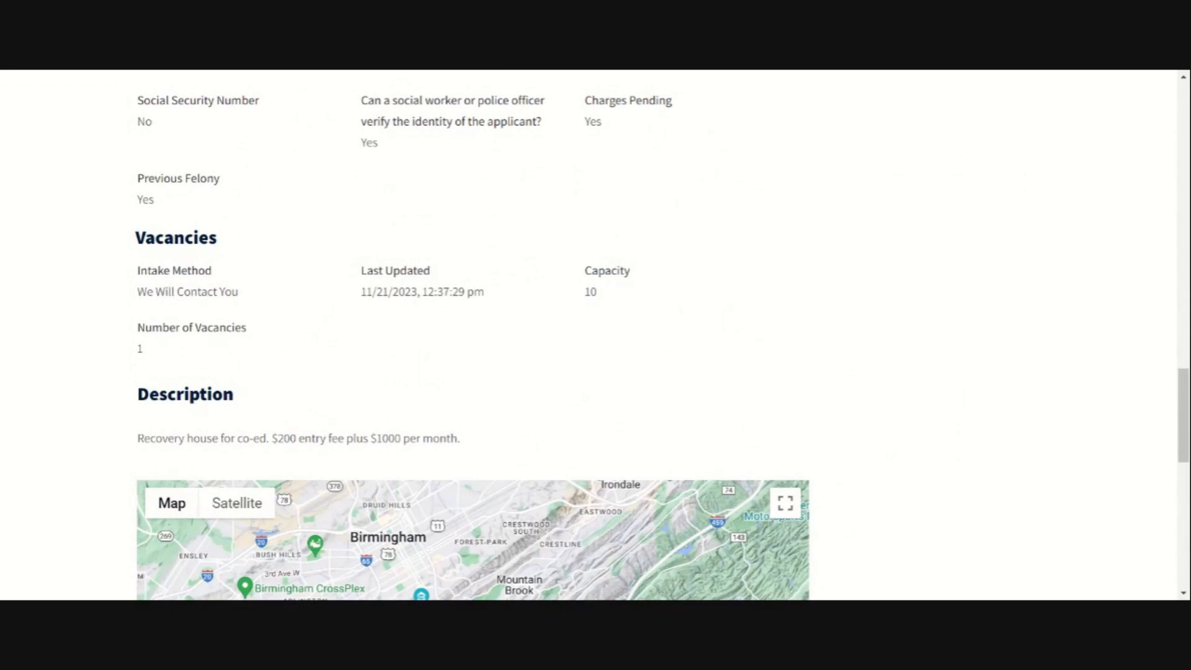
{"action": "scroll", "coordinate": [505, 436], "scroll_direction": "up", "scroll_amount": 5}
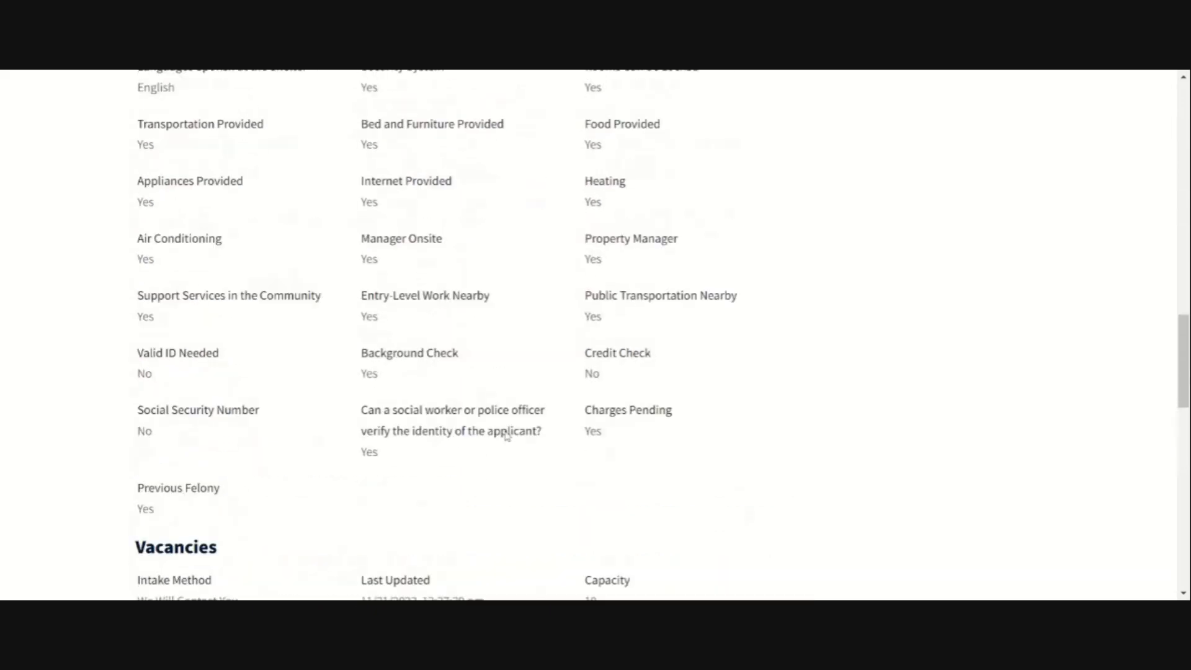
{"action": "scroll", "coordinate": [506, 436], "scroll_direction": "up", "scroll_amount": 15}
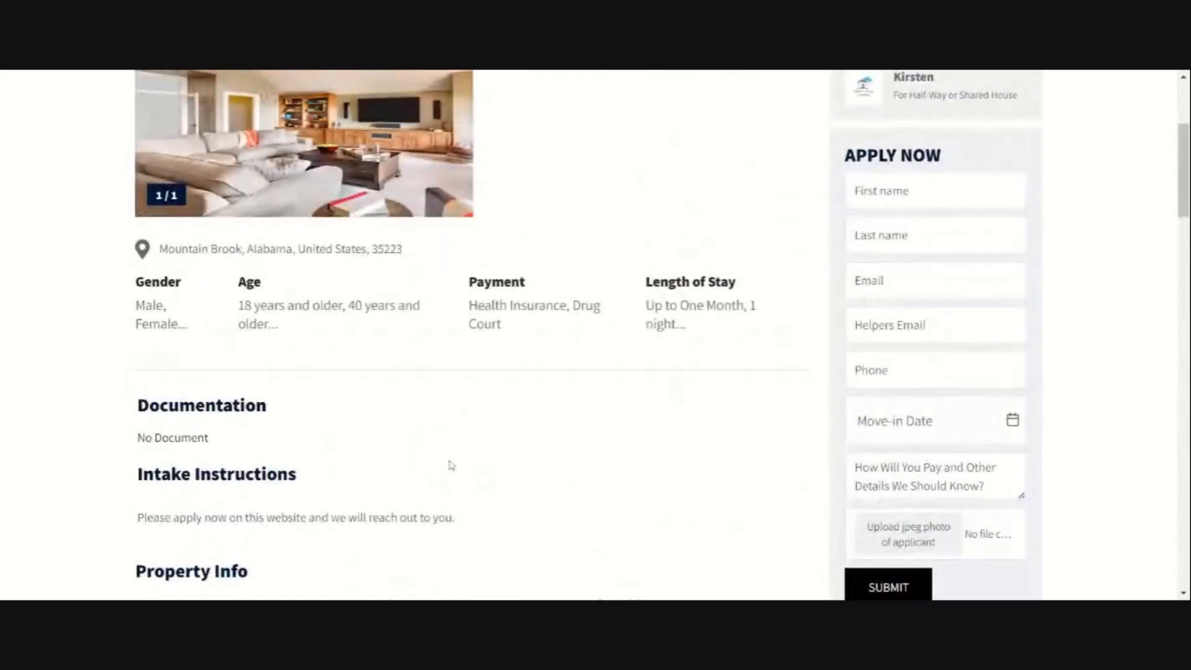
{"action": "scroll", "coordinate": [451, 465], "scroll_direction": "down", "scroll_amount": 1}
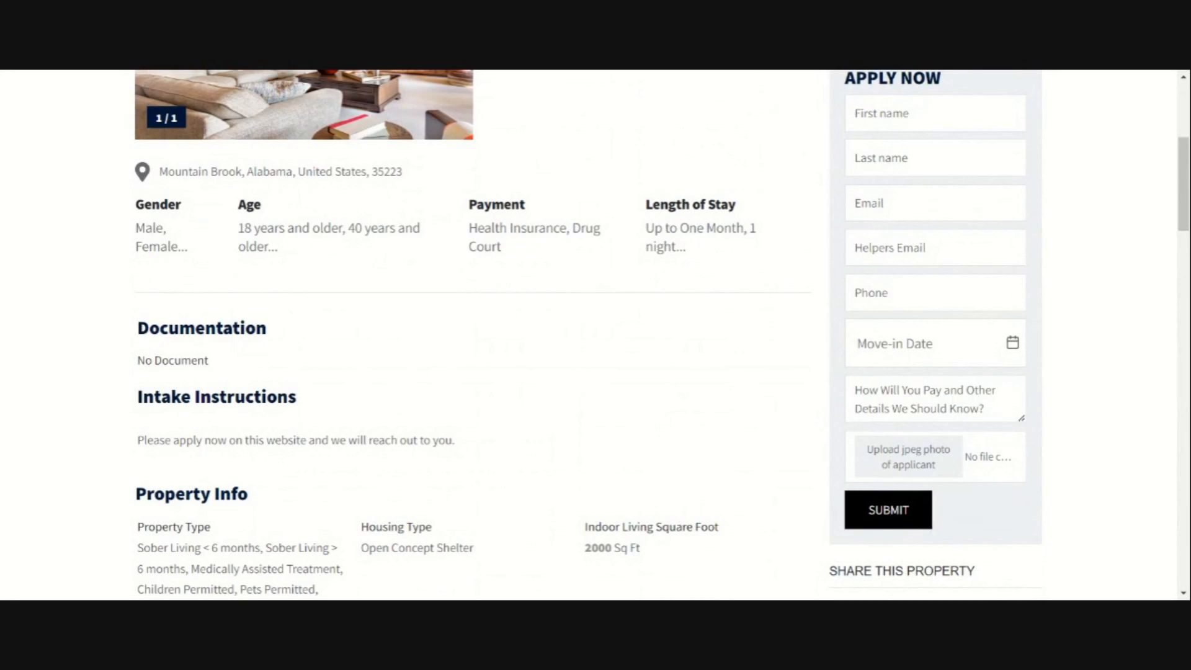
{"action": "scroll", "coordinate": [661, 334], "scroll_direction": "up", "scroll_amount": 1}
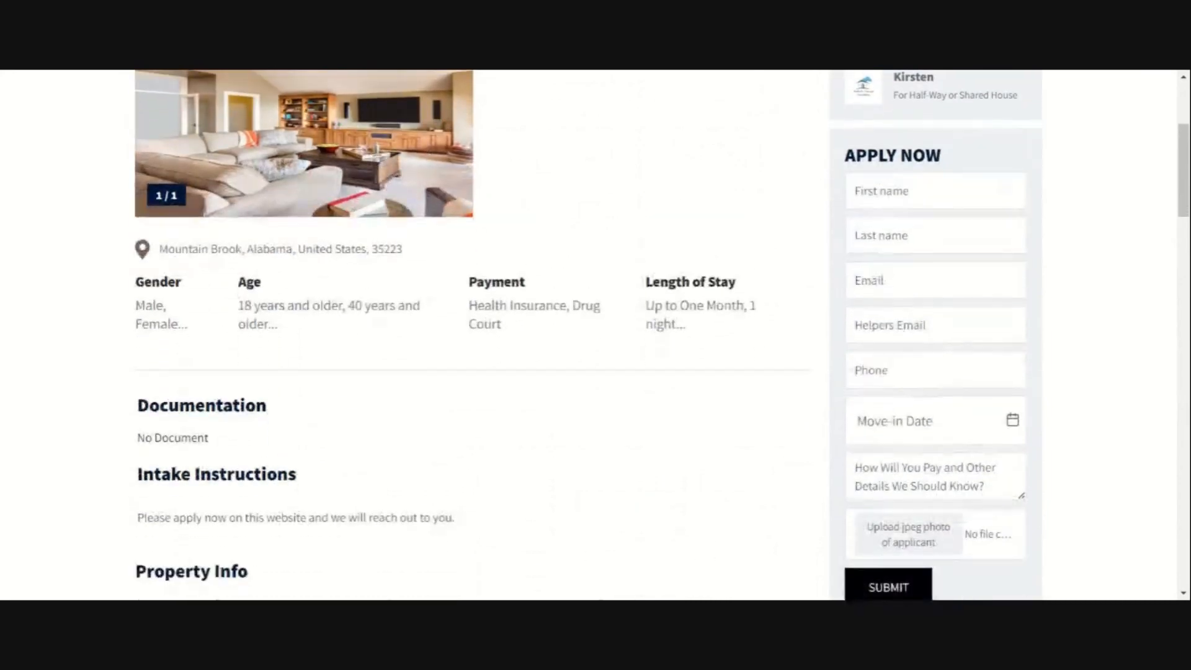
{"action": "scroll", "coordinate": [755, 349], "scroll_direction": "up", "scroll_amount": 2}
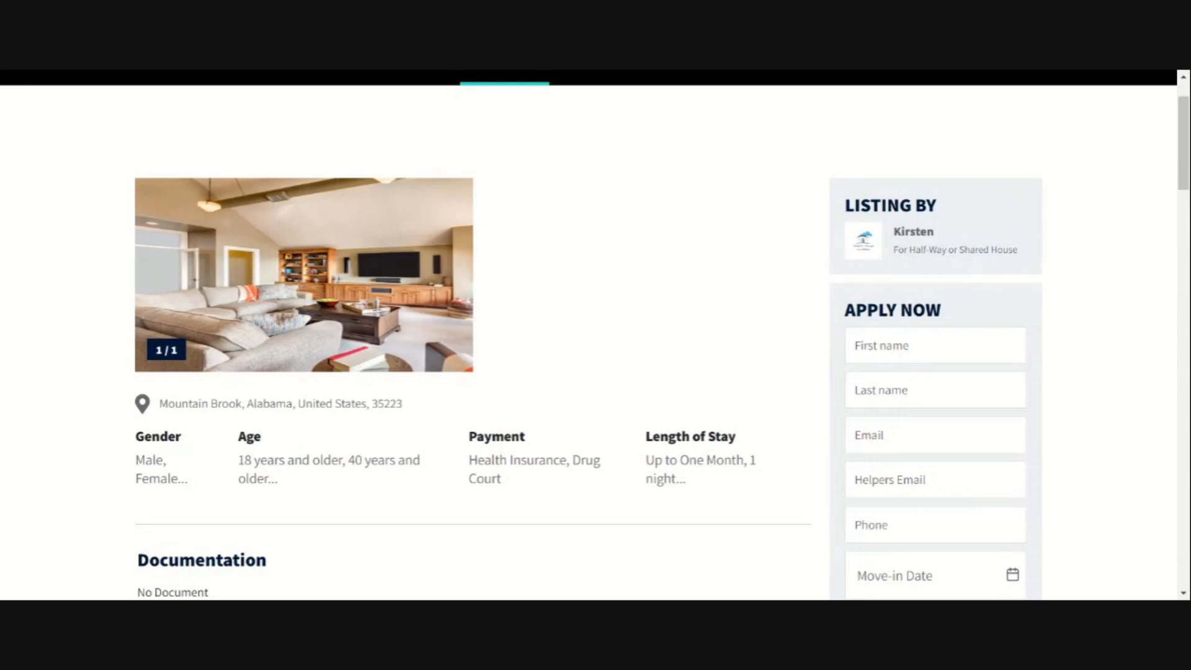
{"action": "scroll", "coordinate": [664, 310], "scroll_direction": "up", "scroll_amount": 1}
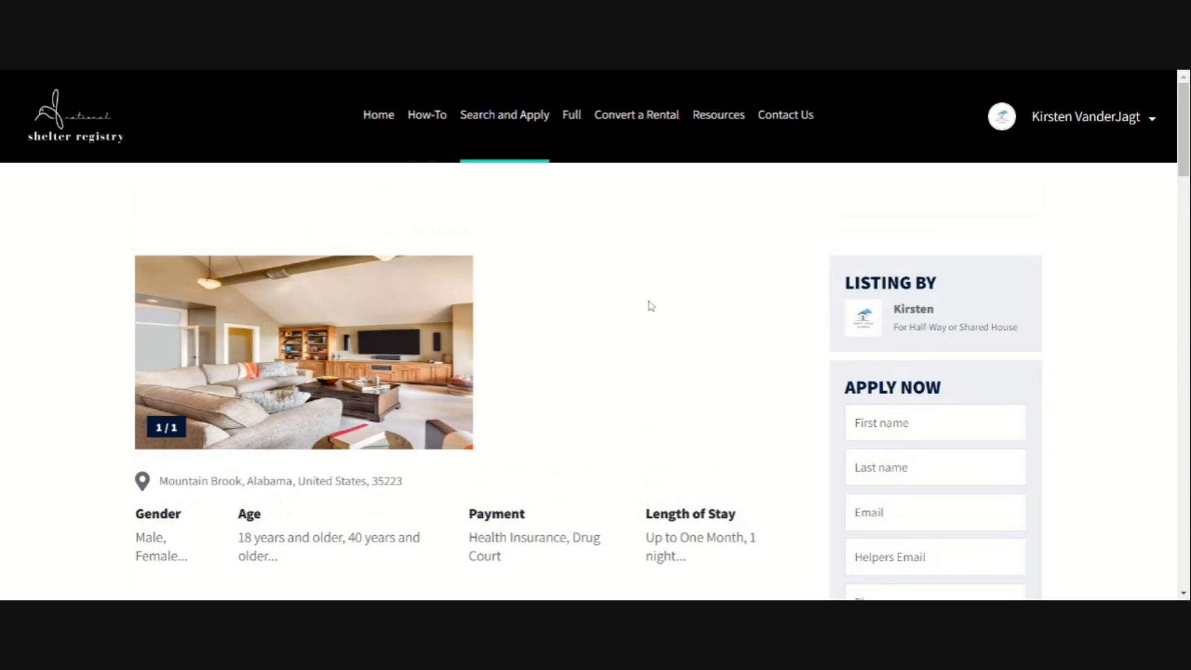
{"action": "left_click", "coordinate": [519, 117]}
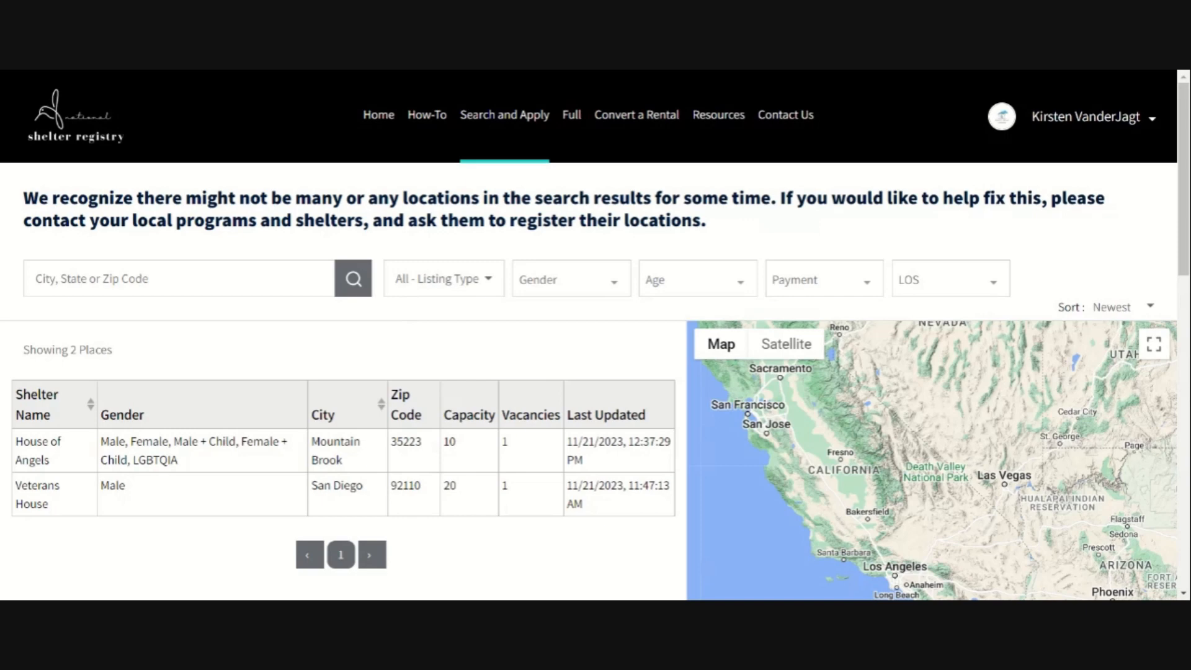
{"action": "left_click", "coordinate": [322, 279]}
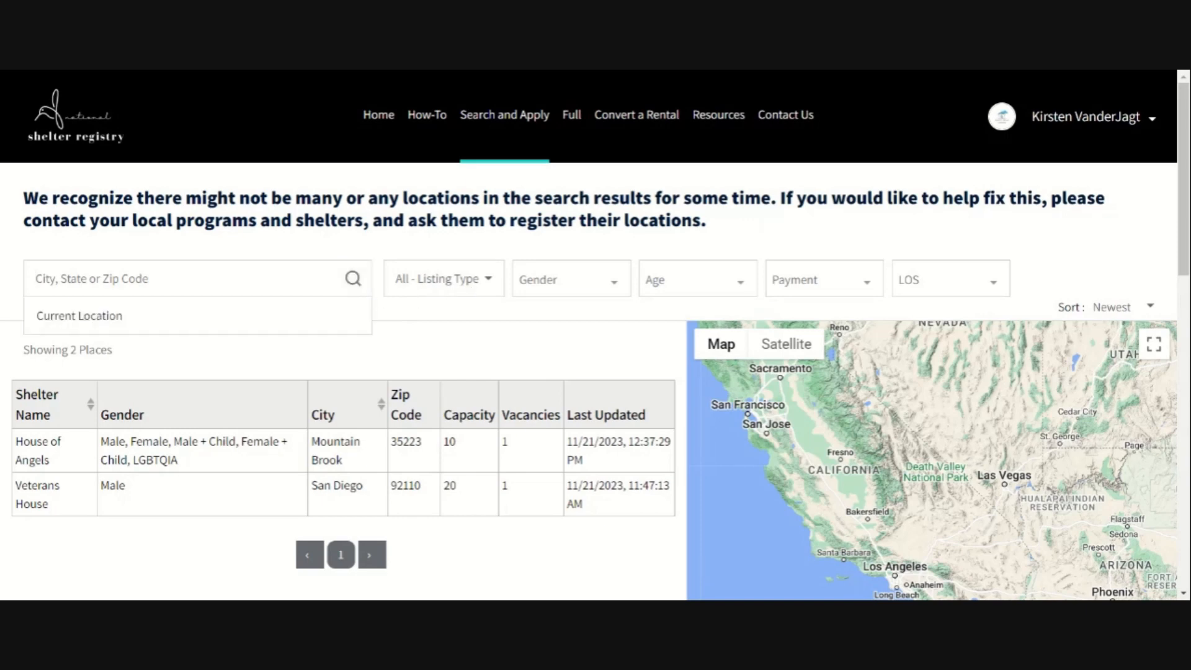
{"action": "left_click", "coordinate": [467, 285]}
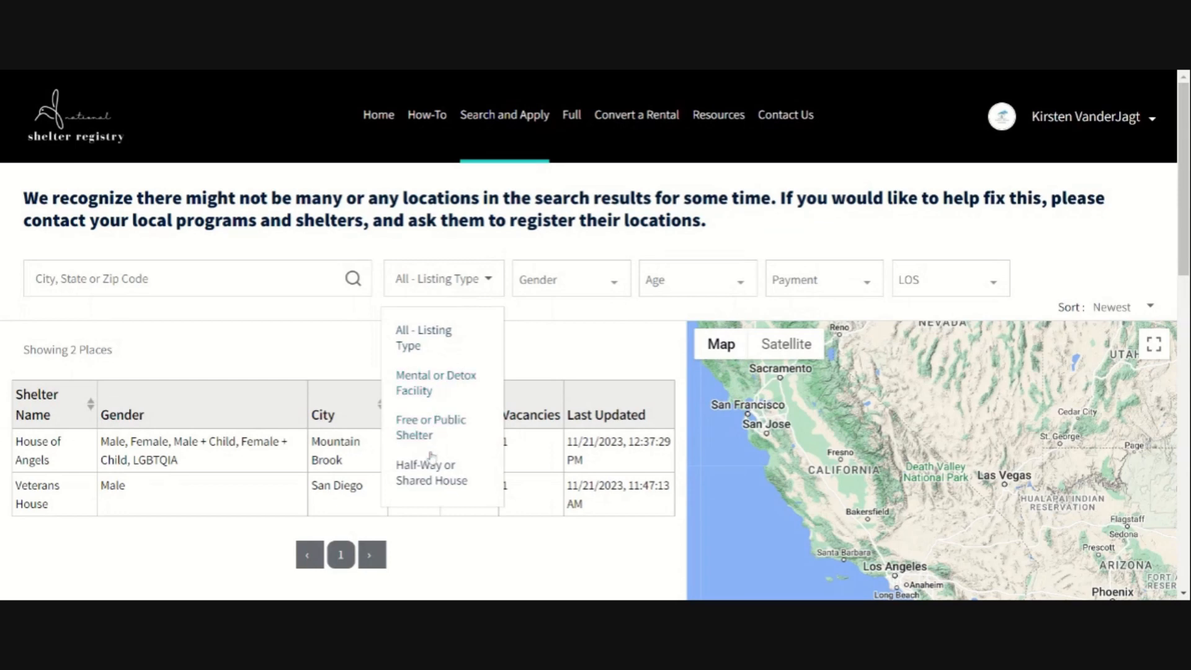
{"action": "left_click", "coordinate": [616, 294]}
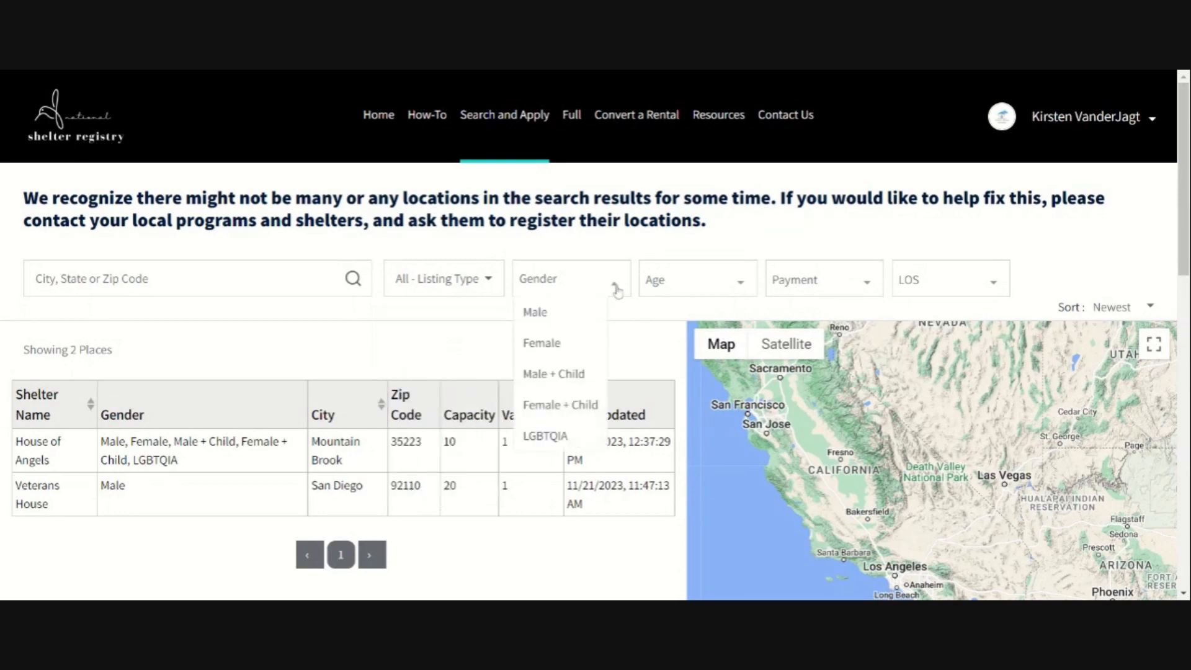
{"action": "left_click", "coordinate": [740, 284]}
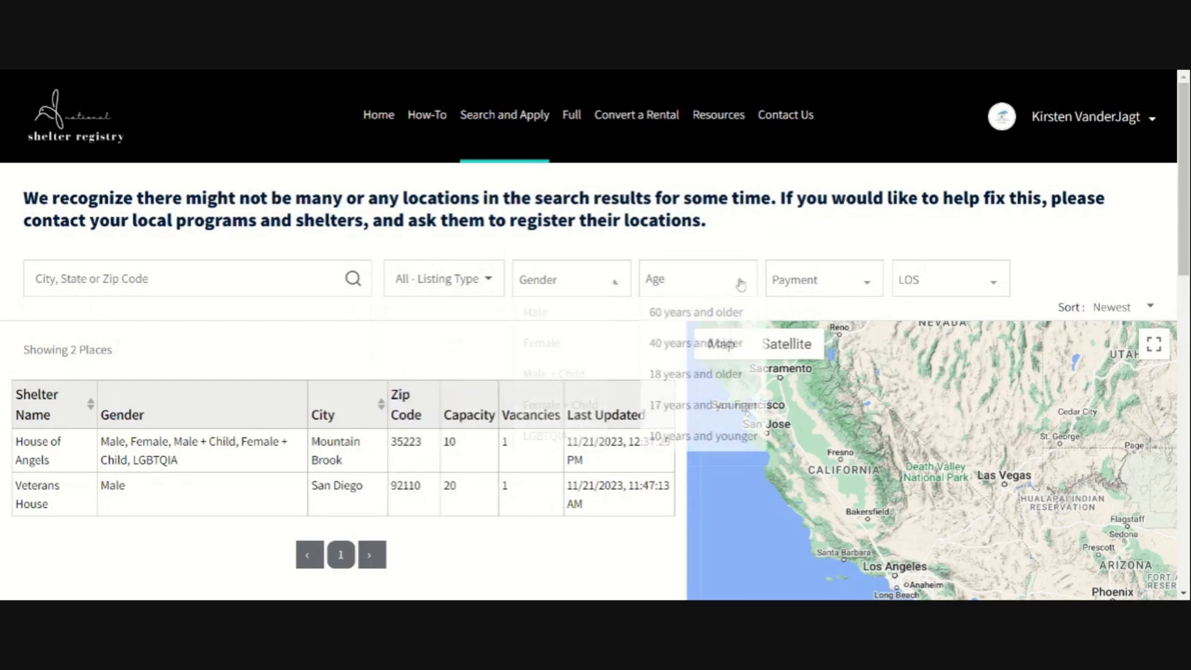
{"action": "left_click", "coordinate": [867, 286]}
{"action": "left_click", "coordinate": [995, 285]}
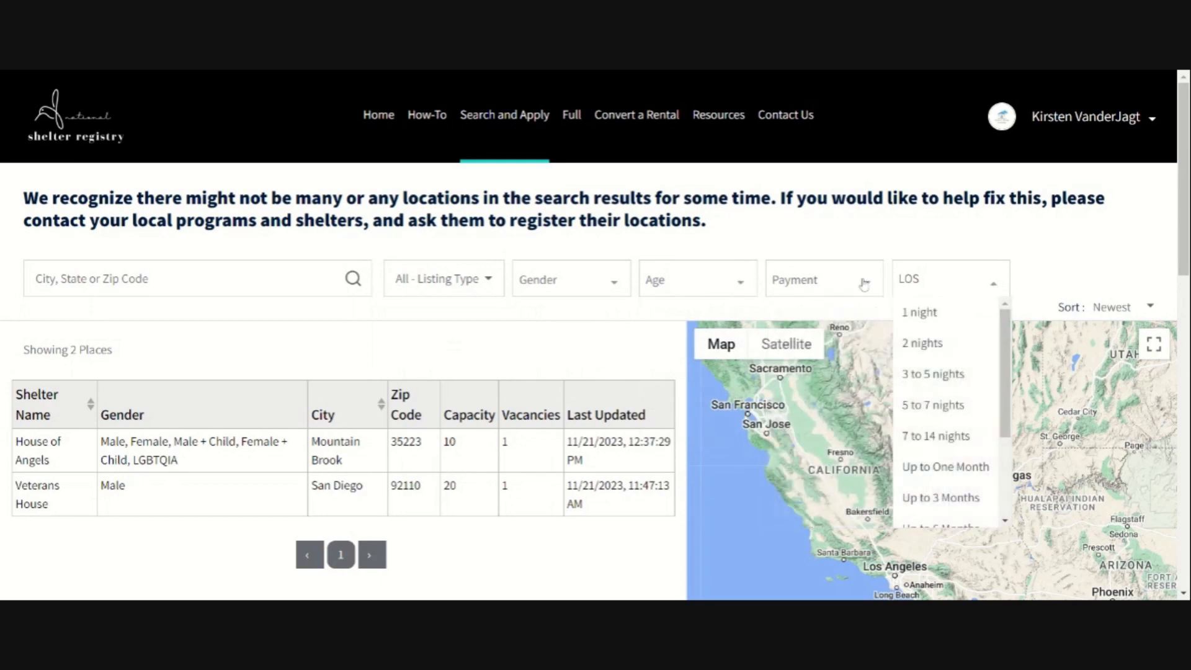
{"action": "left_click", "coordinate": [588, 352]}
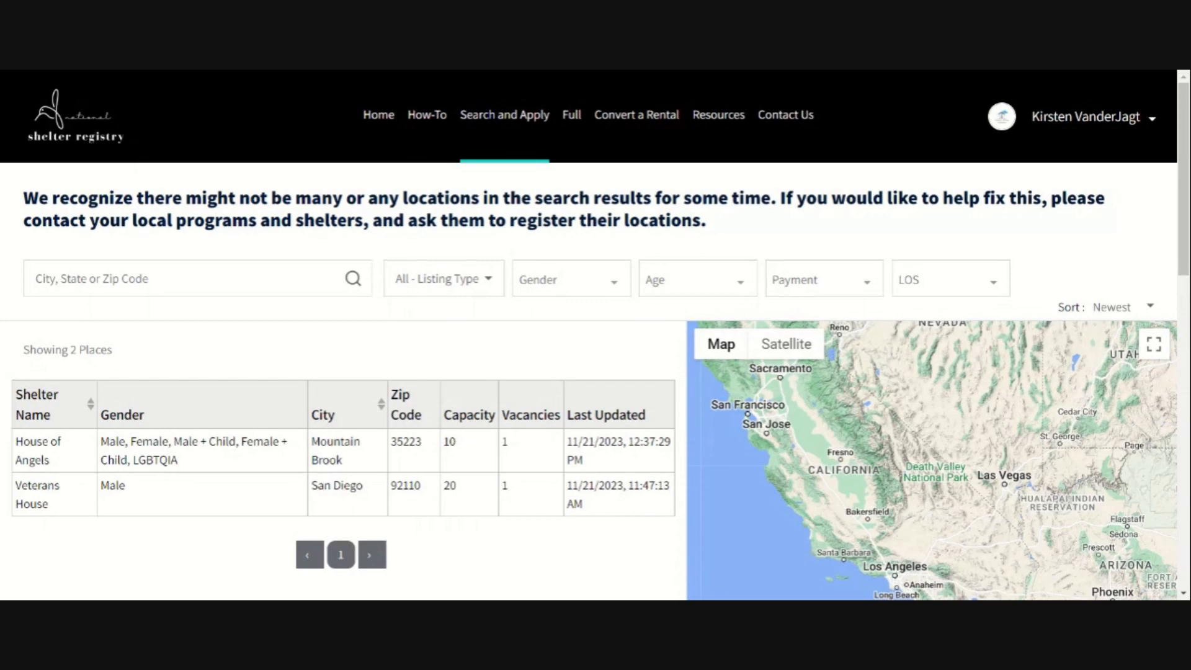
Step: View the Full page listing the 3-bed home in Lake Havasu City, Arizona
{"action": "left_click", "coordinate": [572, 116]}
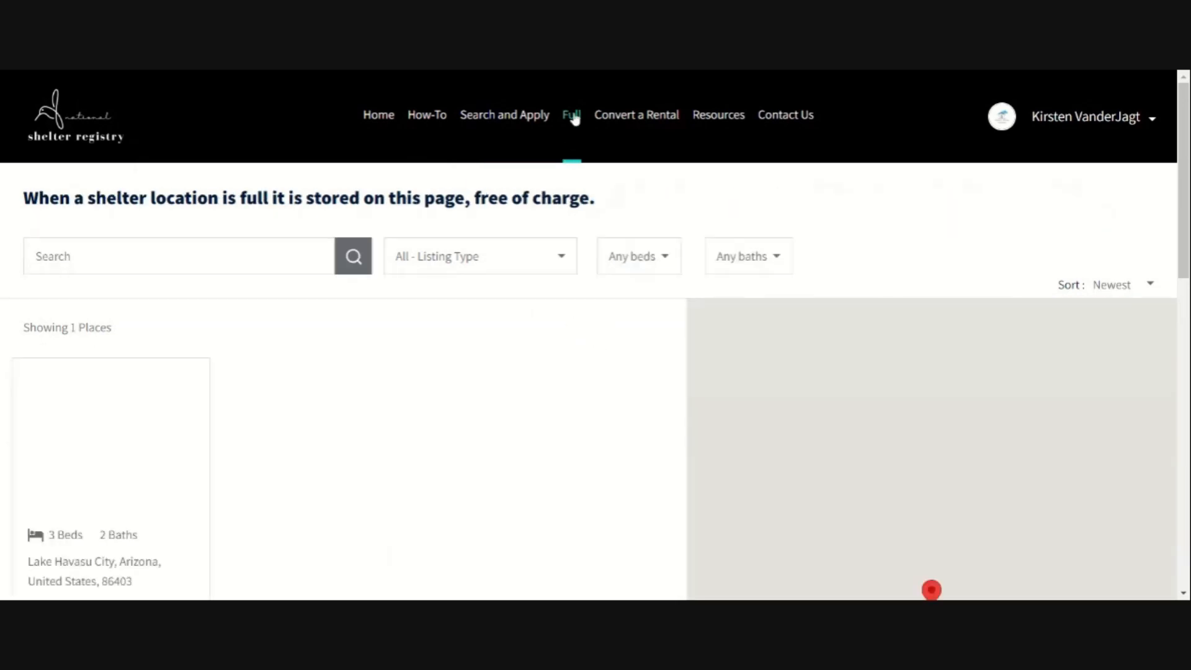
{"action": "scroll", "coordinate": [287, 402], "scroll_direction": "down", "scroll_amount": 1}
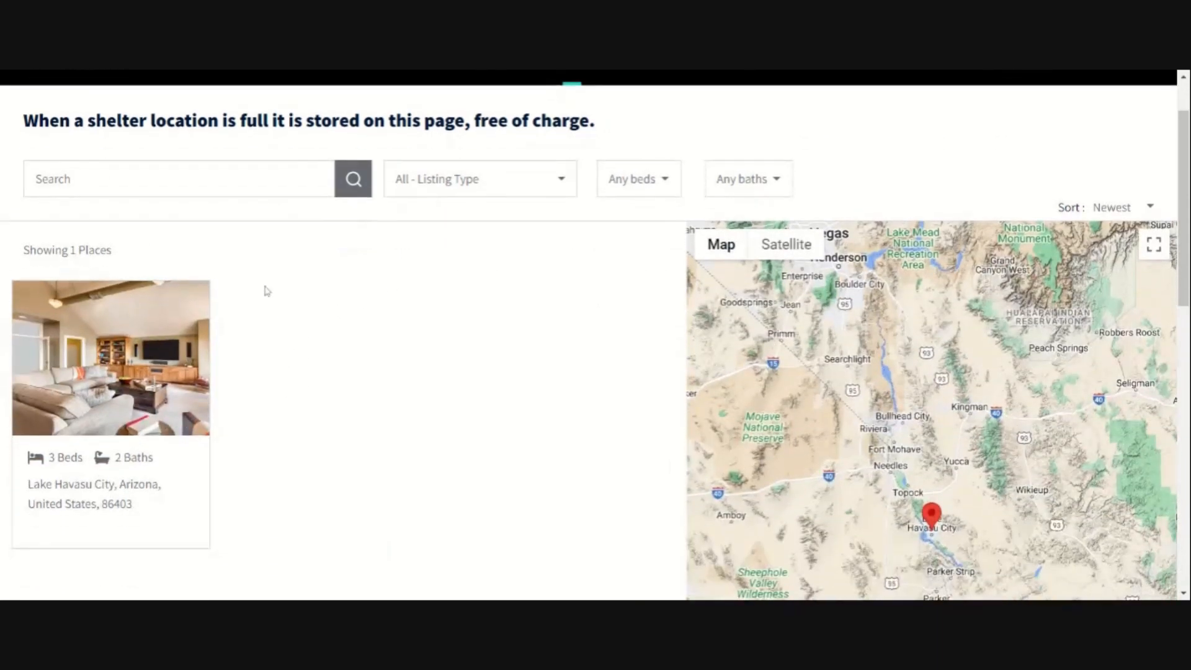
{"action": "scroll", "coordinate": [290, 454], "scroll_direction": "up", "scroll_amount": 1}
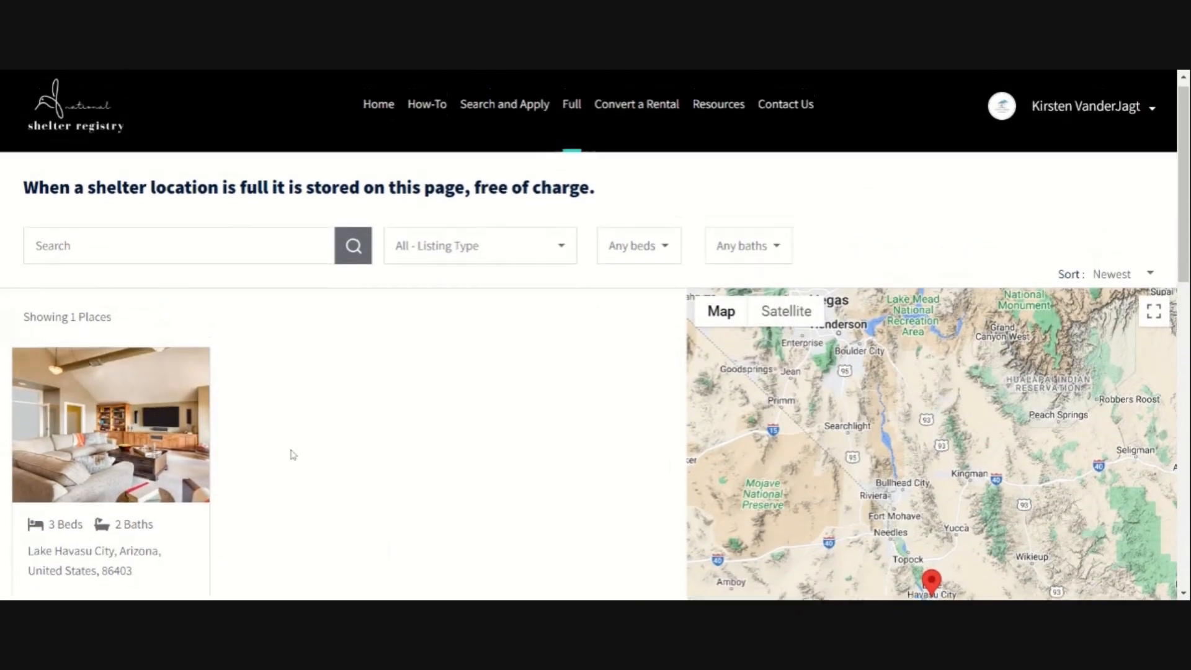